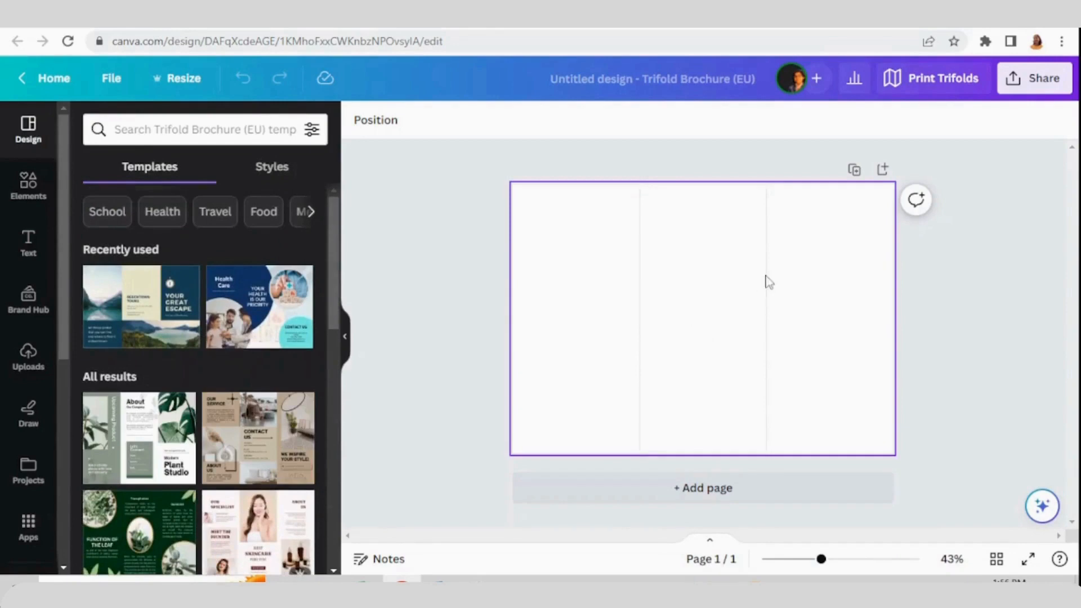
Add a second blank page to the trifold brochure
{"action": "scroll", "coordinate": [142, 254], "scroll_direction": "down", "scroll_amount": 5}
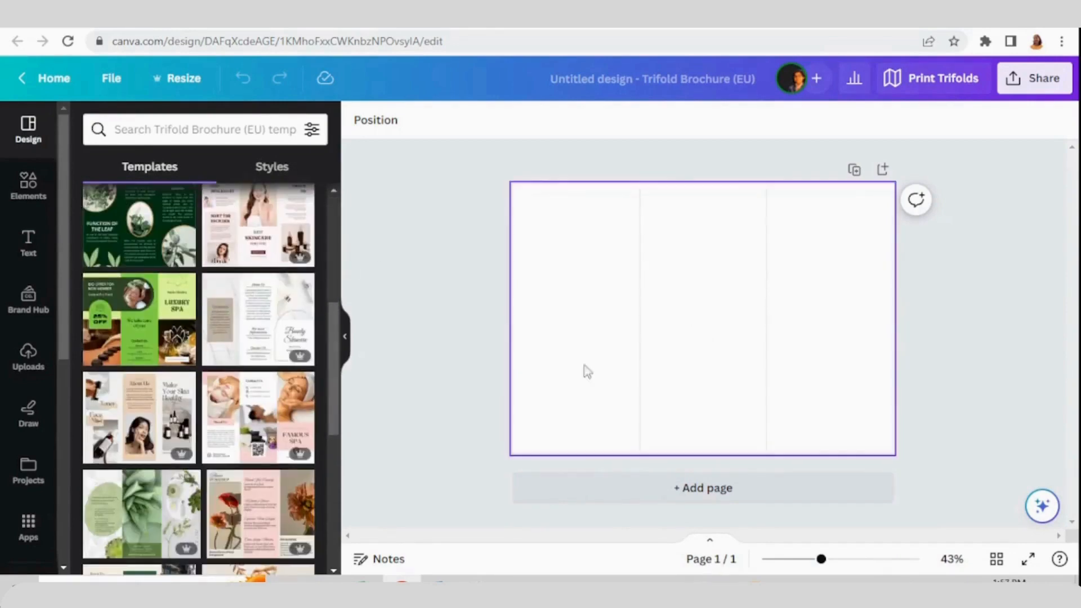
{"action": "left_click", "coordinate": [696, 497]}
{"action": "scroll", "coordinate": [417, 329], "scroll_direction": "up", "scroll_amount": 5}
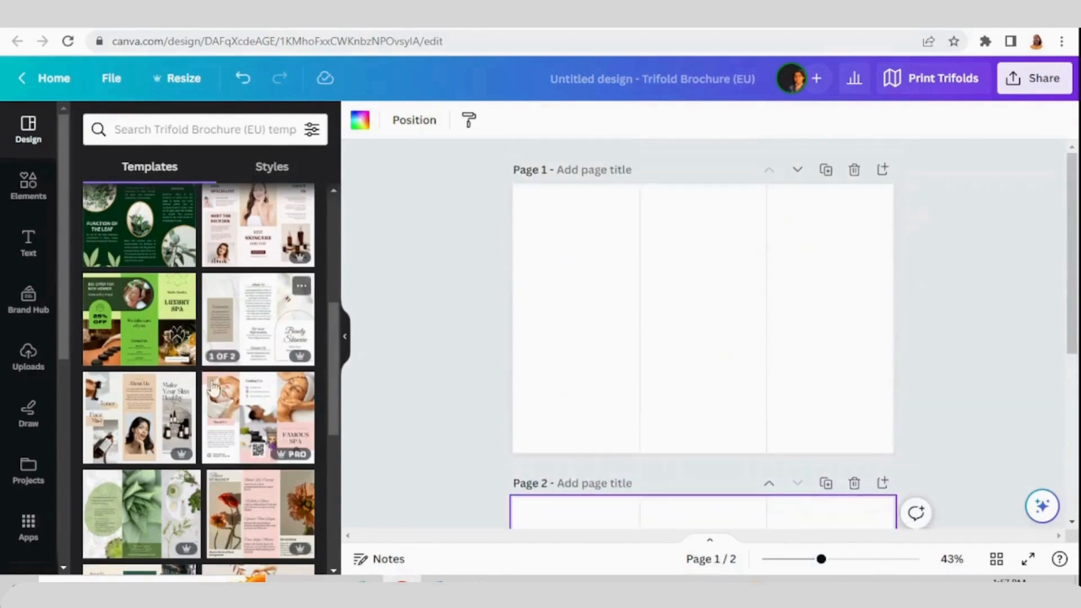
{"action": "scroll", "coordinate": [213, 388], "scroll_direction": "up", "scroll_amount": 5}
Add a heading text box to page 1 and replace its text with 1
{"action": "left_click", "coordinate": [24, 236]}
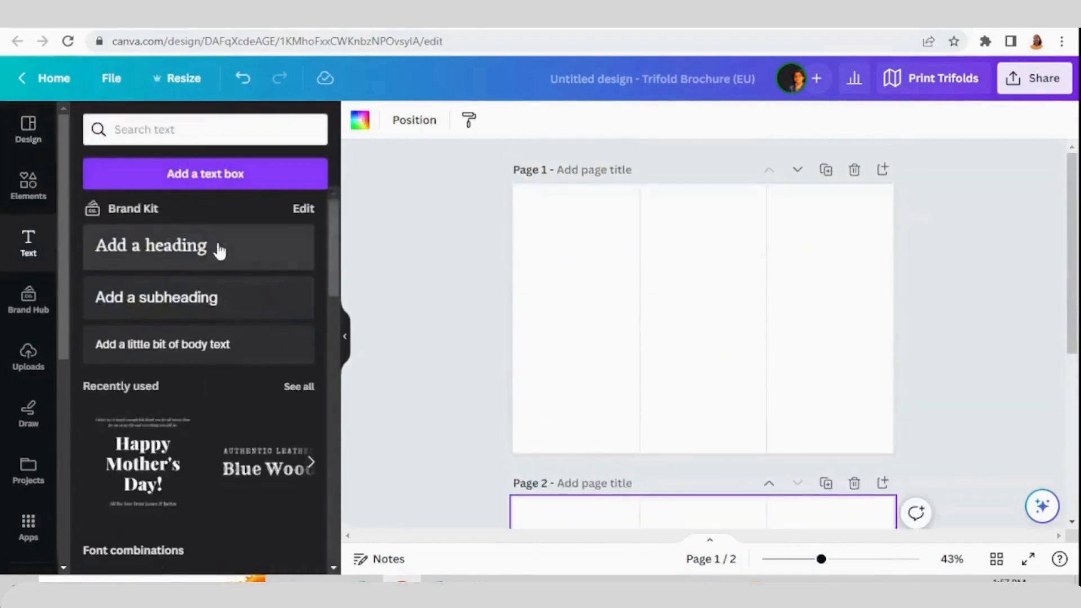
{"action": "left_click", "coordinate": [215, 249]}
{"action": "left_click", "coordinate": [705, 324]}
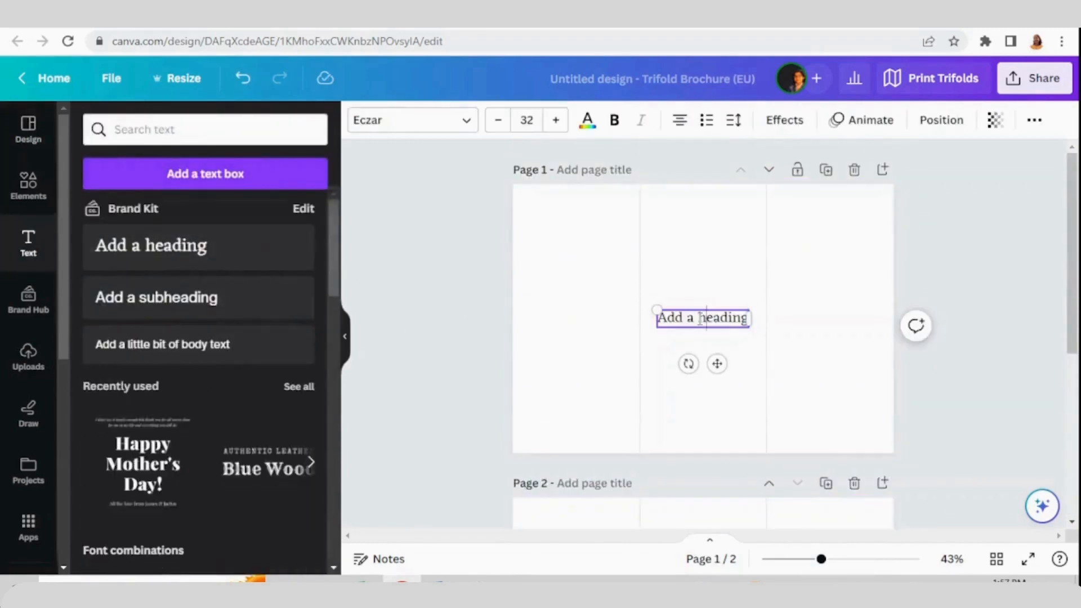
{"action": "left_click", "coordinate": [747, 302]}
{"action": "double_click", "coordinate": [719, 323]}
{"action": "type", "text": "1"}
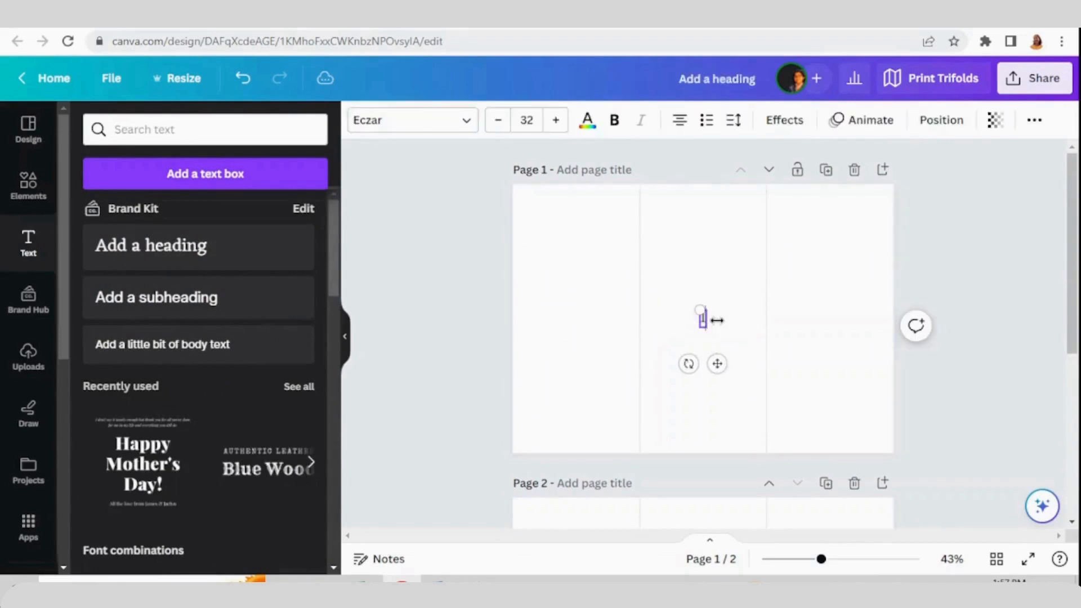
Move the number 1 to the bottom of the right panel on page 1
{"action": "left_click", "coordinate": [730, 327]}
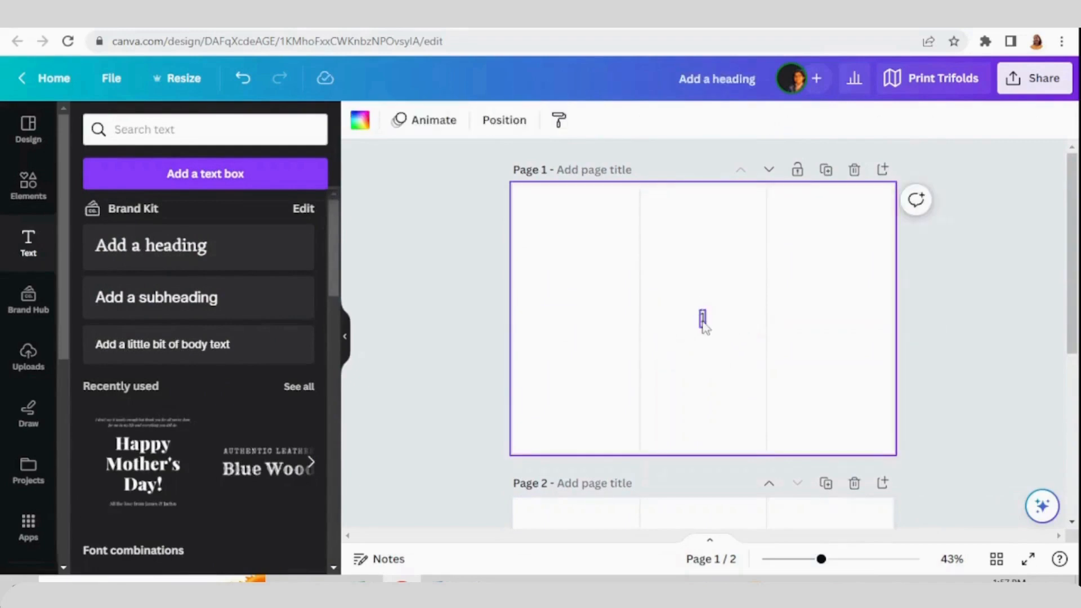
{"action": "left_click_drag", "start_coordinate": [703, 324], "coordinate": [817, 419]}
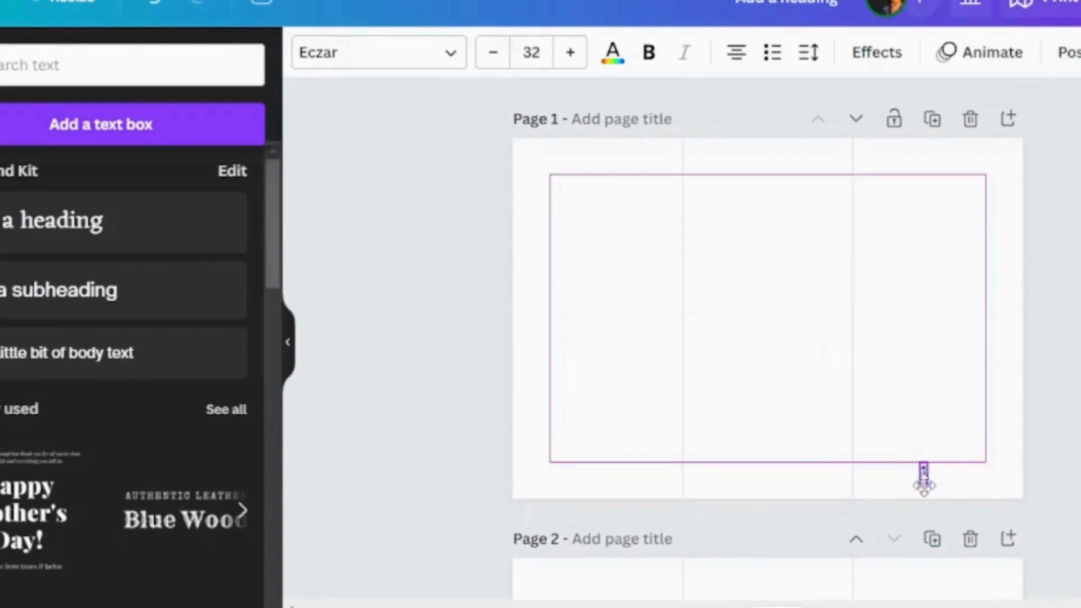
{"action": "left_click_drag", "start_coordinate": [923, 485], "coordinate": [925, 489]}
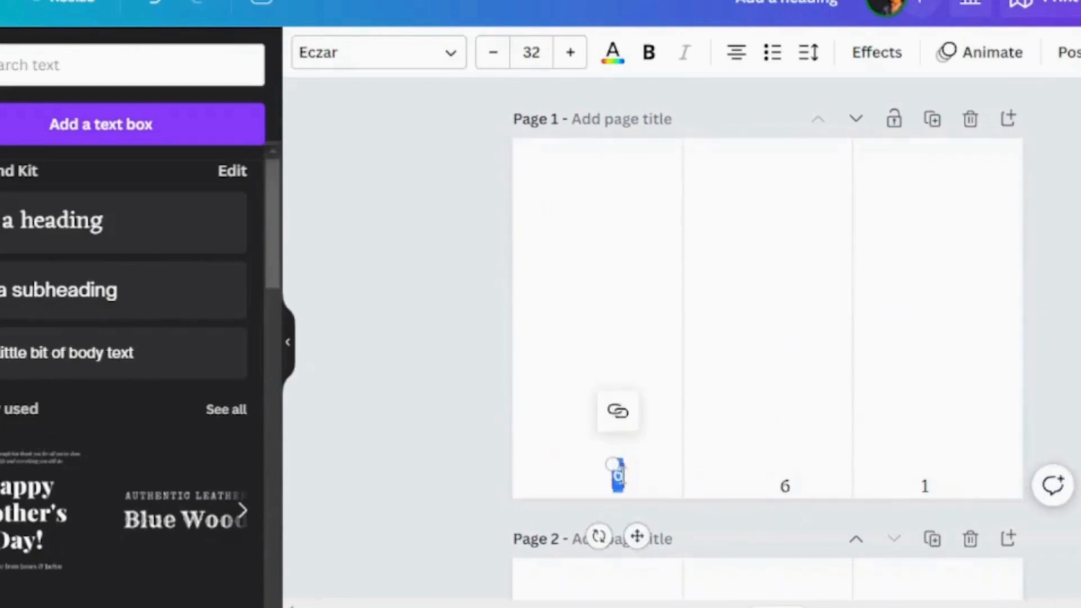
Duplicate the panel number on page 1 as 5 in the left panel and 6 in the middle panel, aligned along the bottom
{"action": "type", "text": "5"}
{"action": "left_click", "coordinate": [710, 448]}
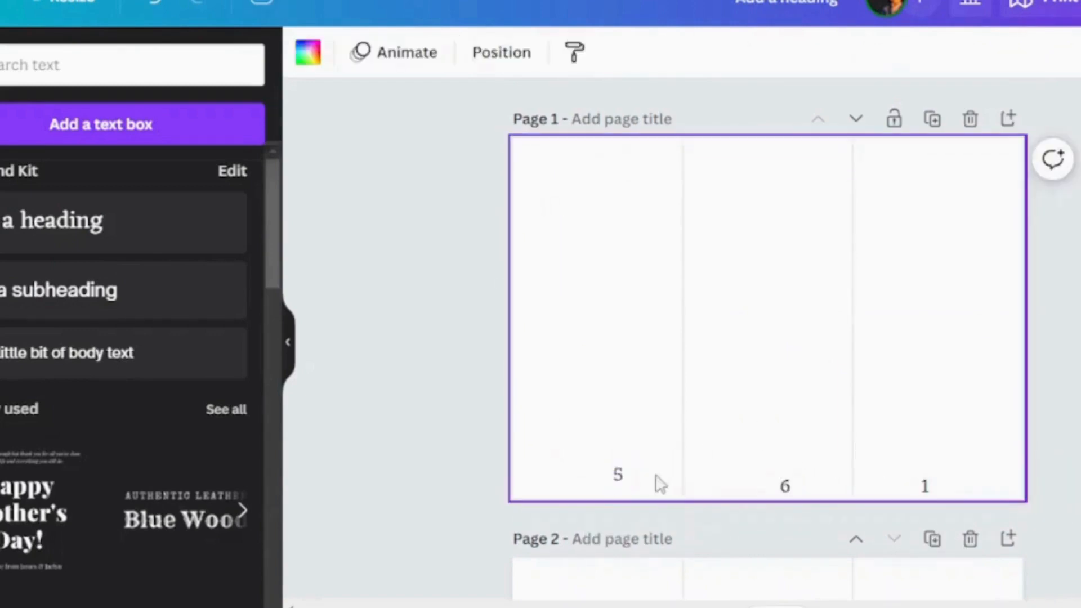
{"action": "left_click_drag", "start_coordinate": [620, 474], "coordinate": [620, 487]}
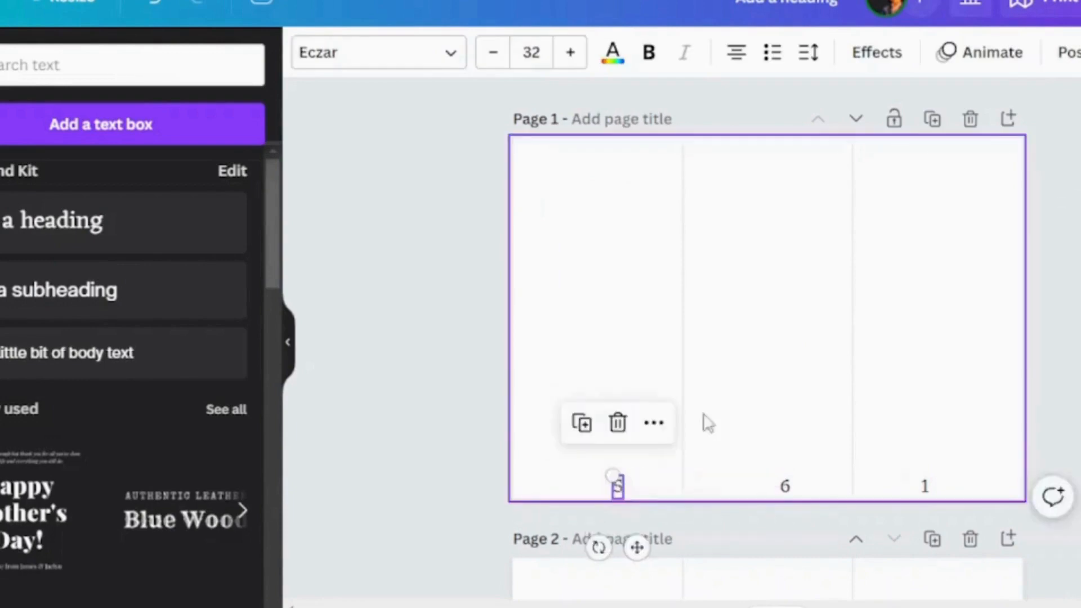
{"action": "left_click", "coordinate": [706, 416]}
Copy the number 1 from page 1 and paste it onto page 2
{"action": "scroll", "coordinate": [818, 392], "scroll_direction": "down", "scroll_amount": 2}
{"action": "scroll", "coordinate": [861, 301], "scroll_direction": "down", "scroll_amount": 3}
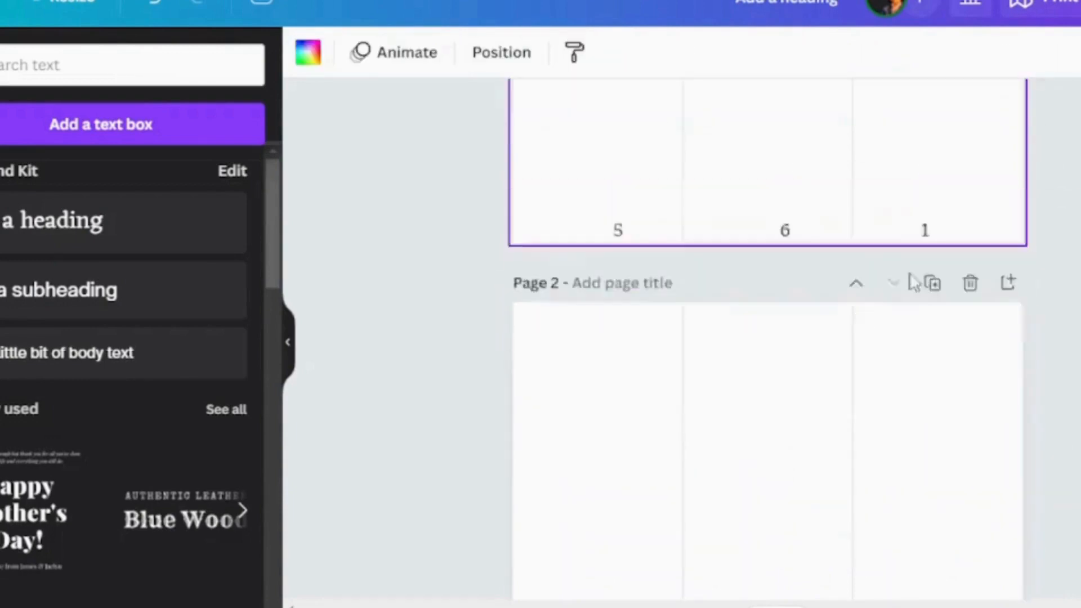
{"action": "scroll", "coordinate": [901, 281], "scroll_direction": "up", "scroll_amount": 1}
{"action": "left_click", "coordinate": [934, 283]}
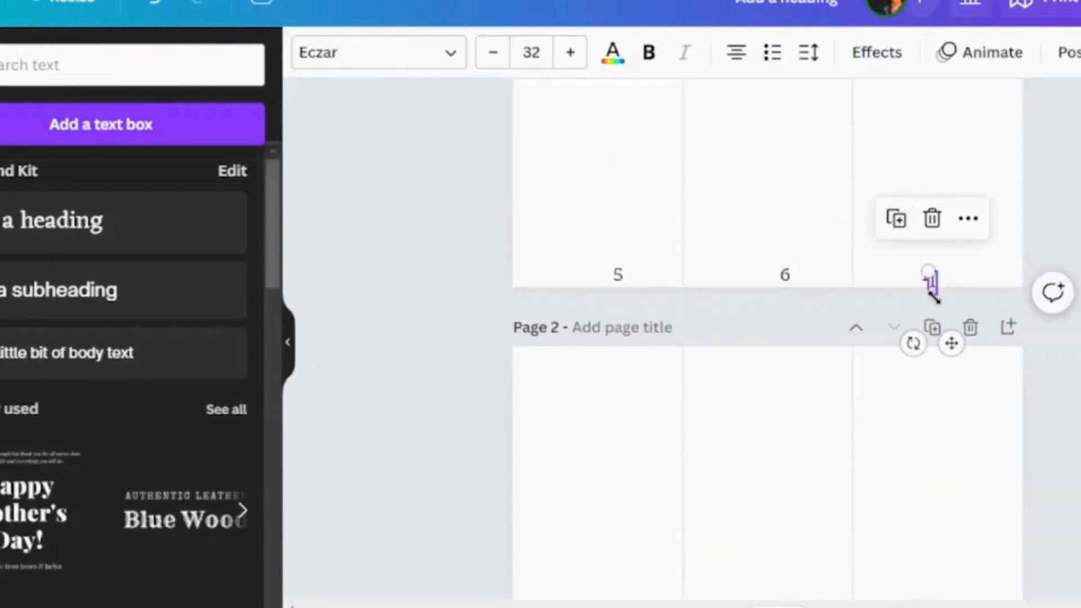
{"action": "key", "text": "ctrl+c"}
{"action": "left_click", "coordinate": [908, 387]}
{"action": "key", "text": "ctrl+v"}
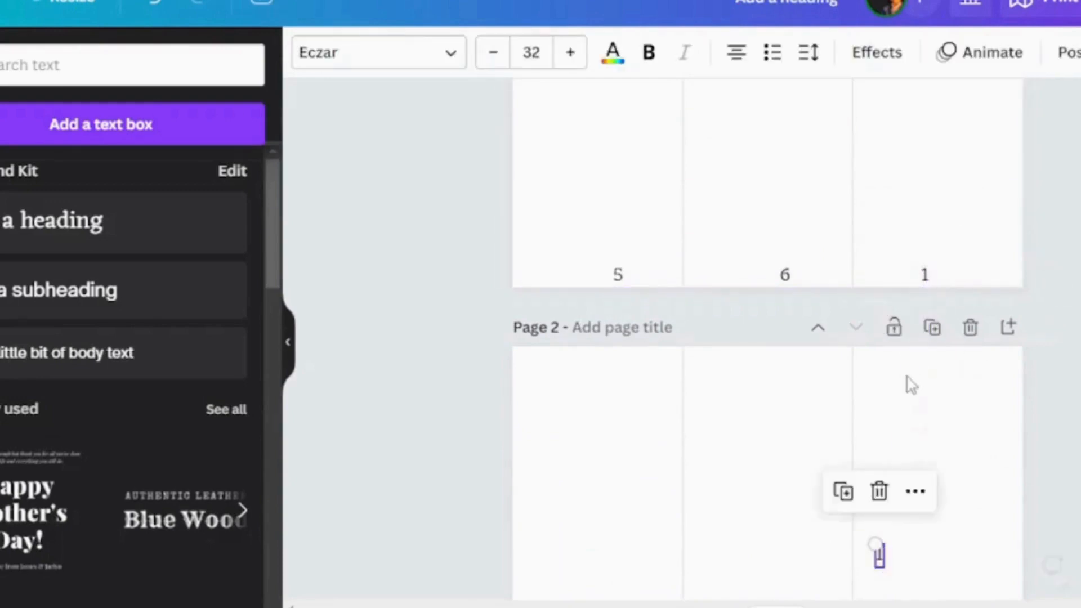
Place copies of the pasted number at the bottom of all three panels on page 2
{"action": "scroll", "coordinate": [907, 380], "scroll_direction": "down", "scroll_amount": 3}
{"action": "left_click_drag", "start_coordinate": [883, 352], "coordinate": [588, 464]}
{"action": "left_click", "coordinate": [907, 410]}
{"action": "left_click", "coordinate": [741, 410]}
Renumber the three panels of page 2 as 2, 3 and 4 from left to right
{"action": "double_click", "coordinate": [606, 474]}
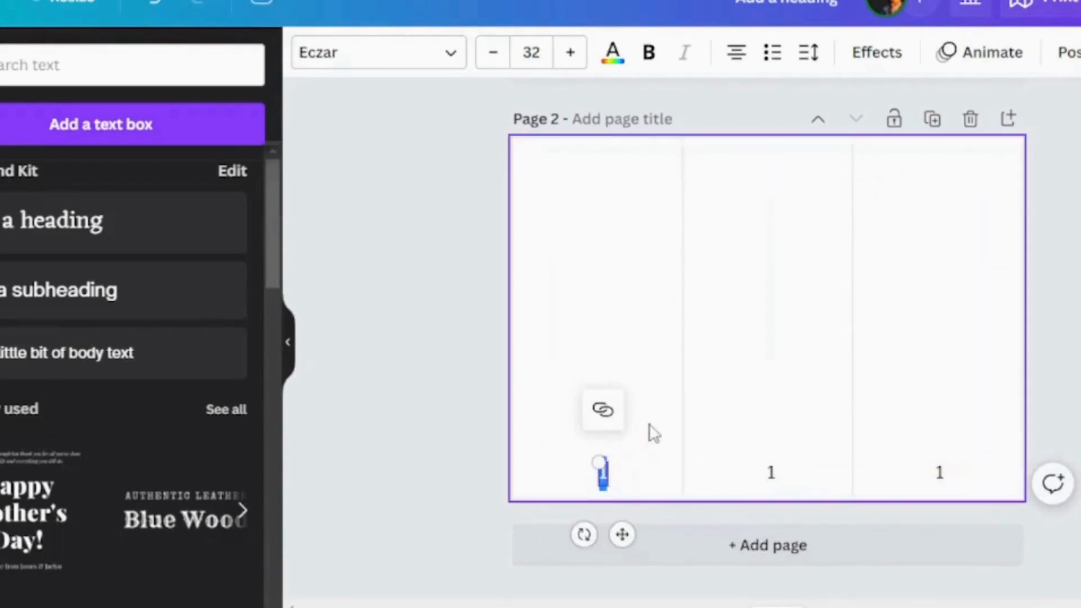
{"action": "double_click", "coordinate": [768, 474]}
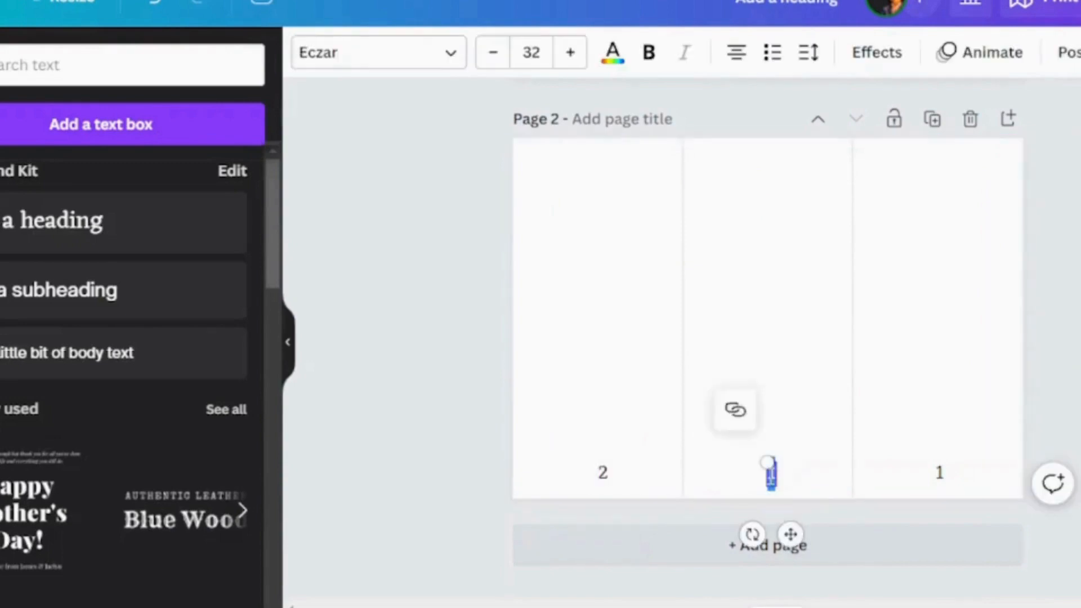
{"action": "type", "text": "3"}
{"action": "double_click", "coordinate": [939, 476]}
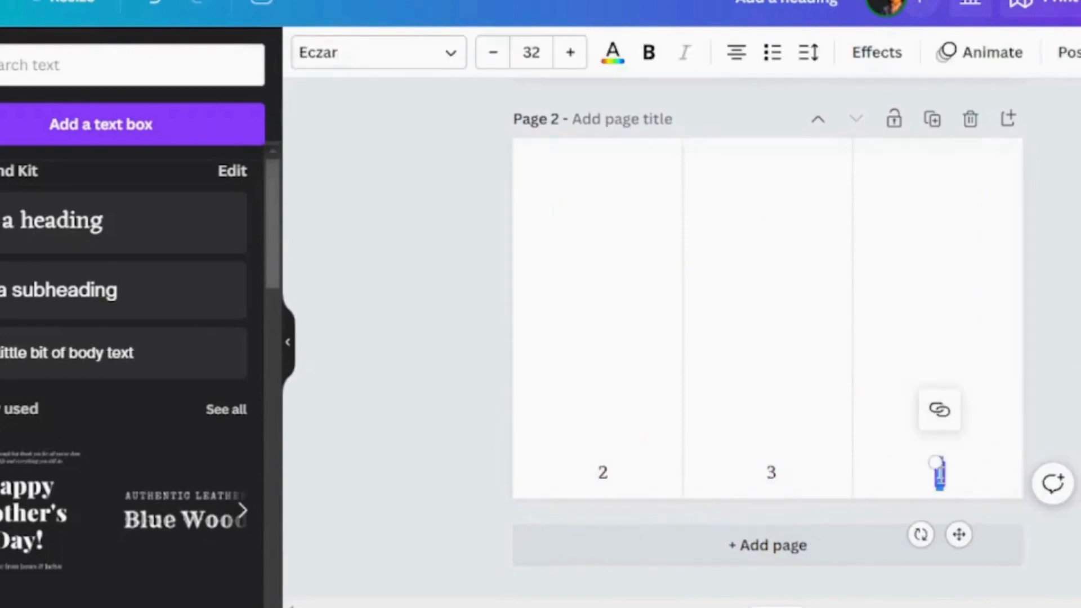
{"action": "type", "text": "4"}
{"action": "left_click", "coordinate": [858, 376]}
Insert the recently used facial massage photo on page 1 and set the page background to the photo's beige color
{"action": "scroll", "coordinate": [850, 375], "scroll_direction": "up", "scroll_amount": 5}
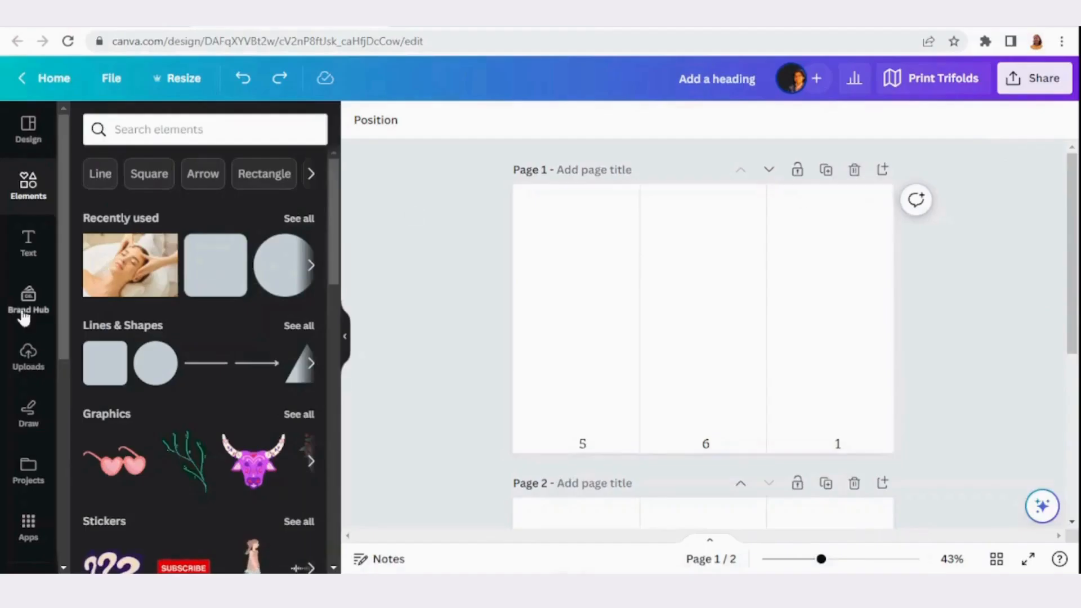
{"action": "left_click", "coordinate": [122, 274]}
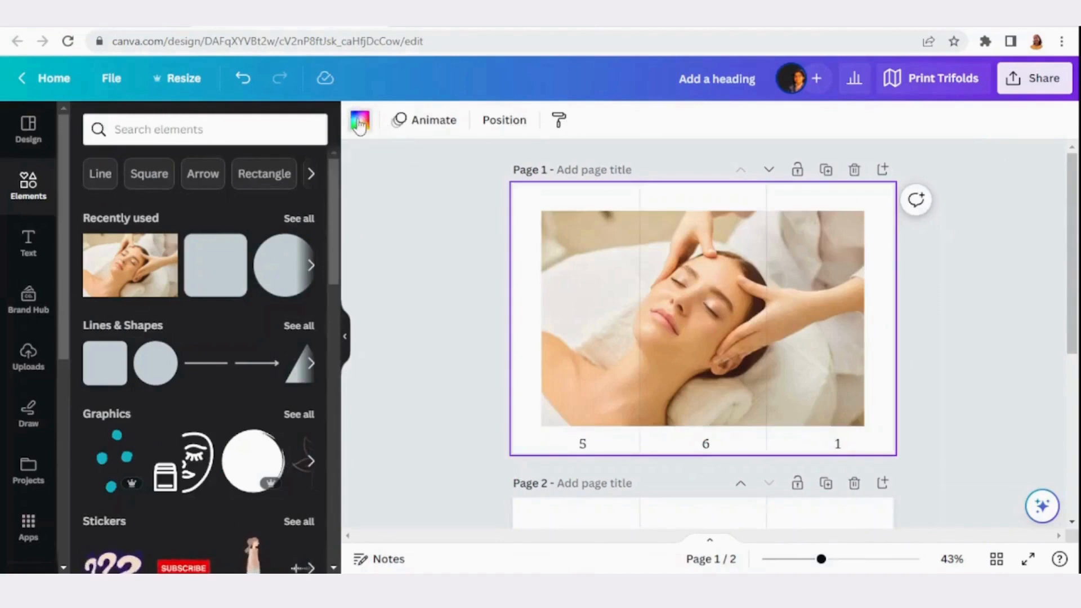
{"action": "left_click", "coordinate": [360, 120]}
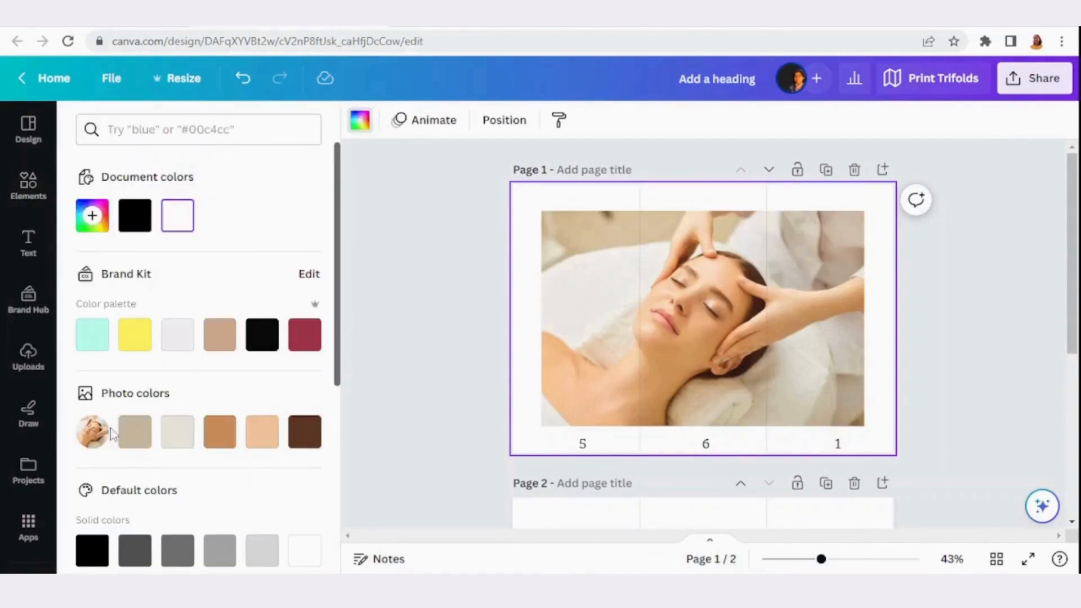
{"action": "left_click", "coordinate": [135, 433]}
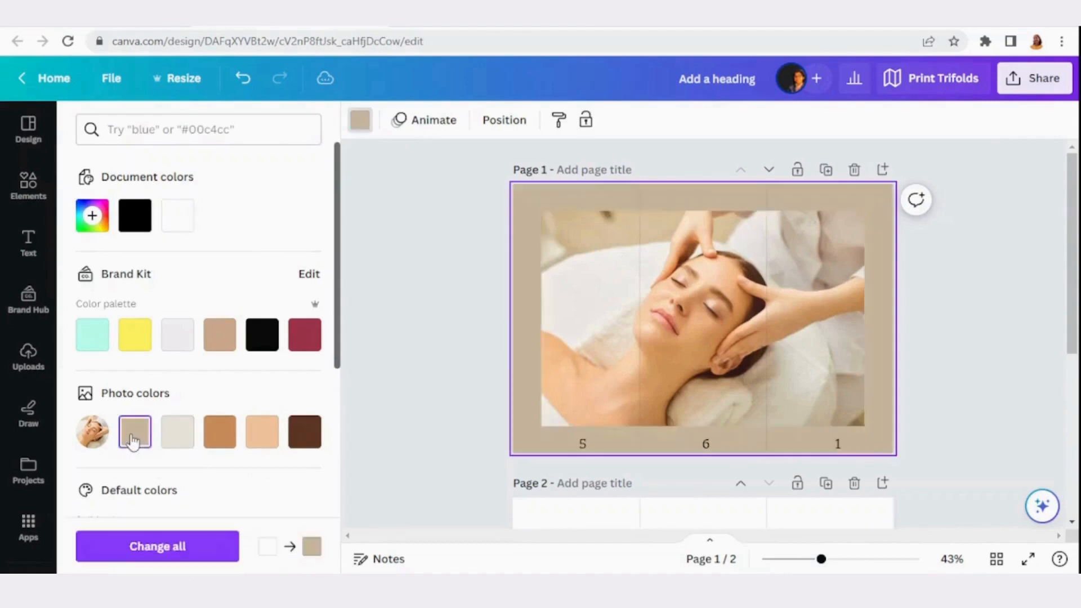
Add the recently used rounded square to page 1 and change its shape to a plain square
{"action": "left_click", "coordinate": [28, 183]}
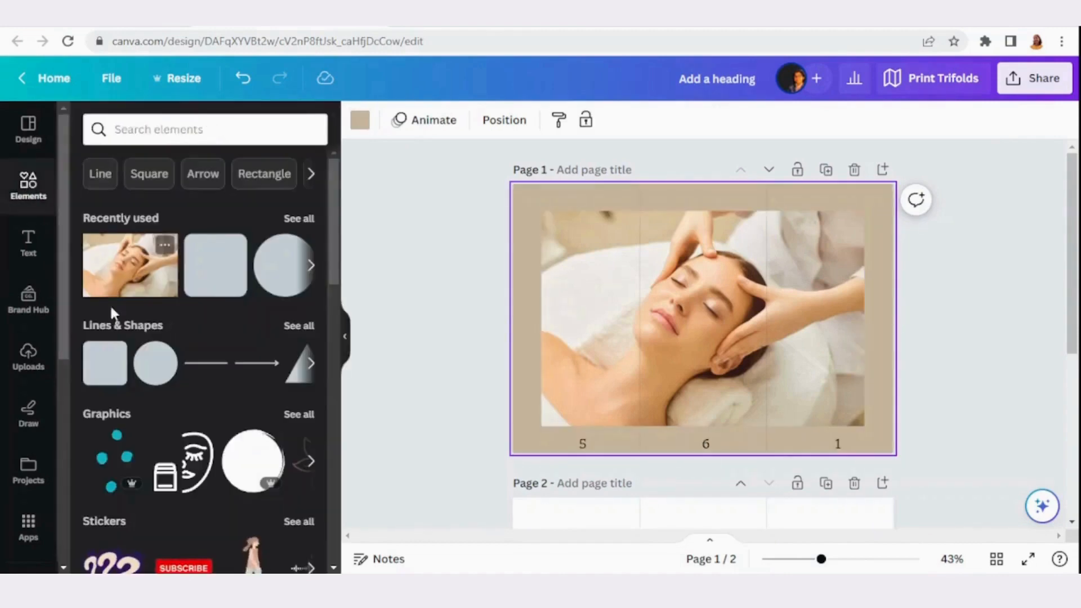
{"action": "left_click", "coordinate": [214, 284]}
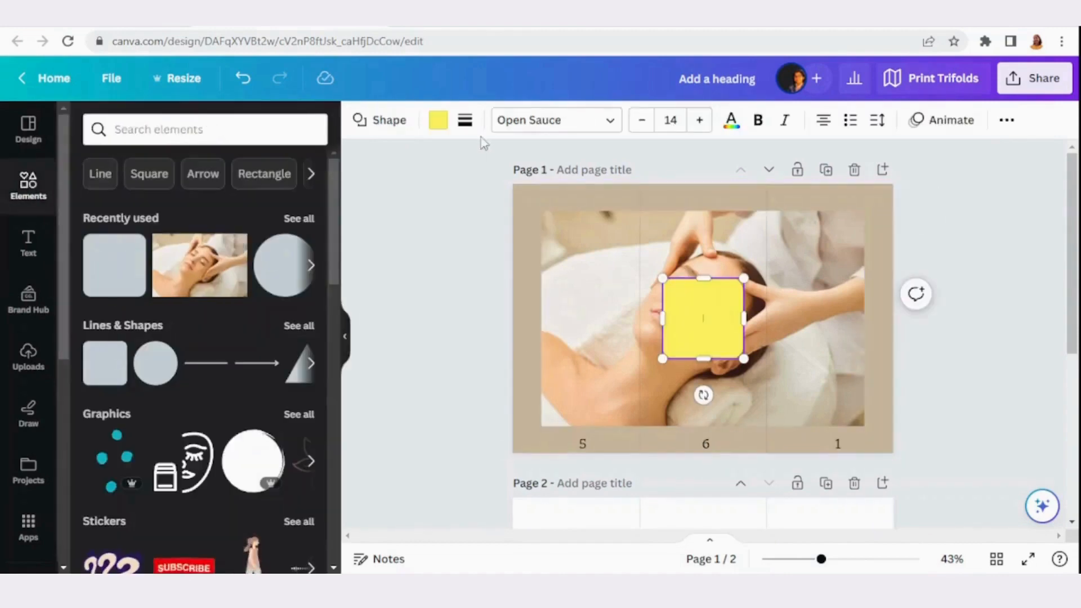
{"action": "left_click", "coordinate": [837, 322]}
{"action": "left_click", "coordinate": [712, 318]}
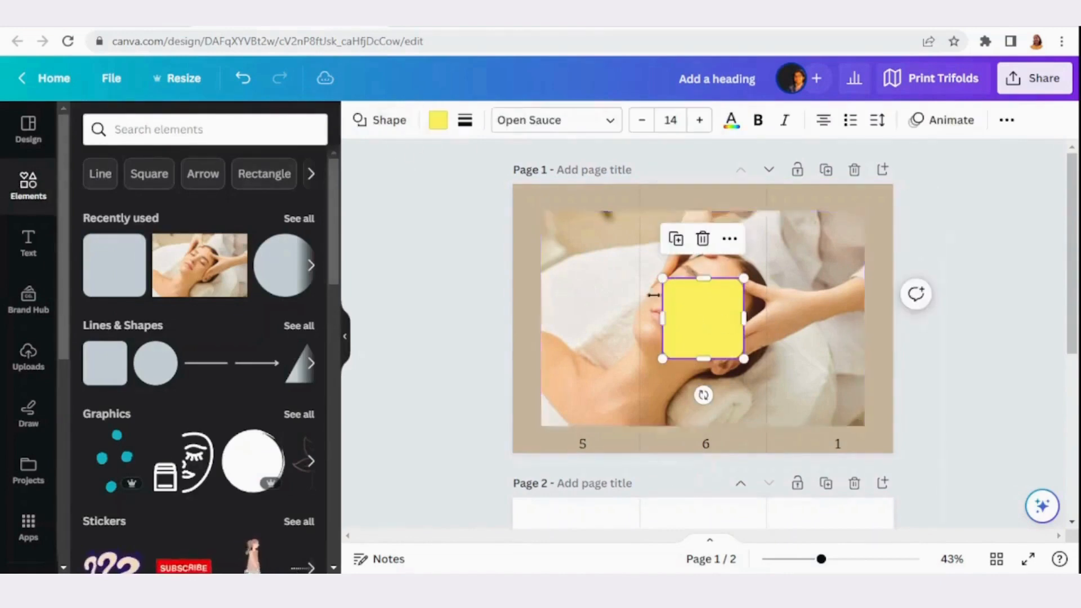
{"action": "left_click", "coordinate": [367, 119]}
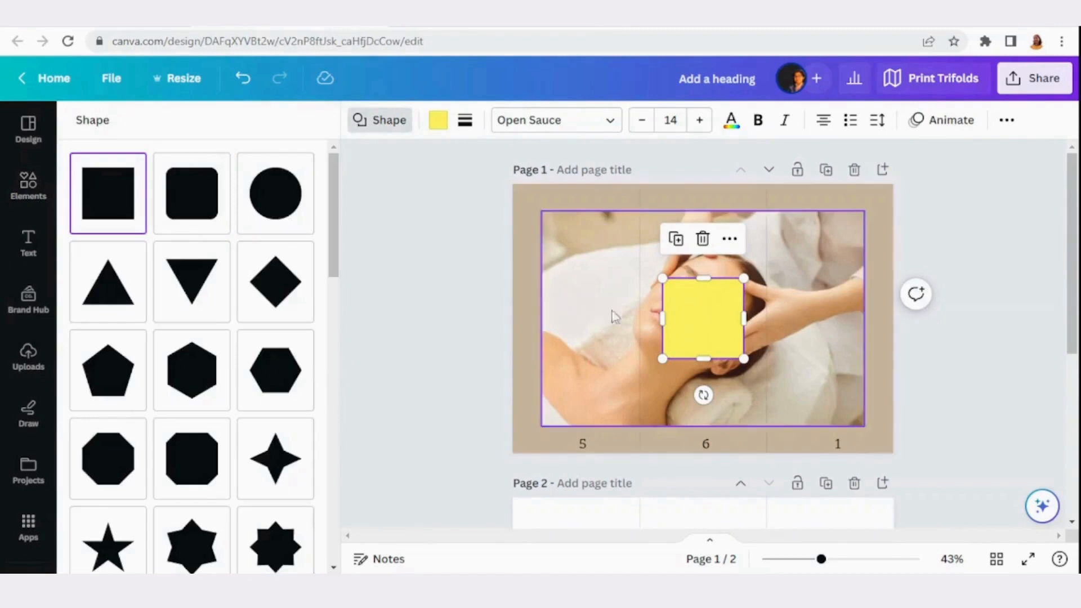
Fill the square with the brand palette's maroon #a2384f
{"action": "left_click", "coordinate": [437, 120]}
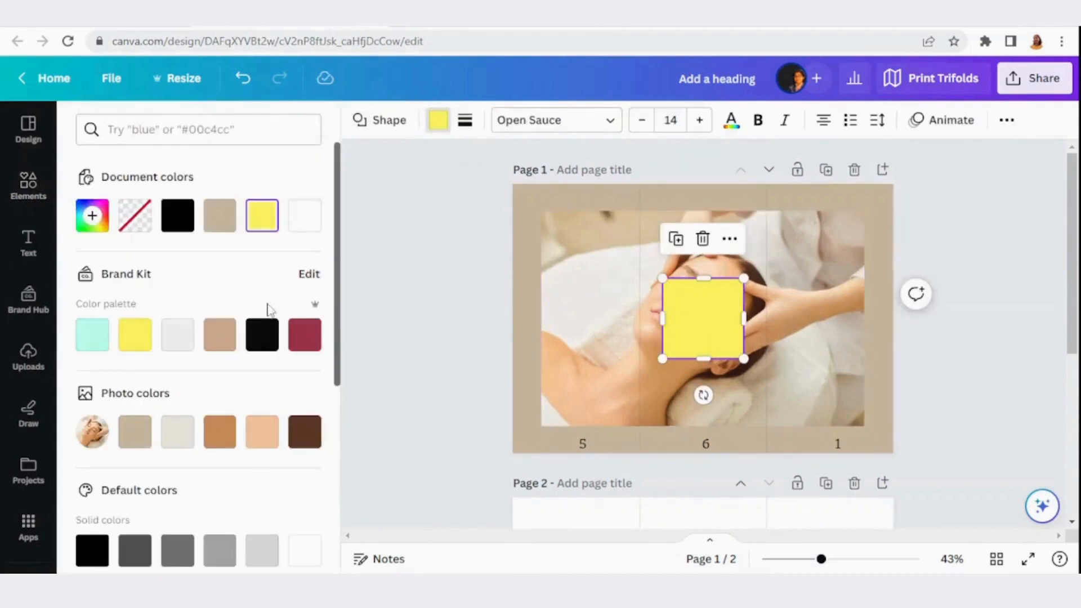
{"action": "left_click", "coordinate": [305, 334]}
{"action": "left_click", "coordinate": [623, 328]}
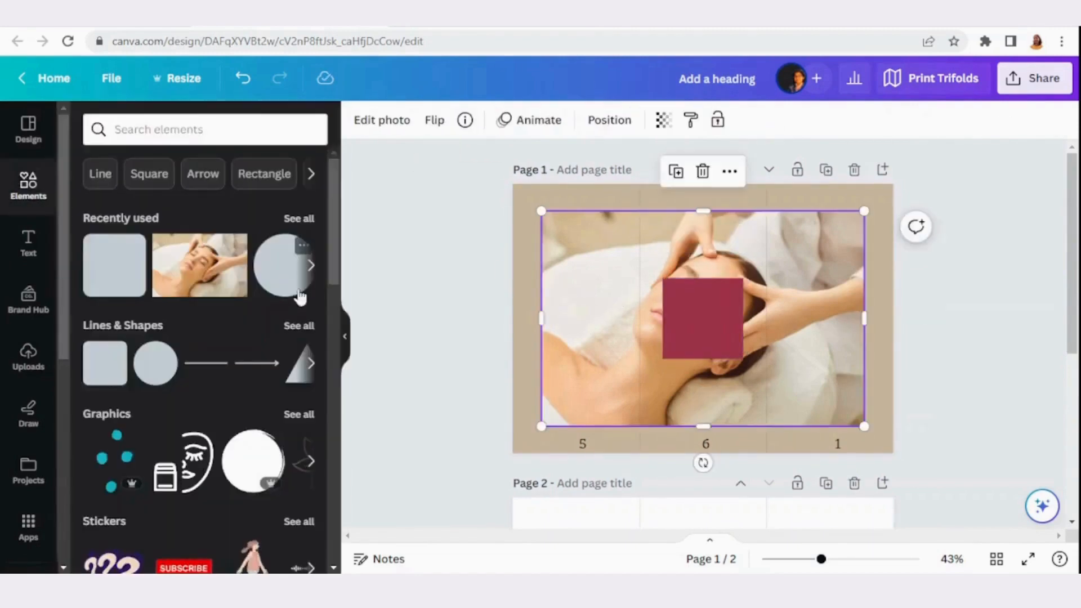
Add a single-image grid of about 8.8 × 10.3 cm in page 1's upper-right corner and fill it with the massage photo
{"action": "scroll", "coordinate": [180, 242], "scroll_direction": "down", "scroll_amount": 15}
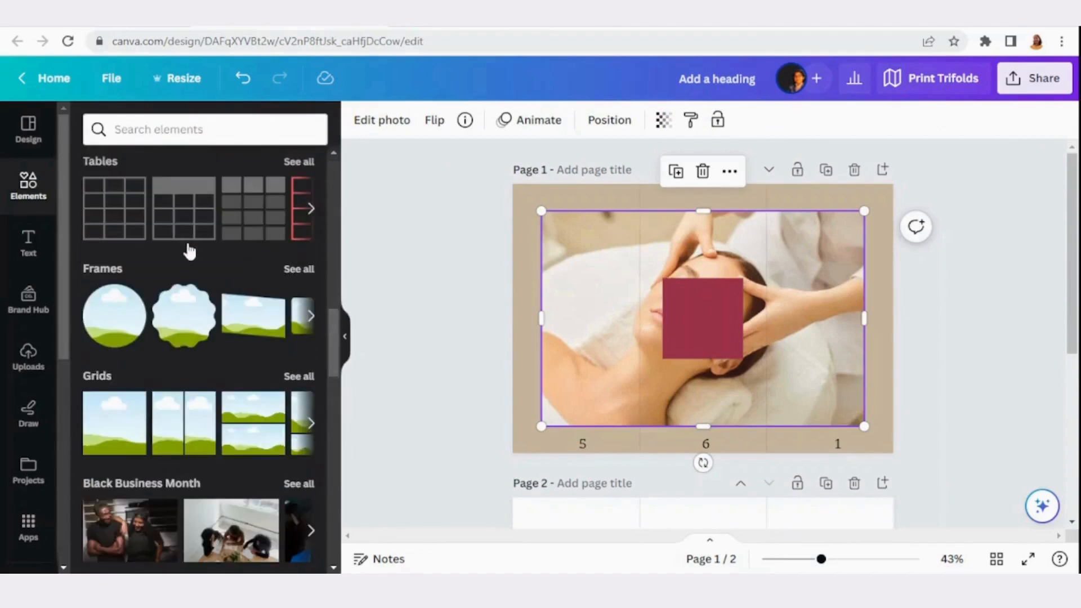
{"action": "left_click", "coordinate": [100, 436]}
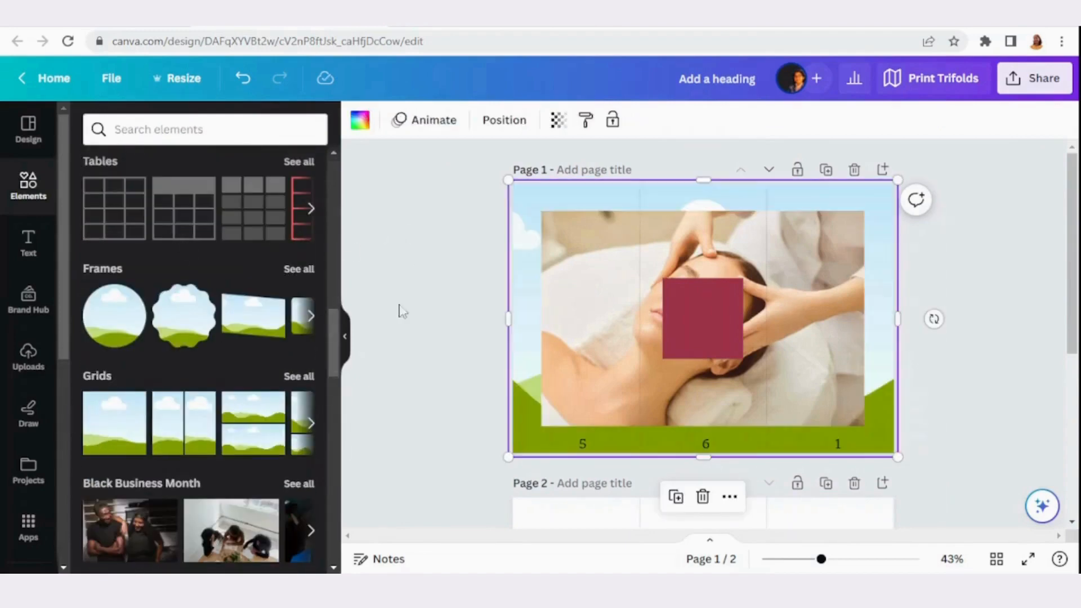
{"action": "left_click_drag", "start_coordinate": [512, 451], "coordinate": [790, 307]}
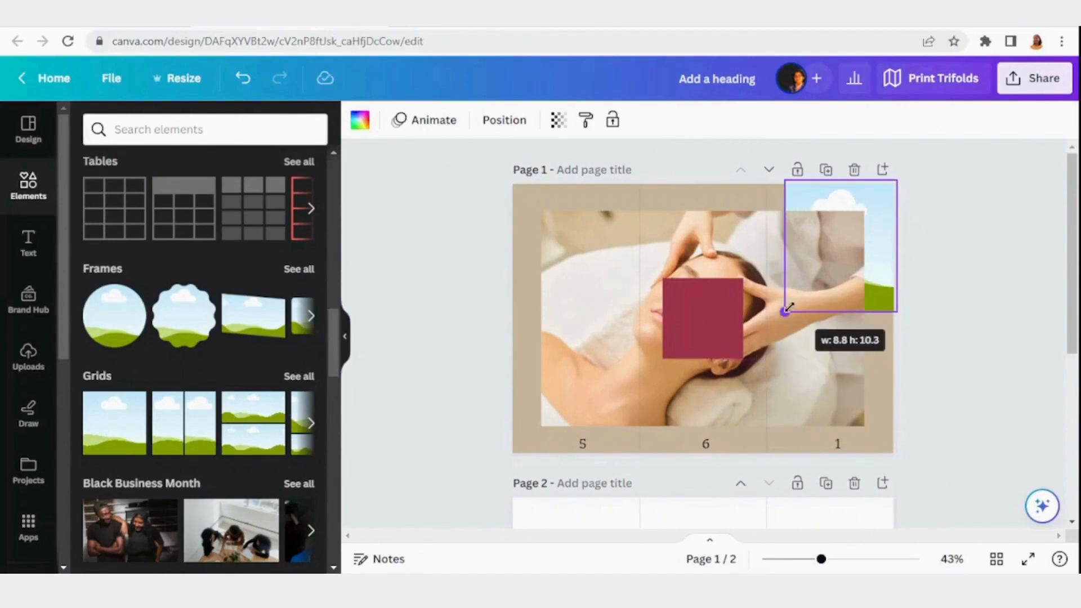
{"action": "left_click_drag", "start_coordinate": [600, 341], "coordinate": [839, 248]}
{"action": "left_click", "coordinate": [604, 430]}
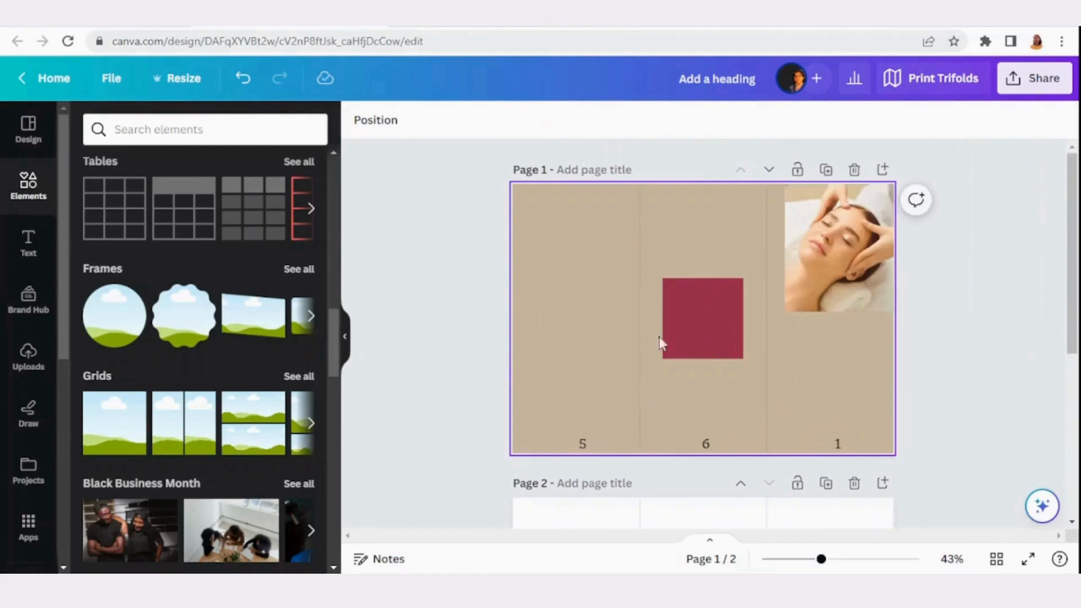
Stretch the maroon square to about 10.6 × 11.35 cm at the top of page 1's right panel and send it behind the photo
{"action": "left_click_drag", "start_coordinate": [680, 326], "coordinate": [811, 329]}
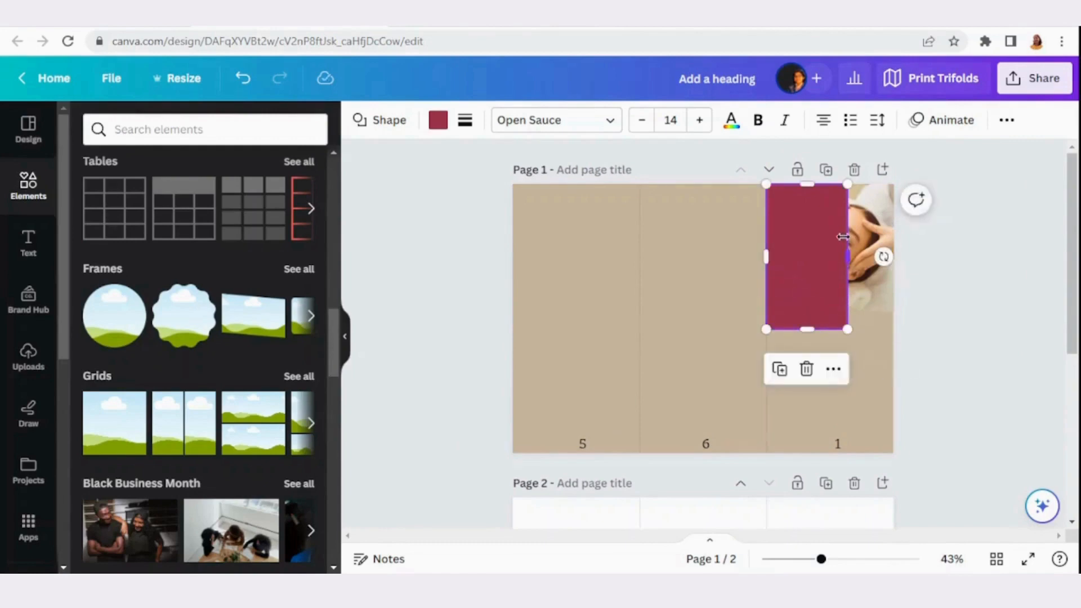
{"action": "left_click_drag", "start_coordinate": [849, 255], "coordinate": [902, 256]}
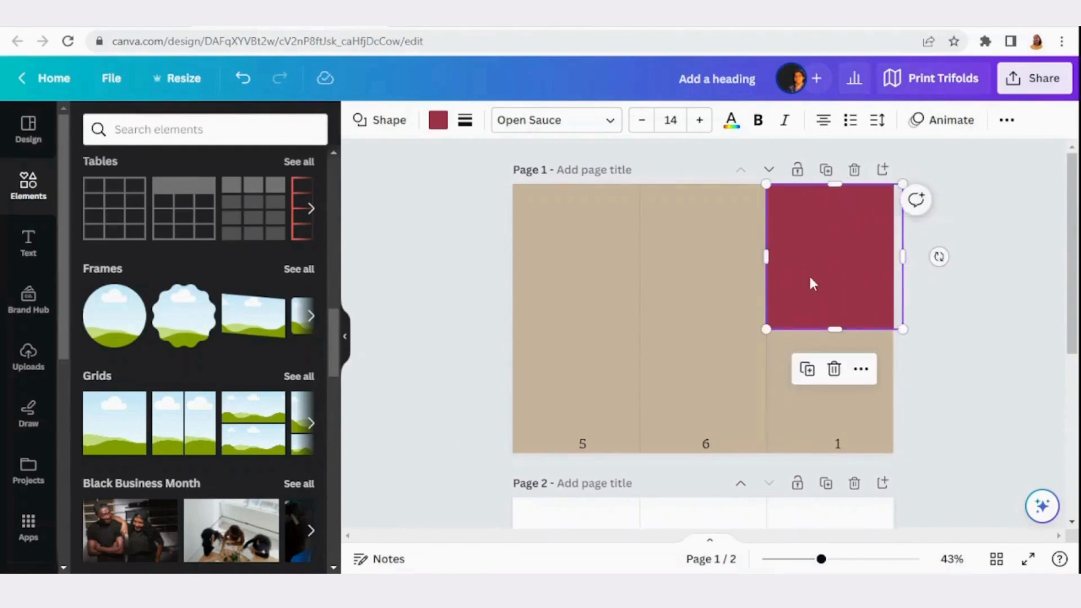
{"action": "left_click", "coordinate": [1005, 121]}
{"action": "left_click", "coordinate": [901, 157]}
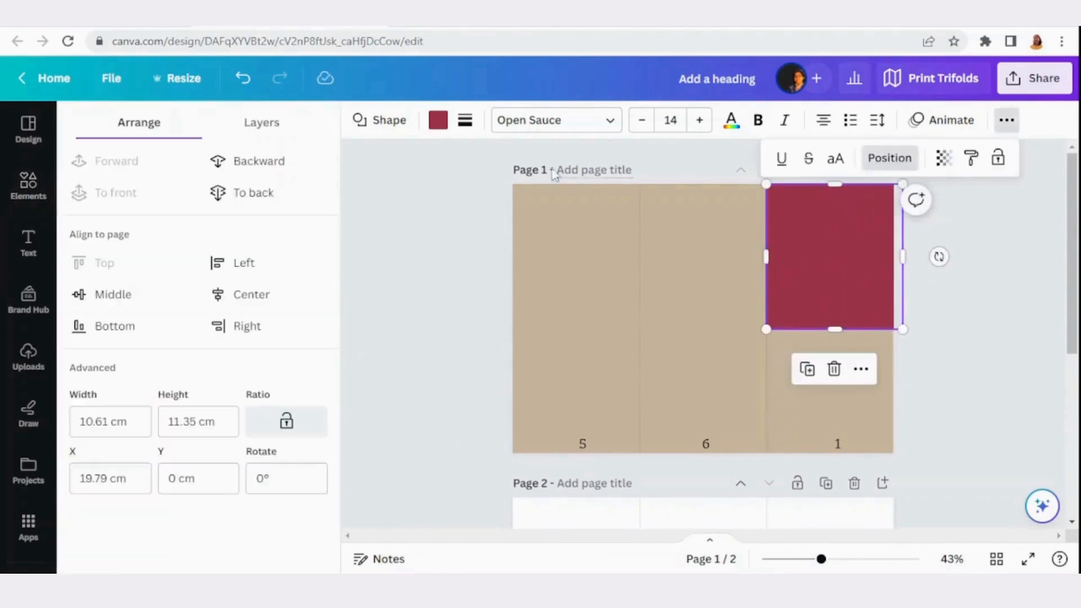
{"action": "left_click", "coordinate": [226, 162]}
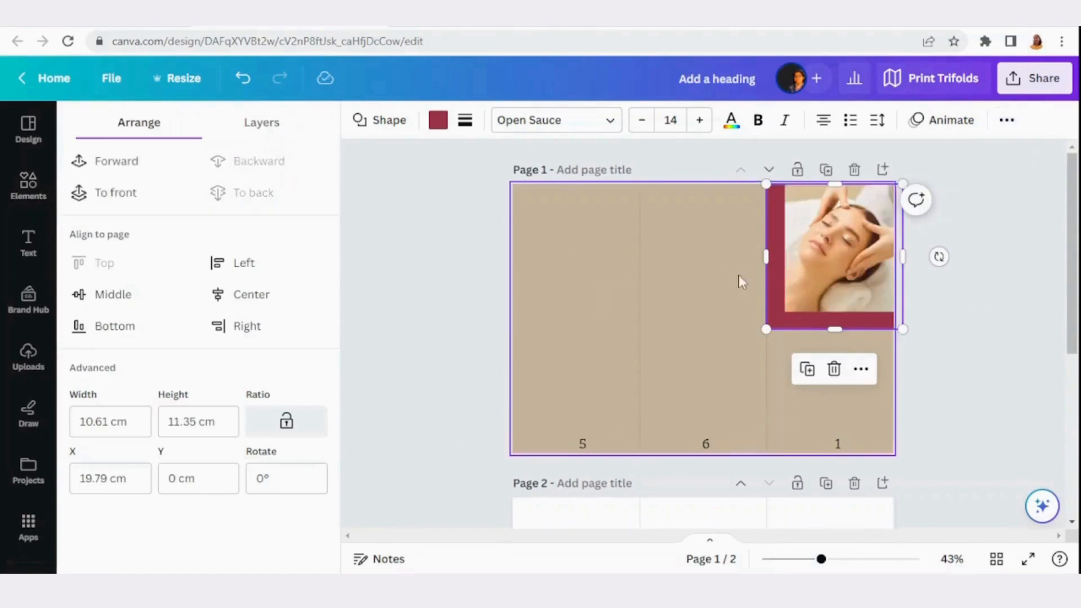
Enlarge the photo grid slightly toward its lower-left corner to leave a thinner maroon border
{"action": "left_click", "coordinate": [799, 292]}
{"action": "left_click_drag", "start_coordinate": [785, 311], "coordinate": [773, 319]}
{"action": "left_click", "coordinate": [684, 268]}
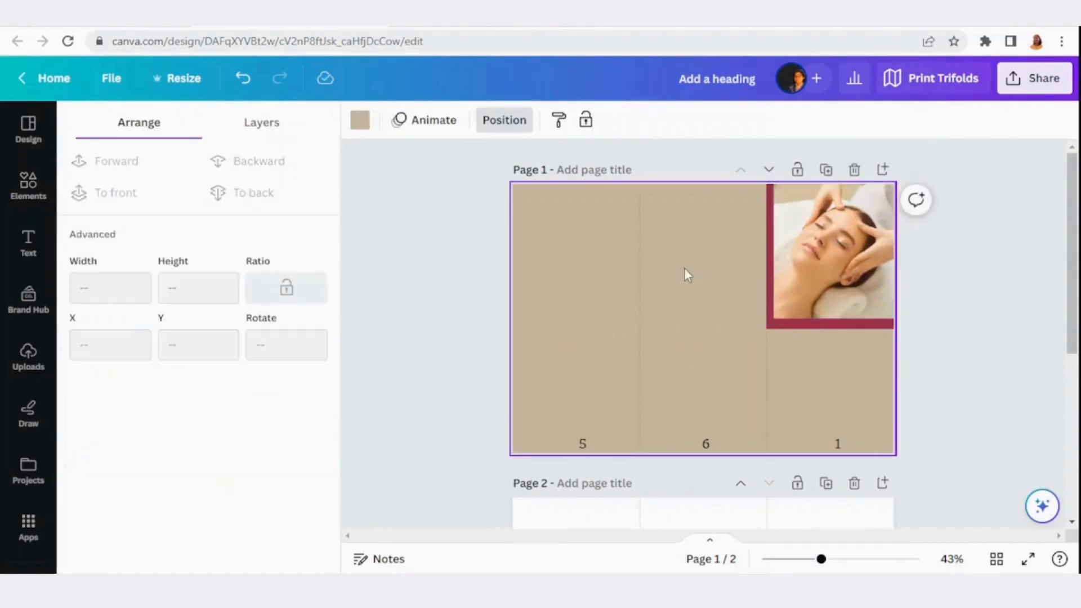
Add a circle shape to page 1 and fill it with the brand palette's maroon
{"action": "left_click", "coordinate": [28, 183]}
{"action": "scroll", "coordinate": [208, 273], "scroll_direction": "up", "scroll_amount": 10}
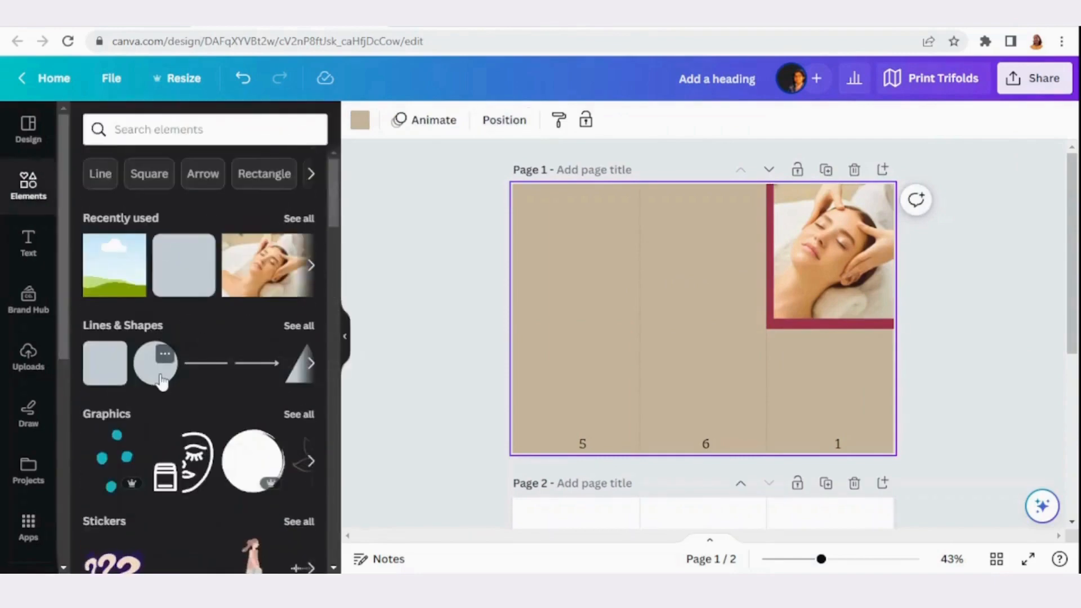
{"action": "left_click", "coordinate": [159, 371]}
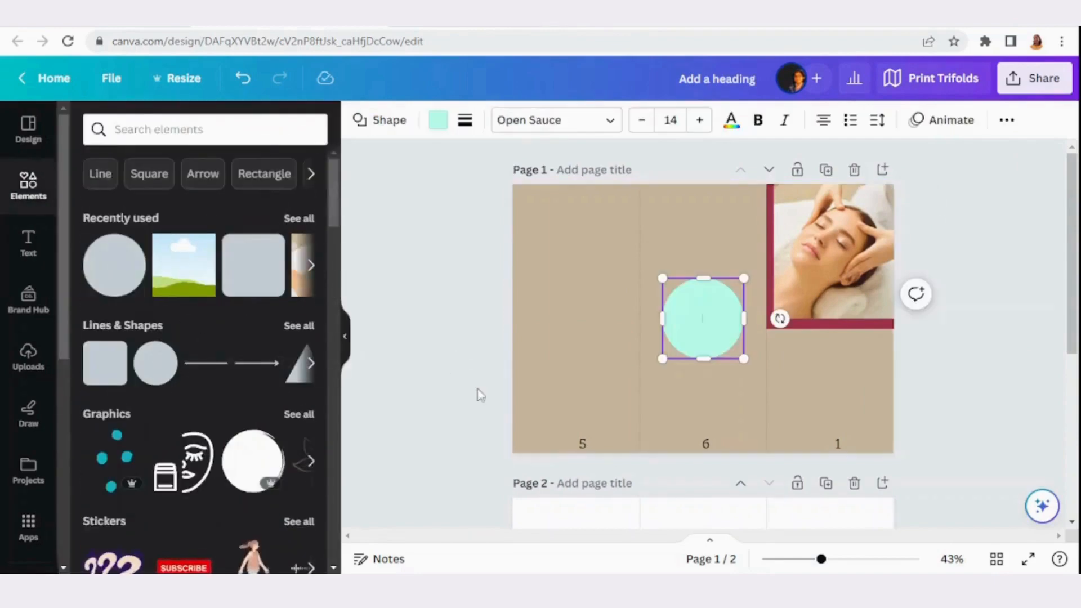
{"action": "left_click", "coordinate": [438, 120]}
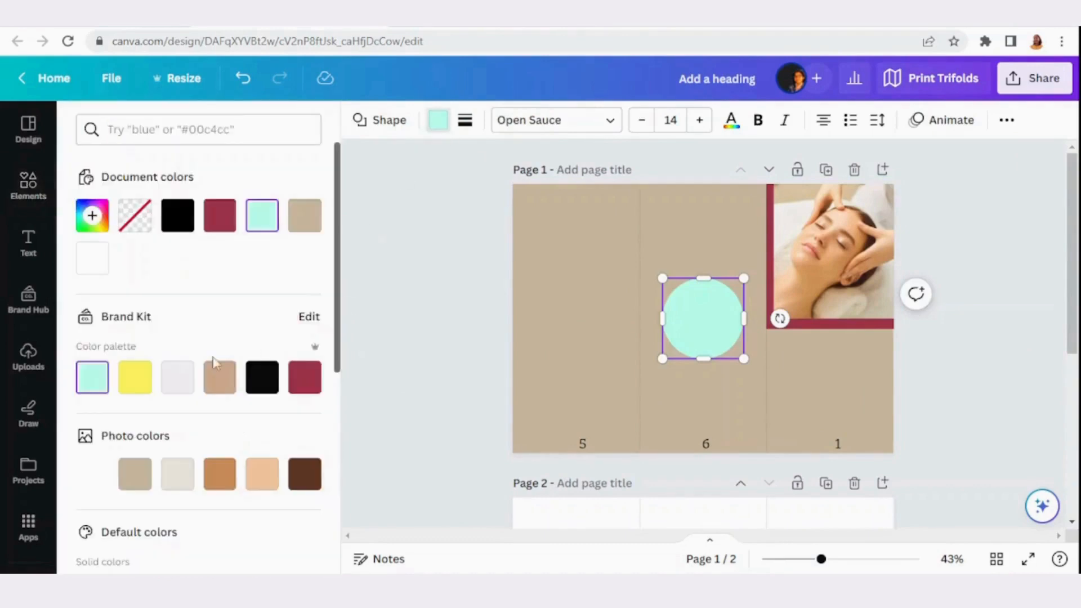
{"action": "left_click", "coordinate": [304, 378]}
Move the circle directly below the photo on panel 1 and enlarge it to about 9.9 cm across, spanning the panel
{"action": "left_click_drag", "start_coordinate": [700, 307], "coordinate": [826, 356]}
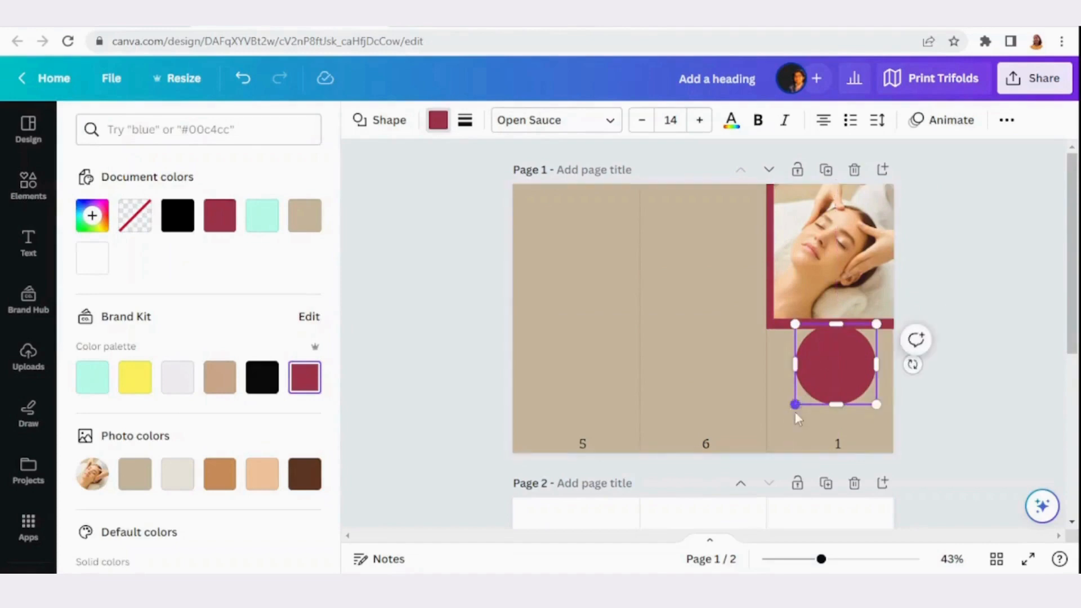
{"action": "left_click_drag", "start_coordinate": [796, 412], "coordinate": [766, 434]}
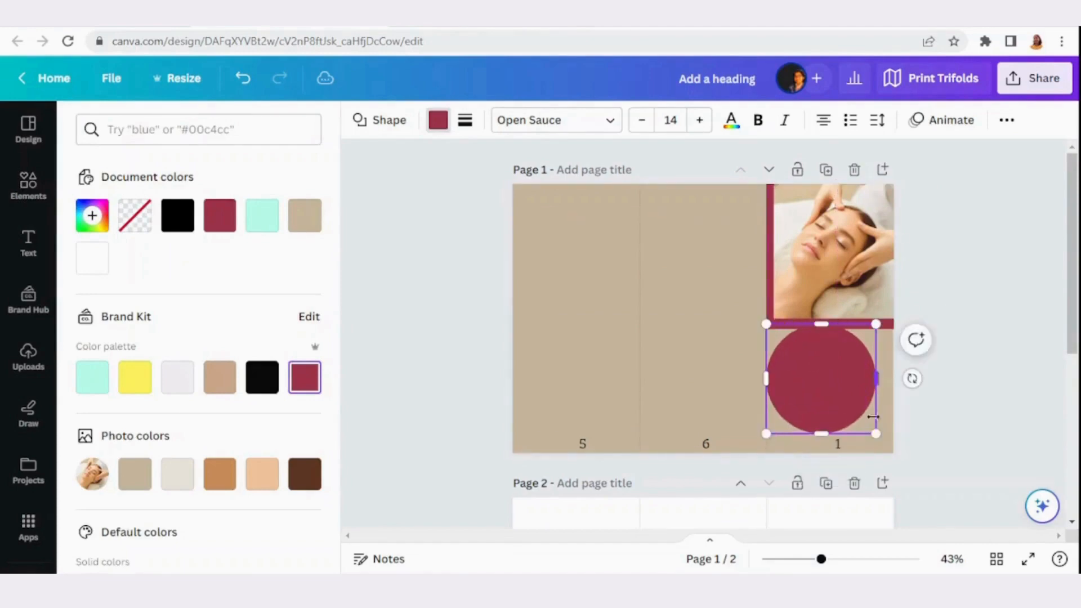
{"action": "left_click_drag", "start_coordinate": [870, 433], "coordinate": [893, 450]}
Search elements for "beauty salon", add the flower-haired woman graphic and shrink it to about 1.9 × 2.8 cm at the maroon circle's top
{"action": "left_click", "coordinate": [28, 183]}
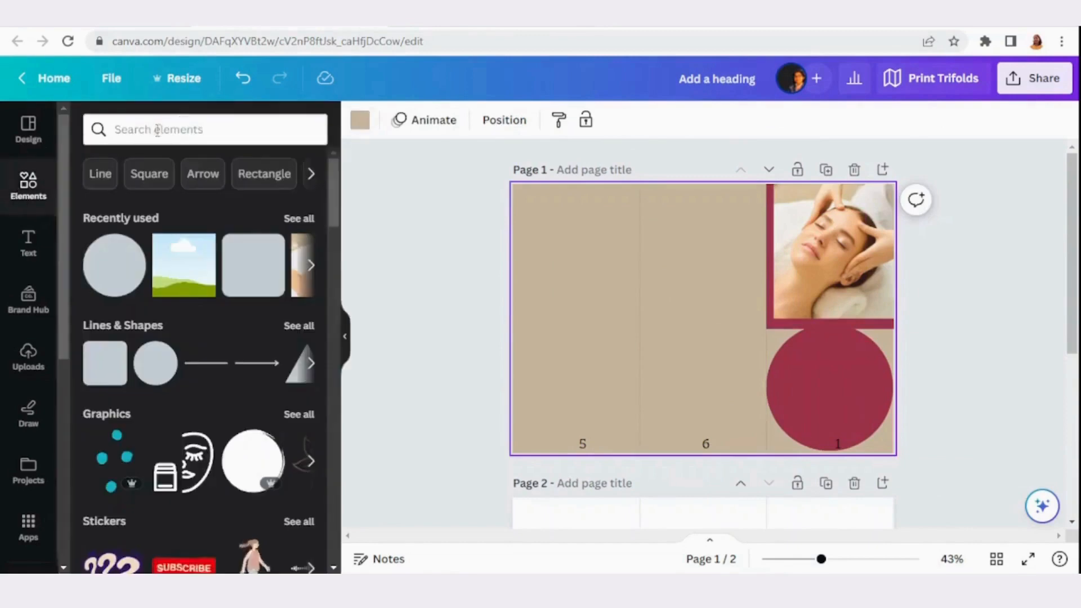
{"action": "left_click", "coordinate": [192, 121]}
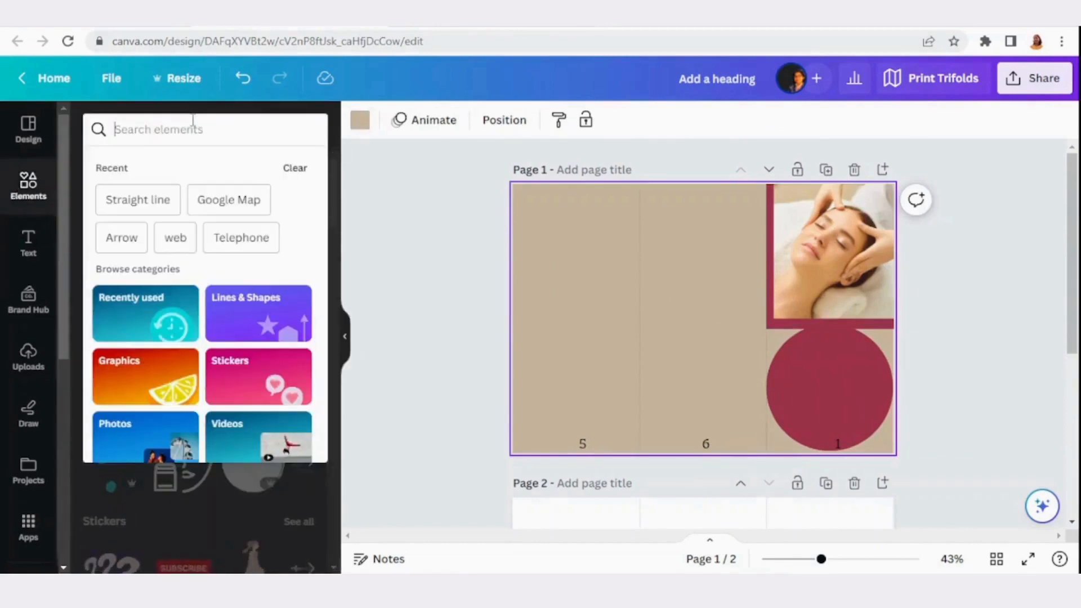
{"action": "type", "text": "beauty"}
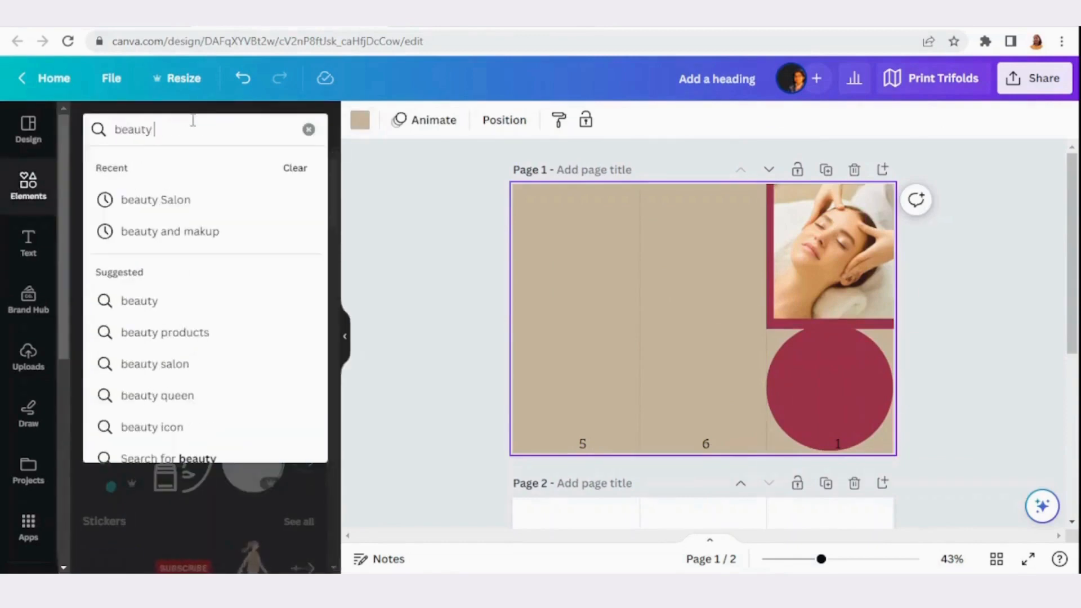
{"action": "type", "text": " salon"}
{"action": "key", "text": "Return"}
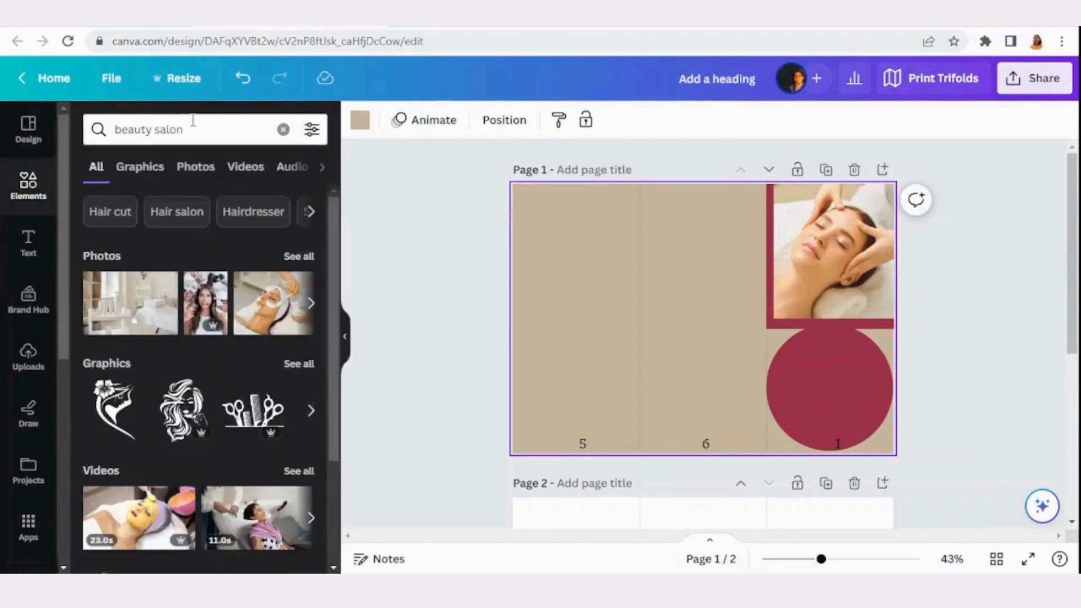
{"action": "left_click", "coordinate": [115, 410]}
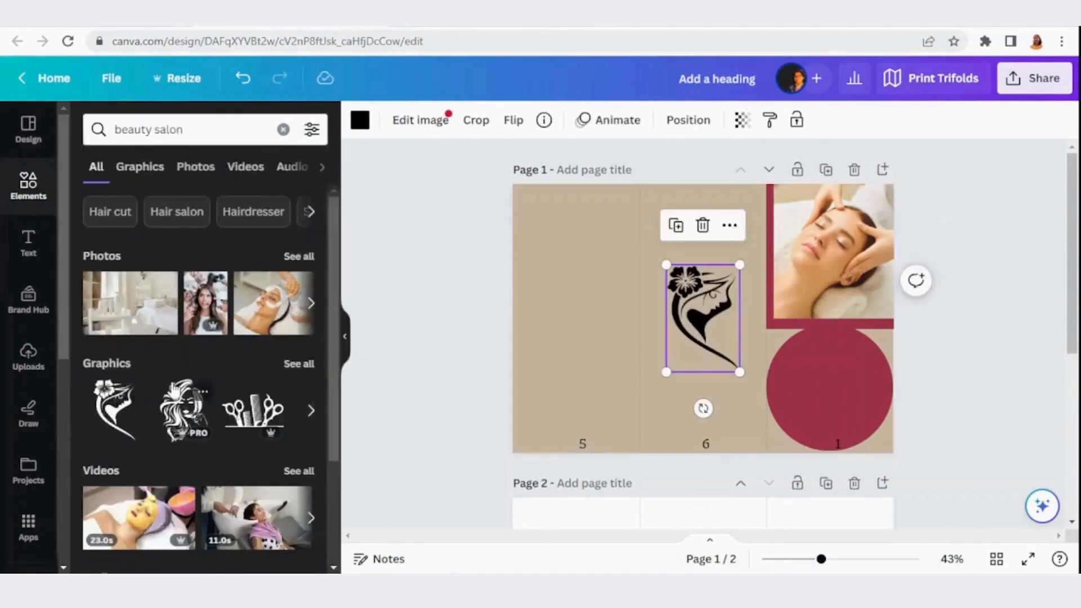
{"action": "left_click_drag", "start_coordinate": [703, 316], "coordinate": [831, 366]}
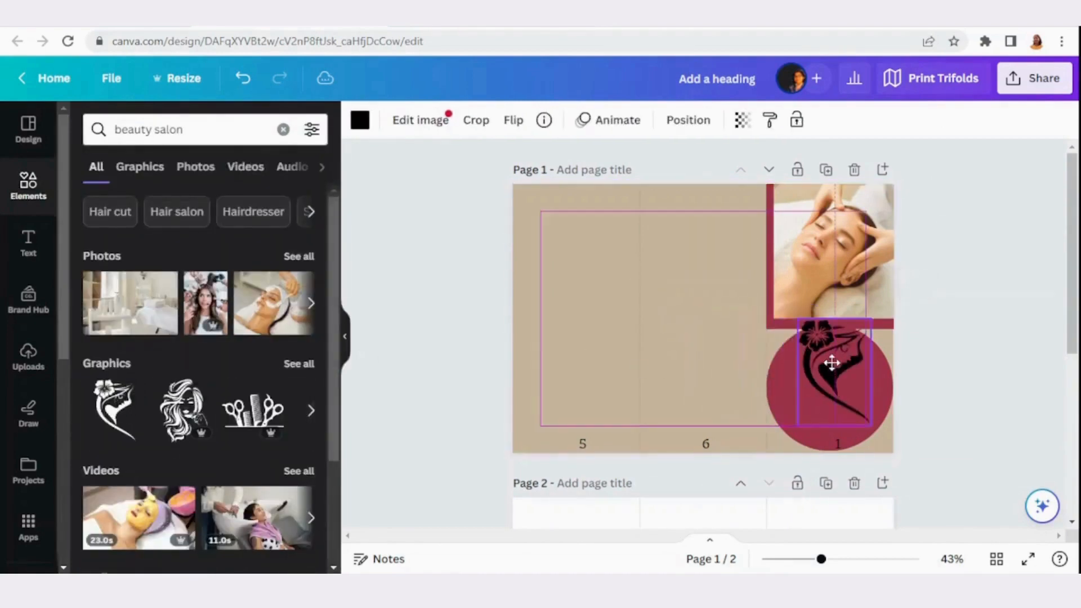
{"action": "left_click_drag", "start_coordinate": [798, 426], "coordinate": [833, 337]}
Recolour the woman graphic with the light cream from the photo colours
{"action": "left_click", "coordinate": [832, 335]}
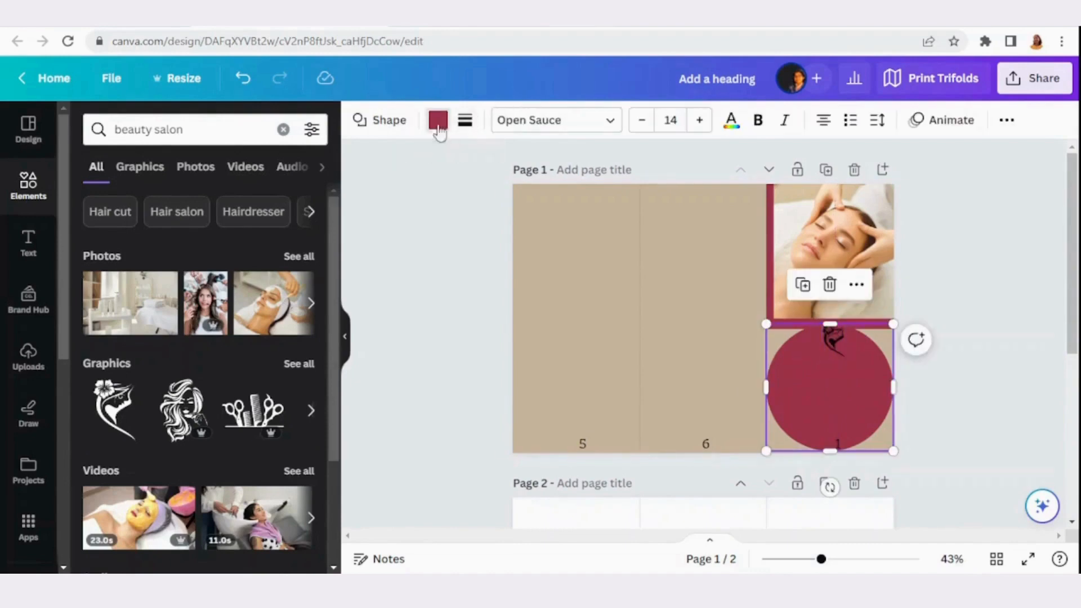
{"action": "left_click", "coordinate": [438, 121]}
{"action": "left_click", "coordinate": [832, 336]}
{"action": "left_click", "coordinate": [177, 431]}
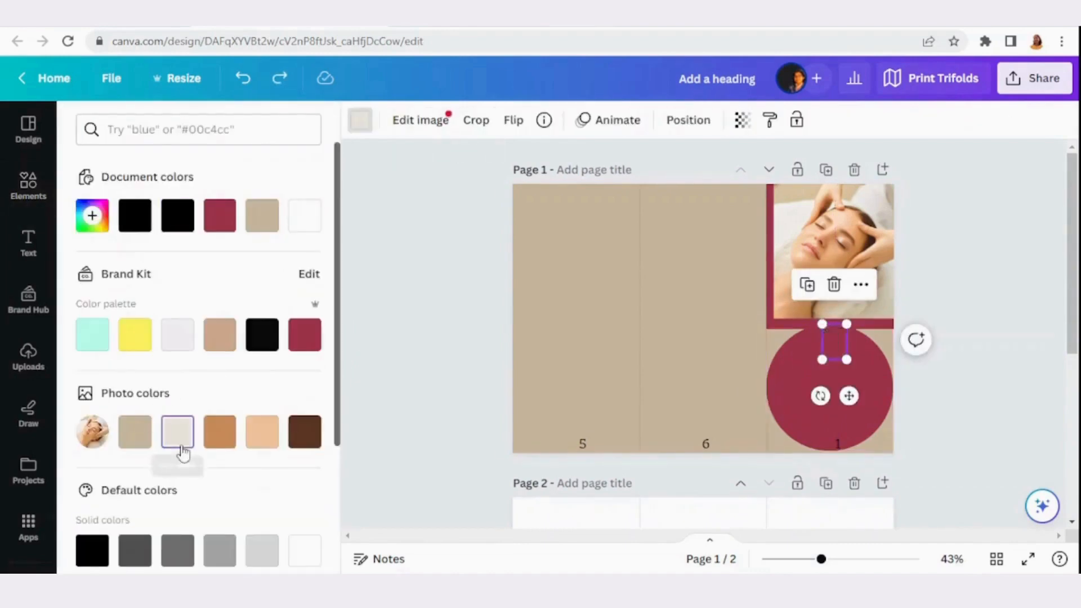
{"action": "left_click", "coordinate": [789, 394]}
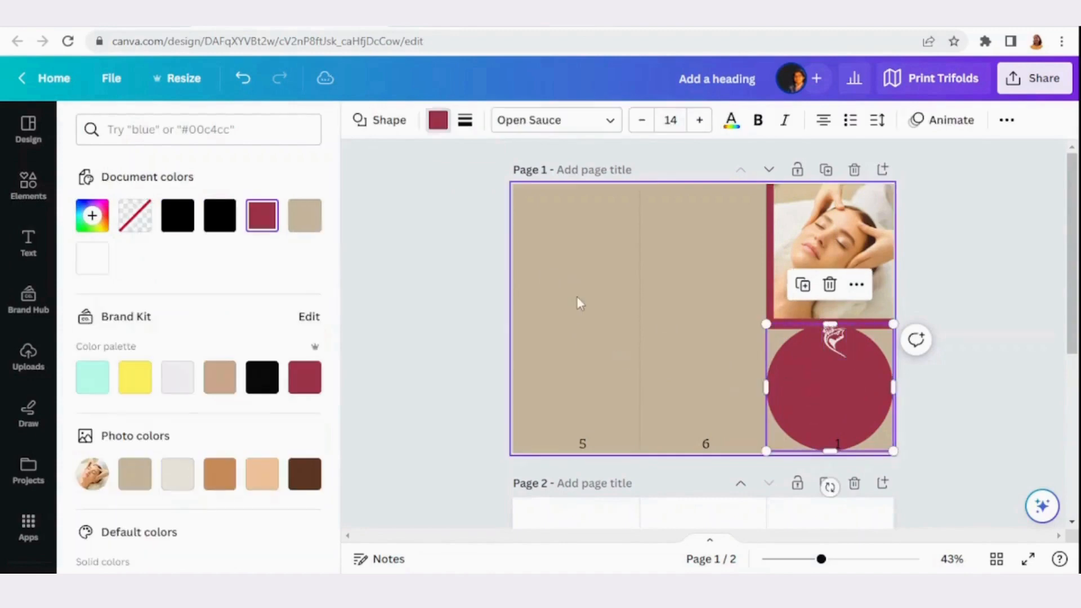
Centre the woman graphic horizontally at the top of the maroon circle
{"action": "left_click", "coordinate": [684, 267]}
{"action": "left_click", "coordinate": [502, 119]}
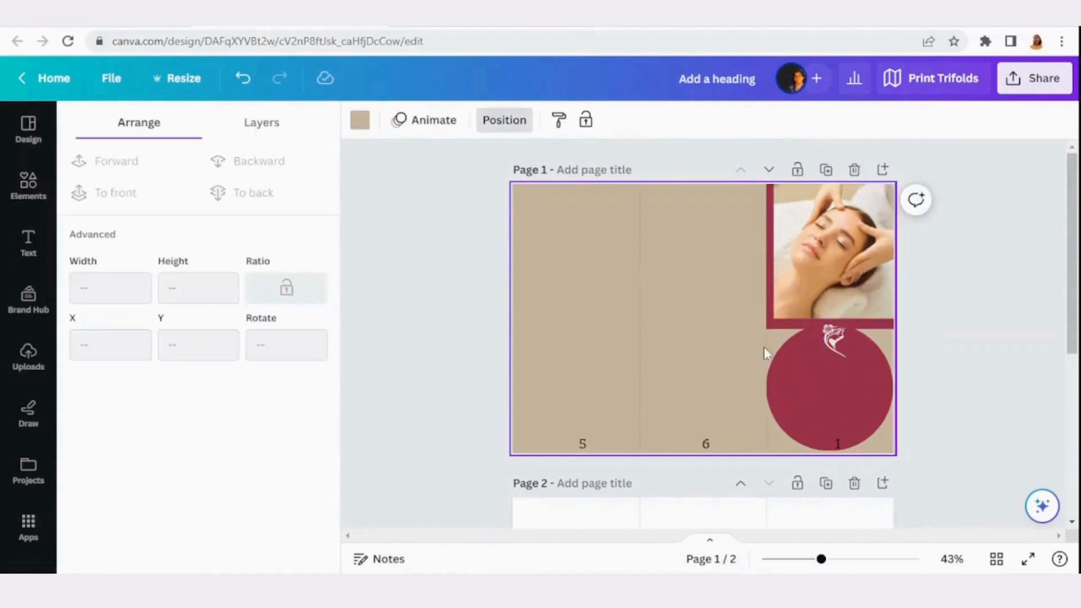
{"action": "left_click", "coordinate": [833, 339]}
{"action": "left_click_drag", "start_coordinate": [837, 345], "coordinate": [835, 340]}
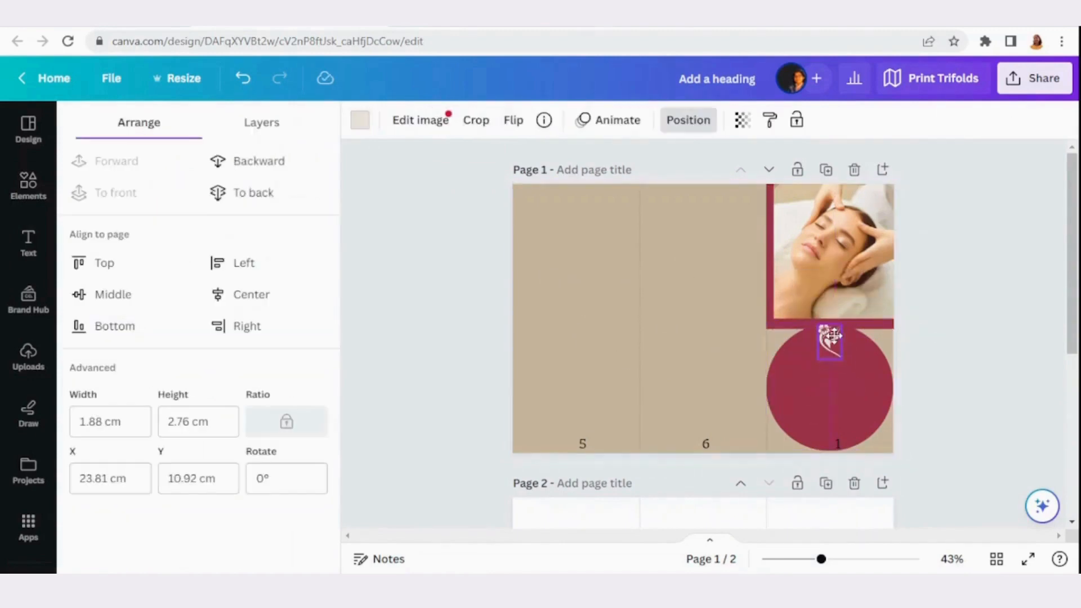
{"action": "left_click", "coordinate": [680, 342]}
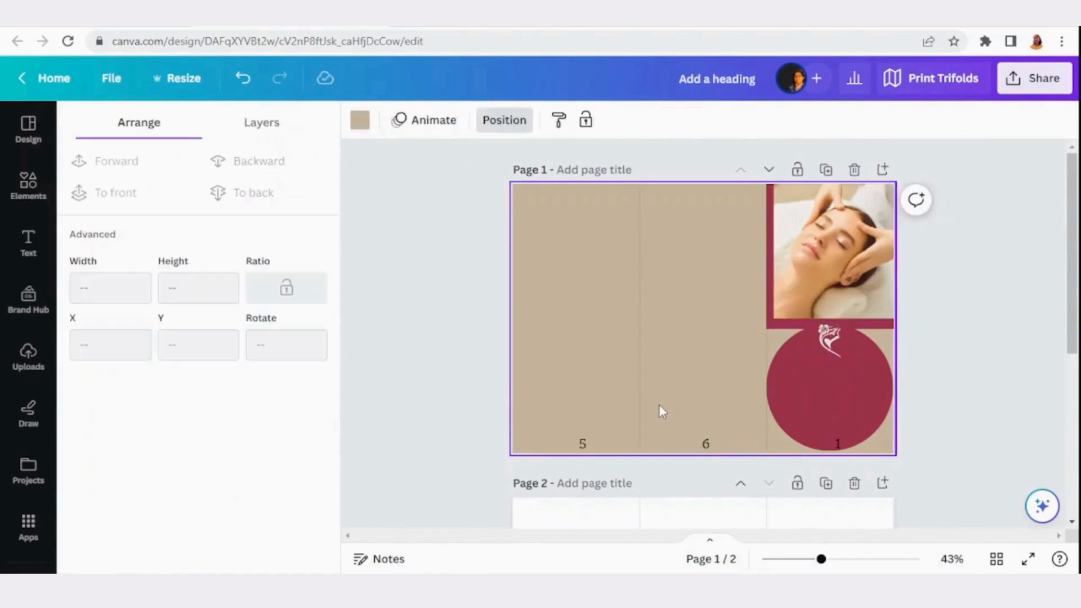
Add a heading in the middle of the maroon circle, coloured the photo palette's light cream and set in the Brasika font
{"action": "left_click", "coordinate": [838, 388]}
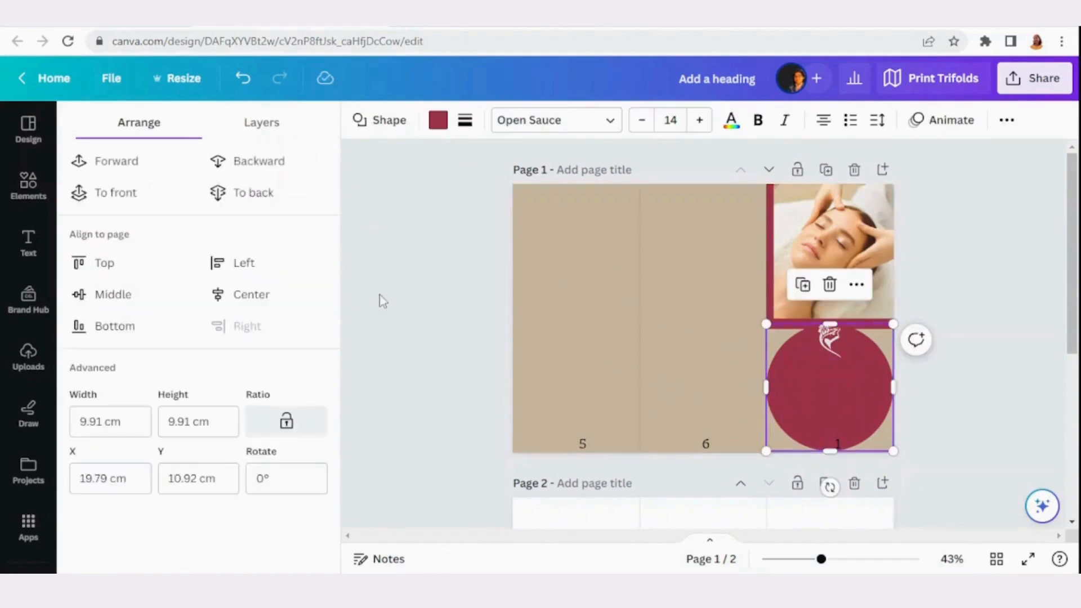
{"action": "left_click", "coordinate": [29, 242]}
{"action": "left_click", "coordinate": [98, 236]}
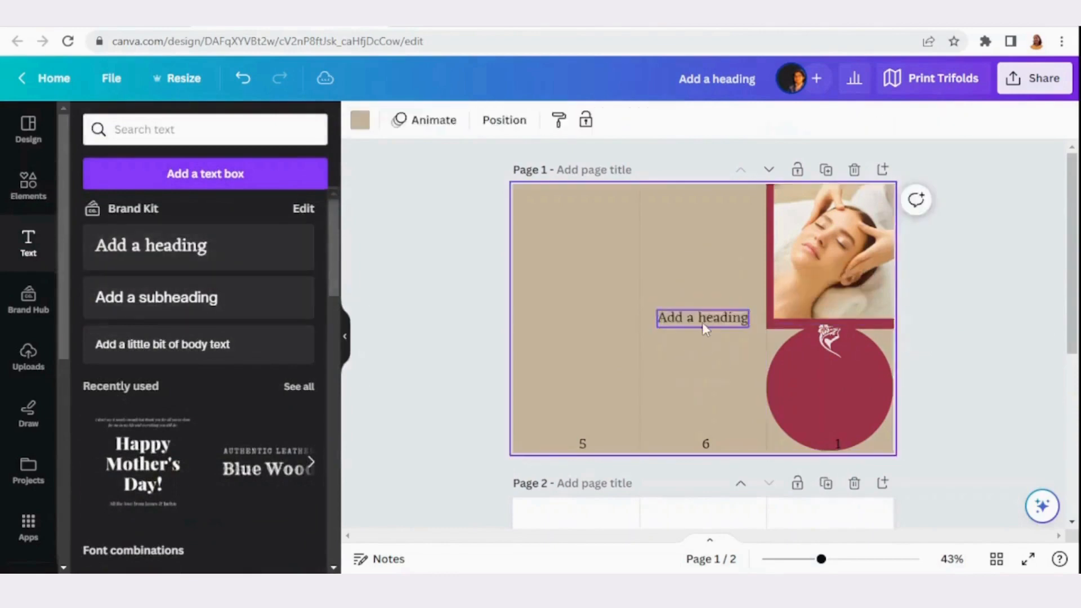
{"action": "left_click_drag", "start_coordinate": [703, 318], "coordinate": [829, 380]}
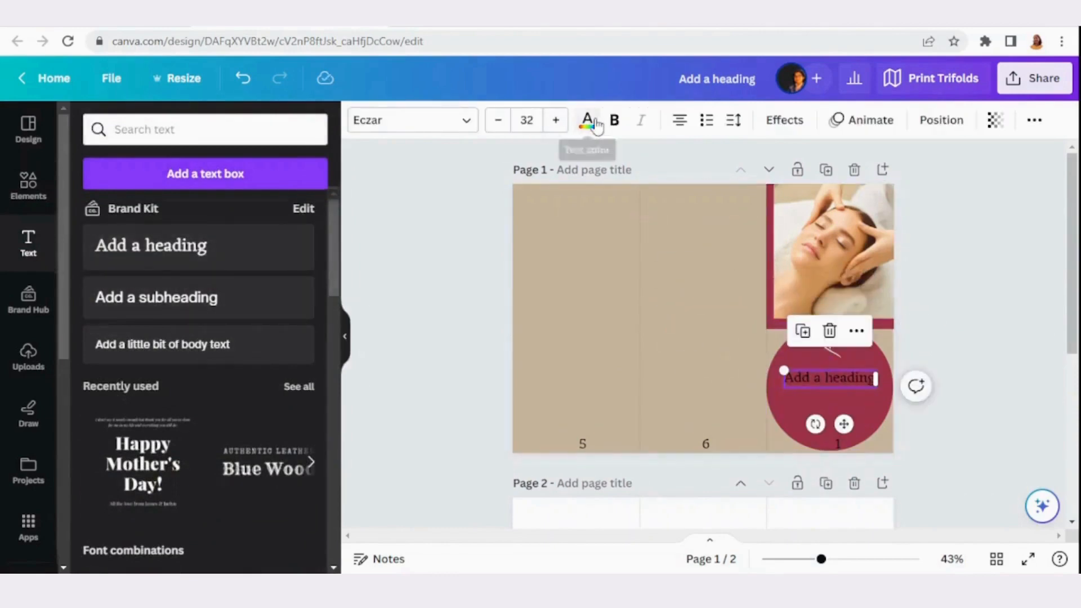
{"action": "left_click", "coordinate": [586, 120]}
{"action": "left_click", "coordinate": [181, 432]}
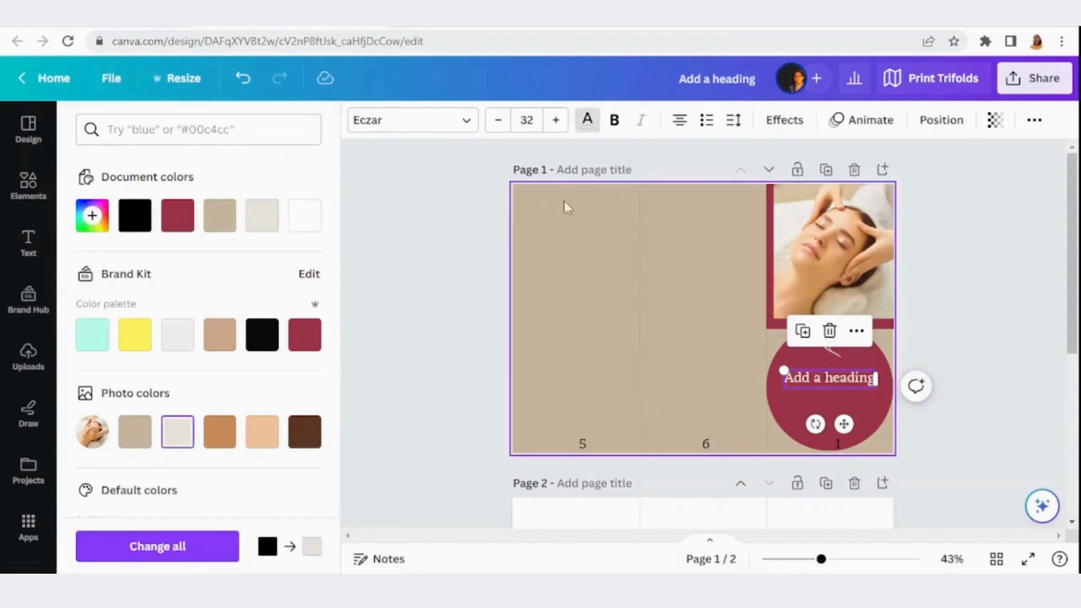
{"action": "left_click", "coordinate": [463, 120]}
{"action": "left_click", "coordinate": [126, 362]}
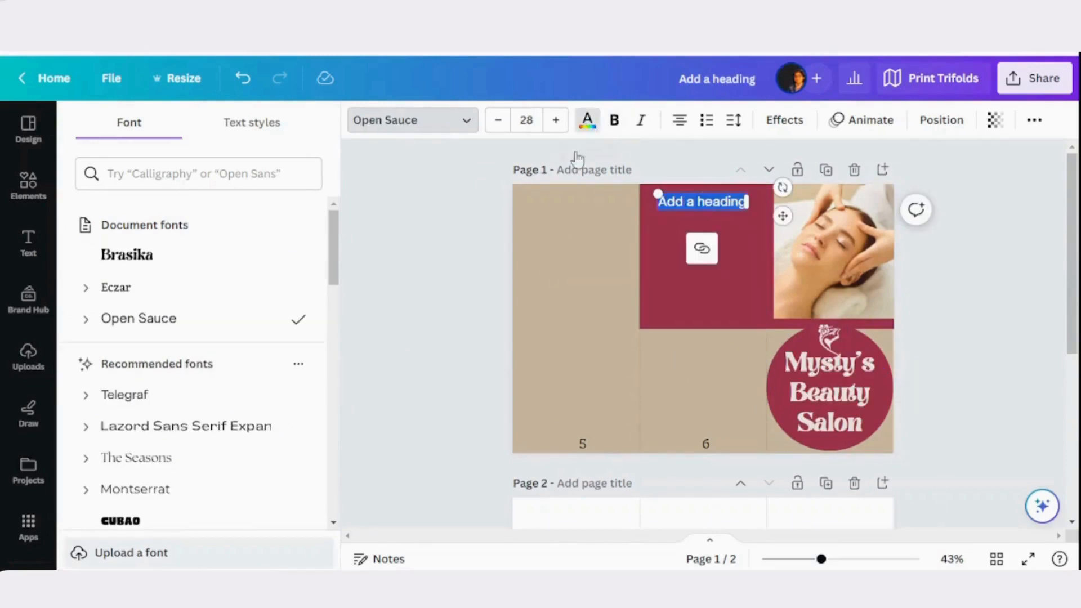
Colour the text on panel 6's maroon block light cream and replace its wording with "Opening Hours"
{"action": "left_click", "coordinate": [587, 119]}
{"action": "left_click", "coordinate": [178, 432]}
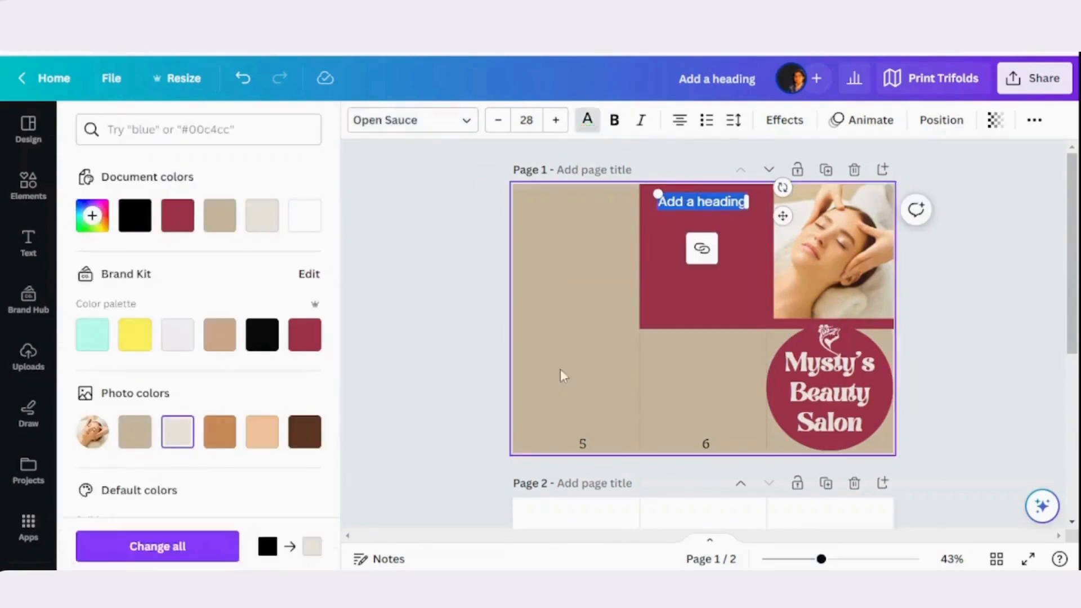
{"action": "left_click", "coordinate": [682, 279]}
{"action": "left_click", "coordinate": [711, 205]}
{"action": "left_click", "coordinate": [707, 198]}
{"action": "type", "text": "Opening Hours"}
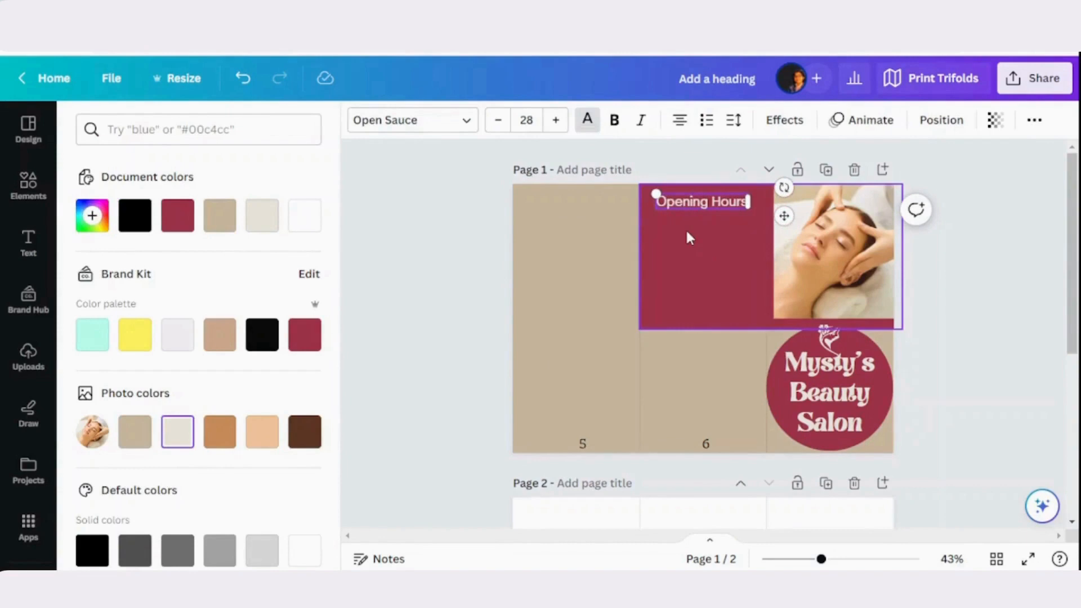
Add the line "9.30AM - 8.00PM" beneath the Opening Hours heading at font size 21
{"action": "key", "text": "Escape"}
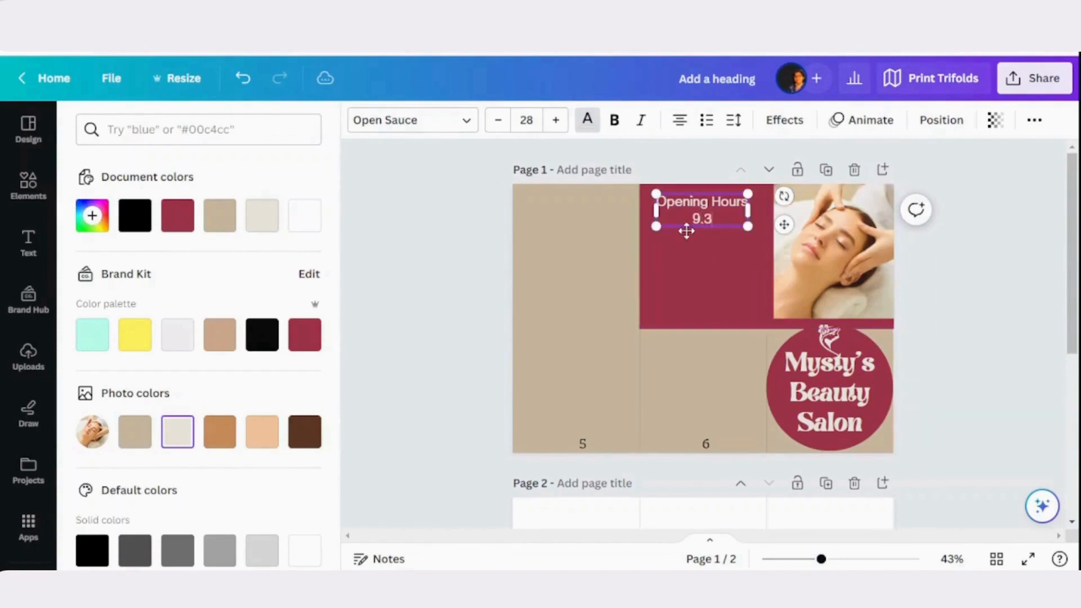
{"action": "type", "text": "9.30AM - 8.00PM"}
{"action": "left_click_drag", "start_coordinate": [755, 220], "coordinate": [742, 257]}
{"action": "left_click", "coordinate": [526, 120]}
{"action": "left_click", "coordinate": [527, 338]}
Replace the wording of the duplicated opening-hours text on panel 6 with the heading "Contact Us"
{"action": "left_click", "coordinate": [707, 247]}
{"action": "triple_click", "coordinate": [700, 247]}
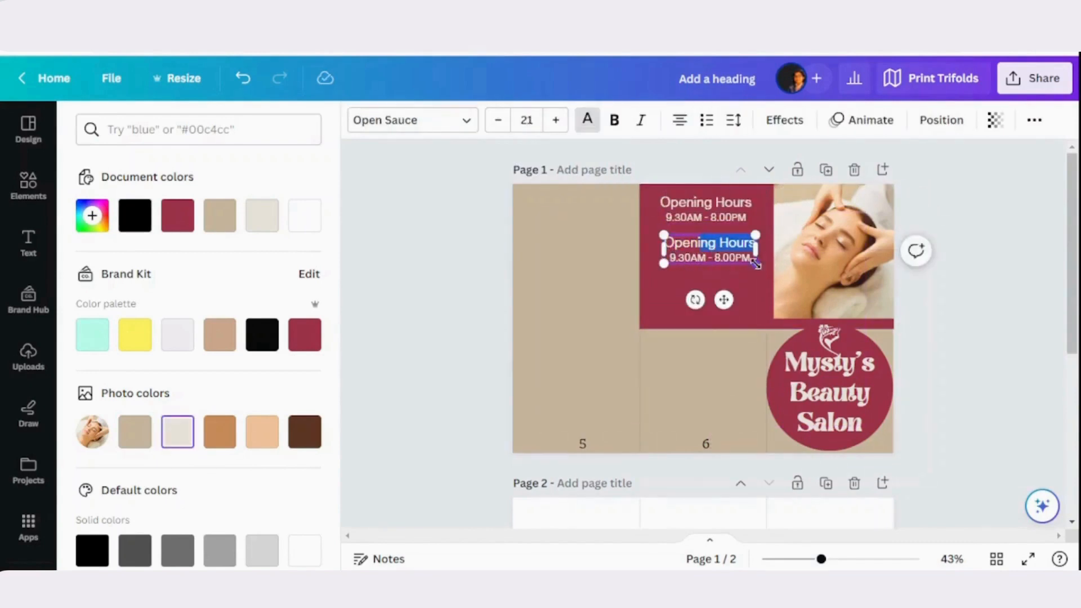
{"action": "key", "text": "ctrl+a"}
{"action": "key", "text": "BackSpace"}
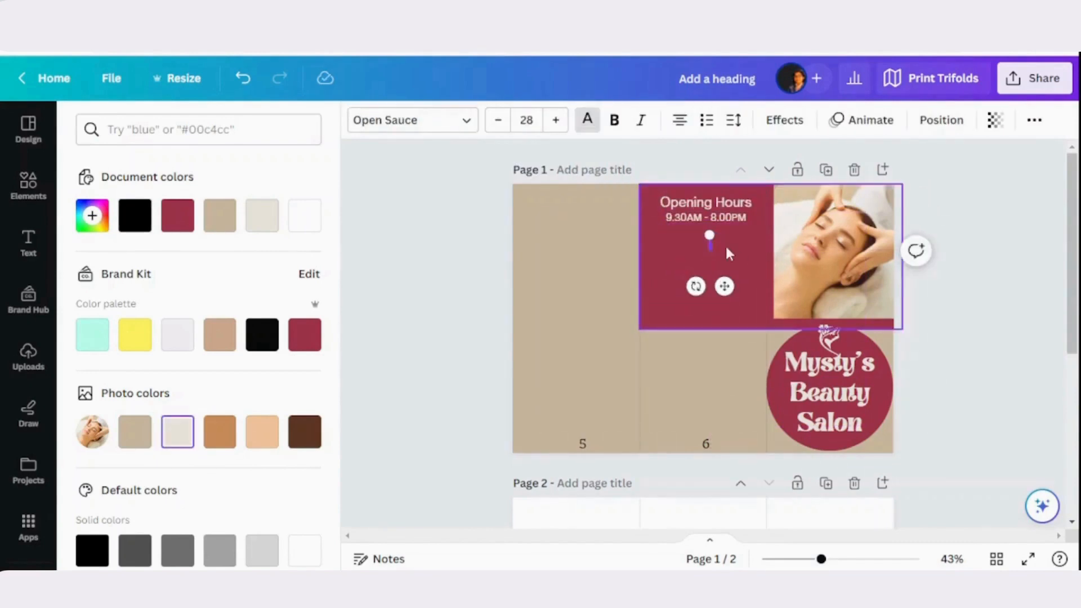
{"action": "type", "text": "Contact Us"}
{"action": "left_click", "coordinate": [718, 261]}
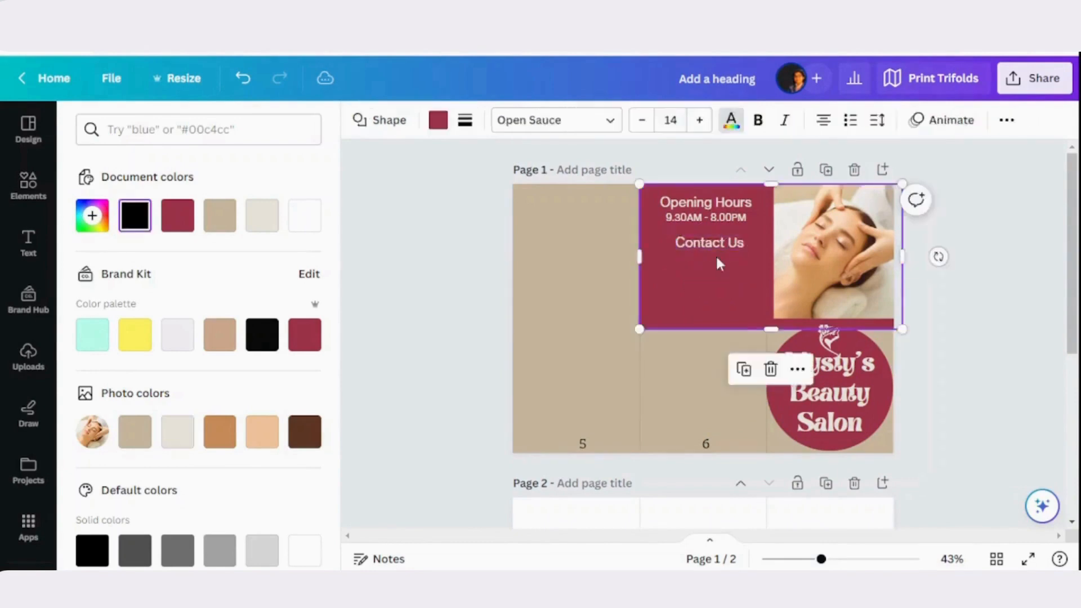
Place a copy of the Contact Us text below it at font size 21 and replace its wording with the phone number
{"action": "left_click", "coordinate": [718, 250]}
{"action": "left_click", "coordinate": [682, 196]}
{"action": "left_click_drag", "start_coordinate": [700, 278], "coordinate": [699, 260]}
{"action": "left_click", "coordinate": [526, 120]}
{"action": "left_click", "coordinate": [526, 227]}
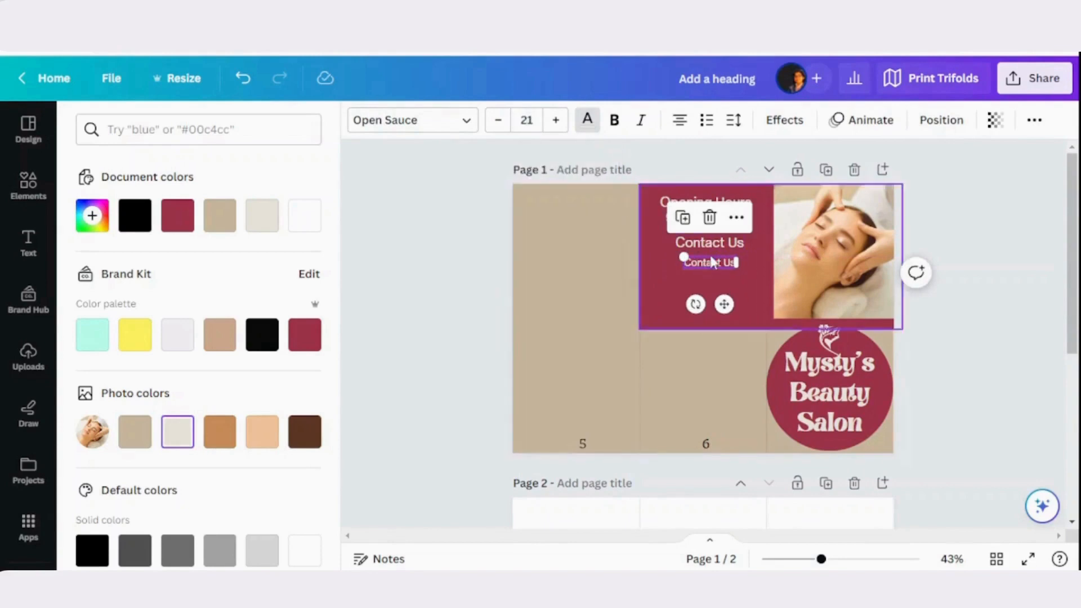
{"action": "double_click", "coordinate": [704, 261]}
{"action": "type", "text": "222 333 456"}
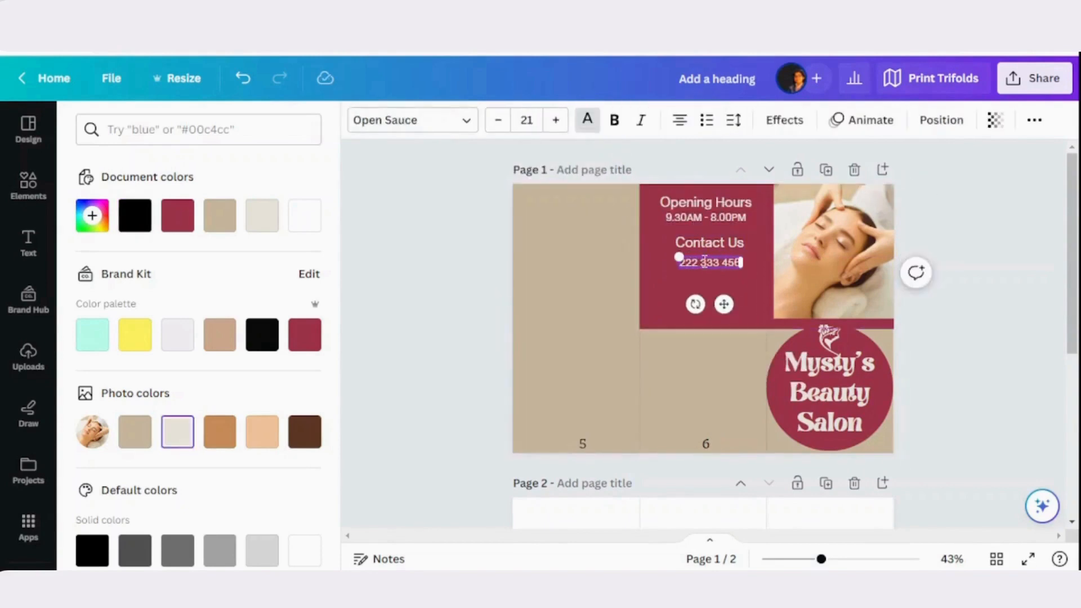
{"action": "left_click", "coordinate": [699, 279]}
{"action": "left_click", "coordinate": [697, 267]}
Search elements for "Telephone", add the circled handset icon and colour it the photo palette's light cream
{"action": "left_click", "coordinate": [27, 185]}
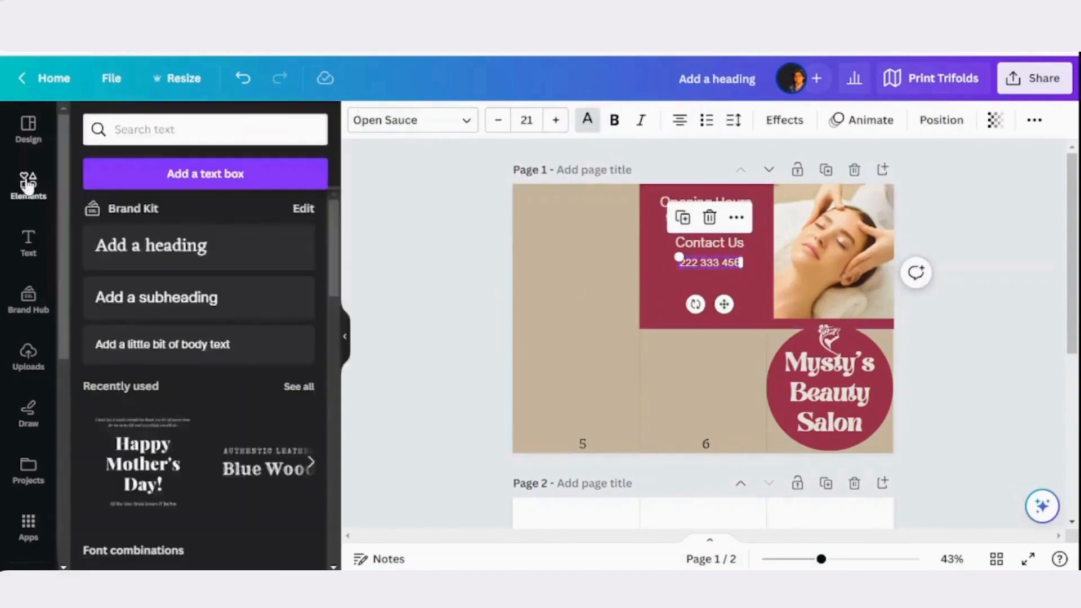
{"action": "left_click", "coordinate": [163, 130]}
{"action": "key", "text": "Return"}
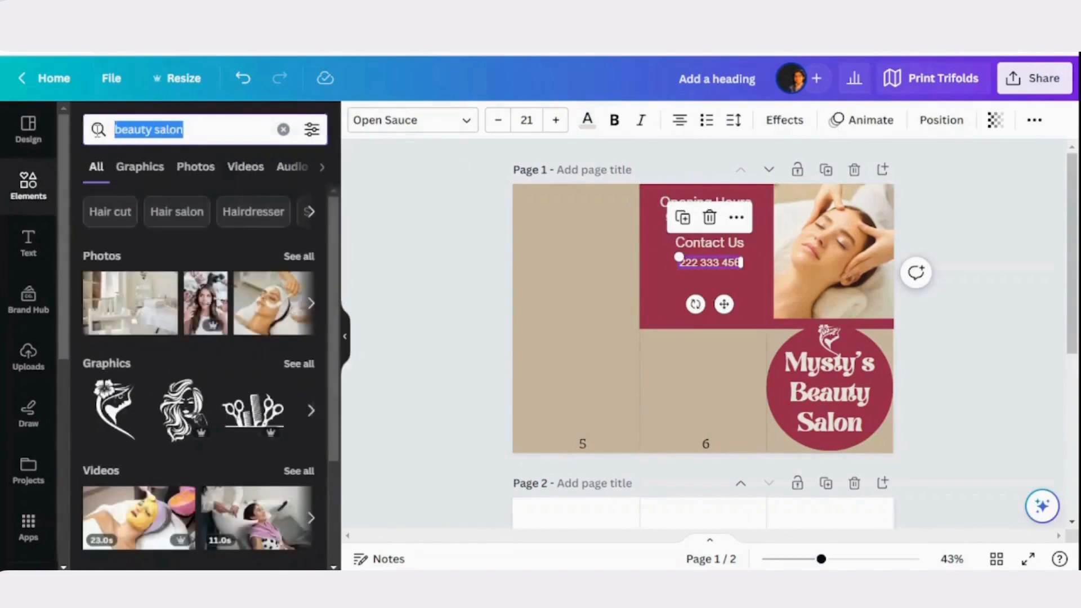
{"action": "type", "text": "Telephone"}
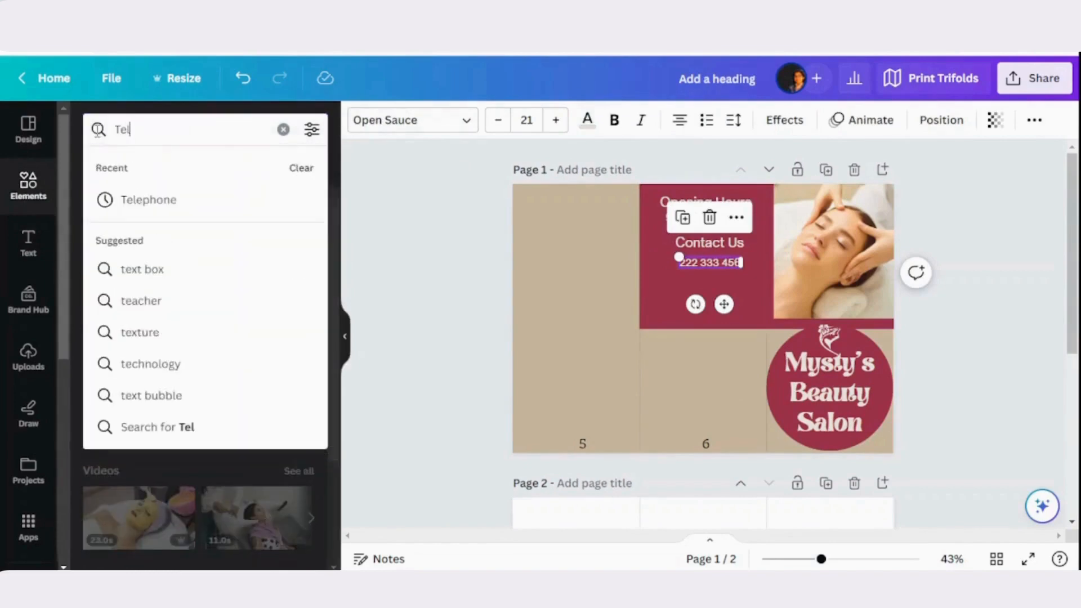
{"action": "key", "text": "Return"}
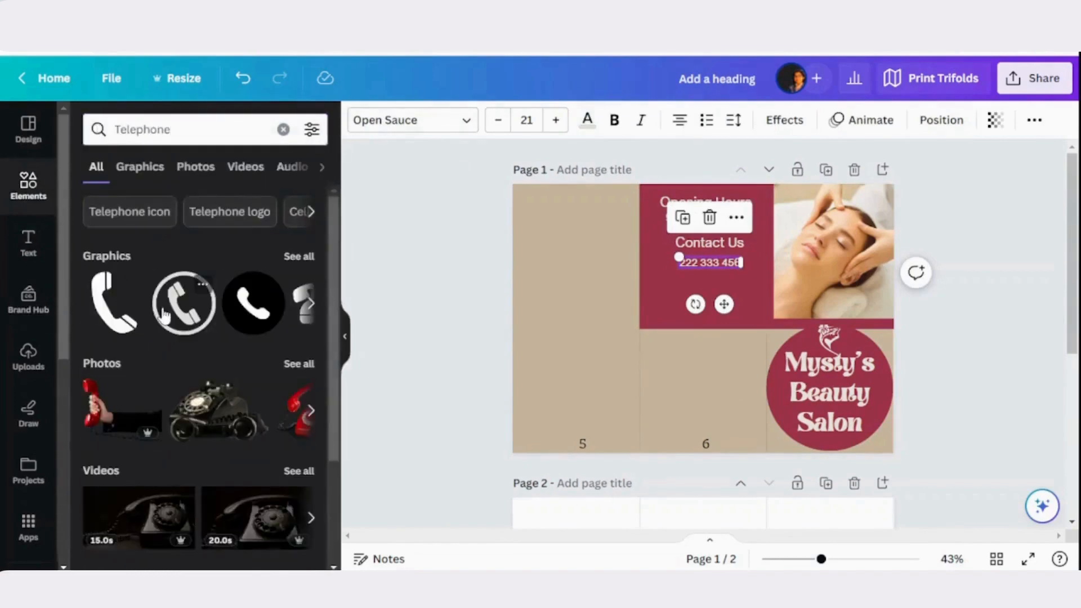
{"action": "left_click", "coordinate": [184, 303]}
{"action": "left_click", "coordinate": [359, 119]}
{"action": "left_click", "coordinate": [177, 473]}
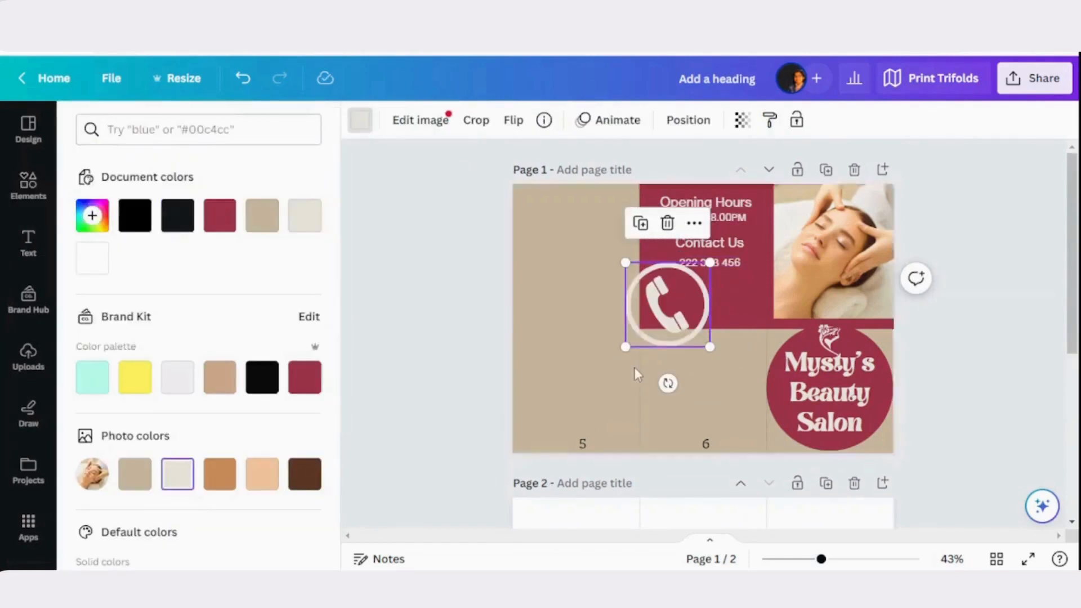
Shrink the telephone icon to text height and place it just before the phone number on panel 6
{"action": "left_click_drag", "start_coordinate": [625, 347], "coordinate": [699, 259]}
{"action": "left_click", "coordinate": [701, 267]}
{"action": "left_click", "coordinate": [698, 255]}
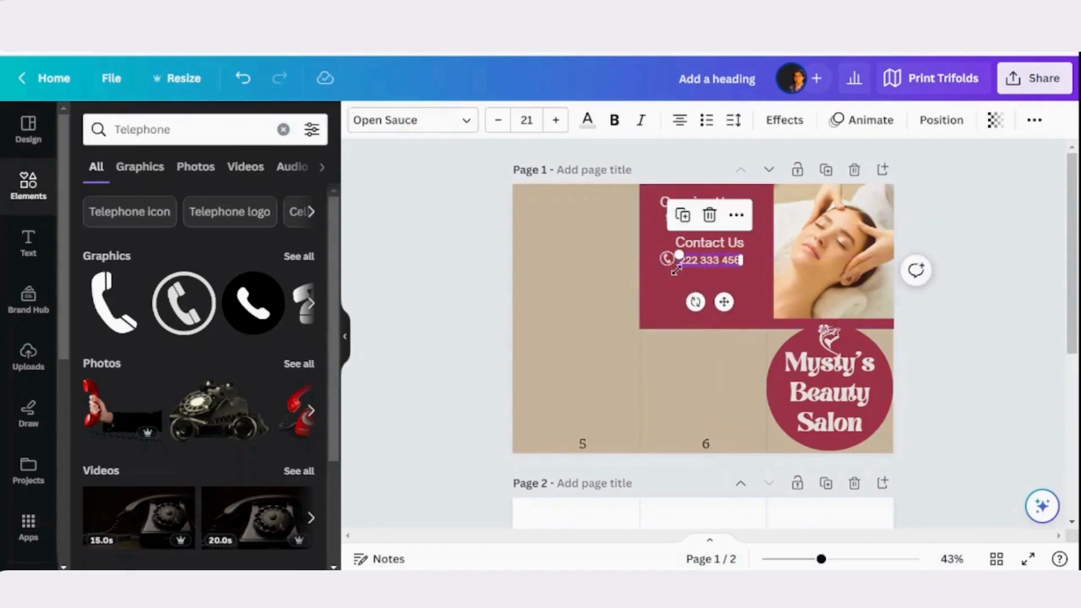
{"action": "left_click", "coordinate": [686, 263]}
{"action": "left_click", "coordinate": [668, 260], "text": "shift"}
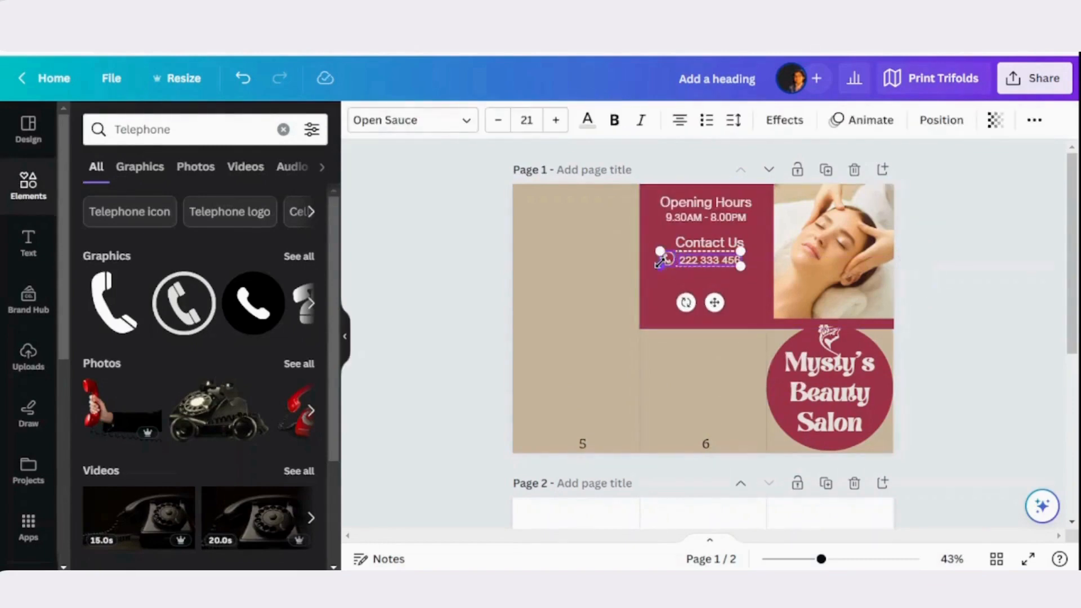
{"action": "left_click", "coordinate": [699, 216]}
{"action": "left_click_drag", "start_coordinate": [698, 252], "coordinate": [697, 279]}
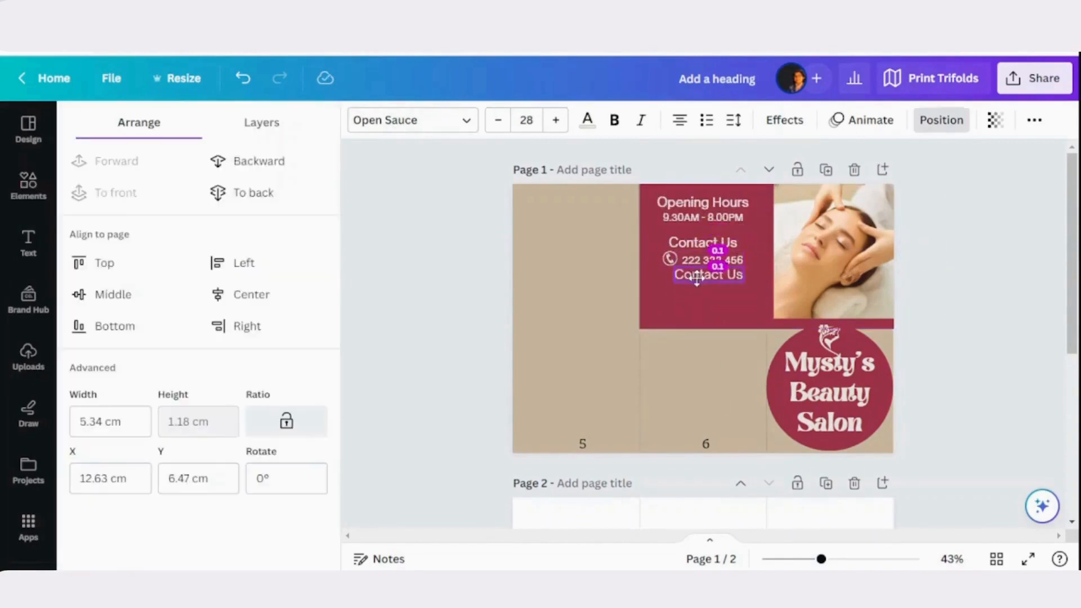
{"action": "left_click", "coordinate": [527, 120]}
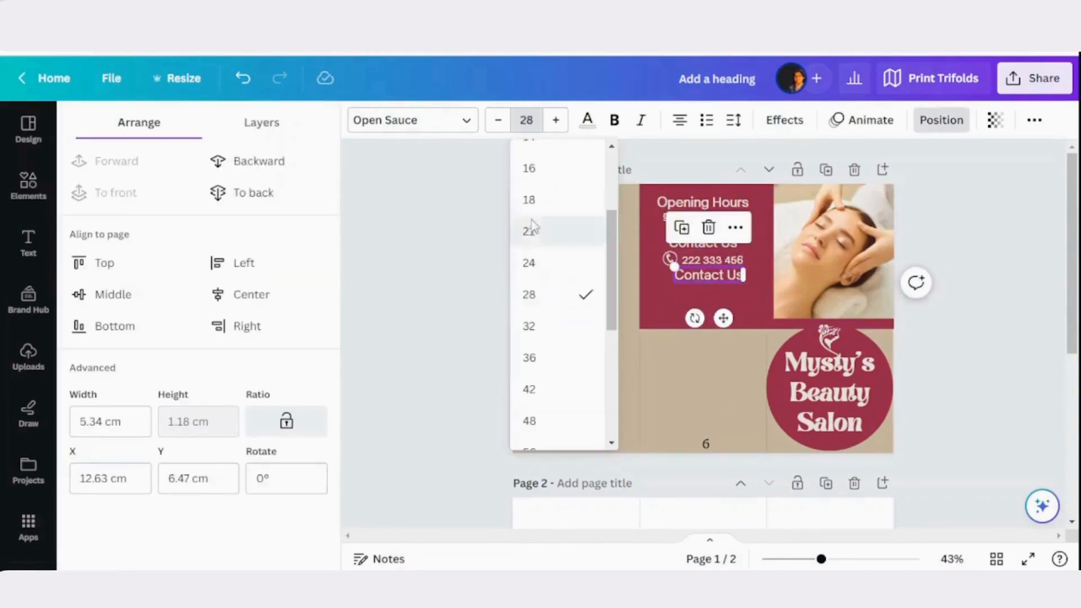
{"action": "type", "text": "21"}
{"action": "key", "text": "Return"}
{"action": "type", "text": "www.m"}
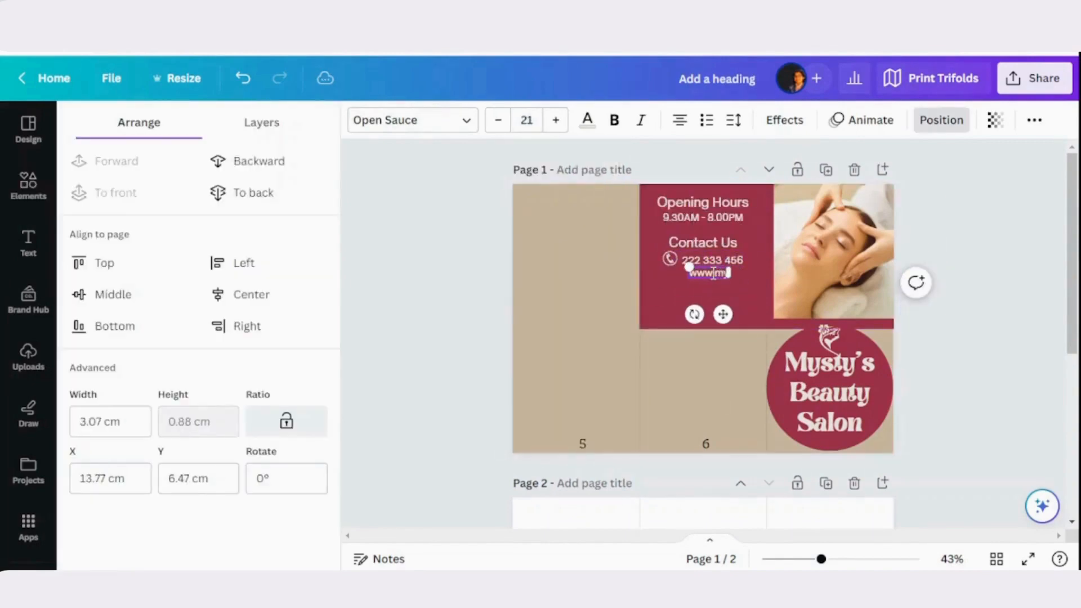
{"action": "type", "text": "ystys.com"}
Shift the website address so that it sits under the phone number within the maroon block of panel 6
{"action": "left_click", "coordinate": [689, 284]}
{"action": "left_click_drag", "start_coordinate": [689, 275], "coordinate": [705, 275]}
{"action": "left_click", "coordinate": [713, 304]}
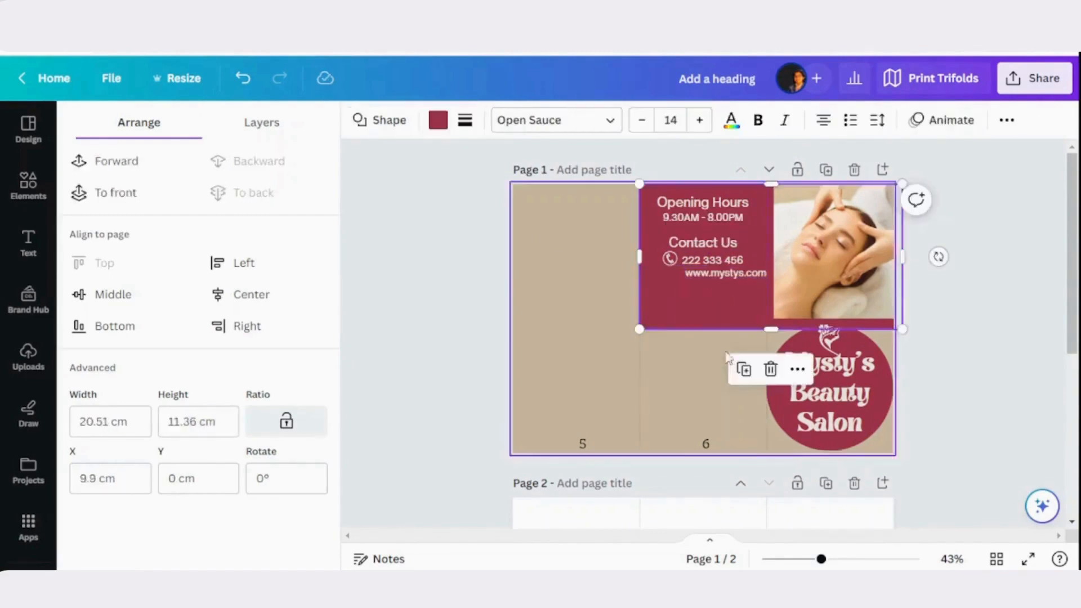
{"action": "left_click", "coordinate": [707, 275]}
{"action": "left_click", "coordinate": [706, 273]}
Search elements for "Web", add the plain globe icon and colour it light cream
{"action": "left_click", "coordinate": [28, 182]}
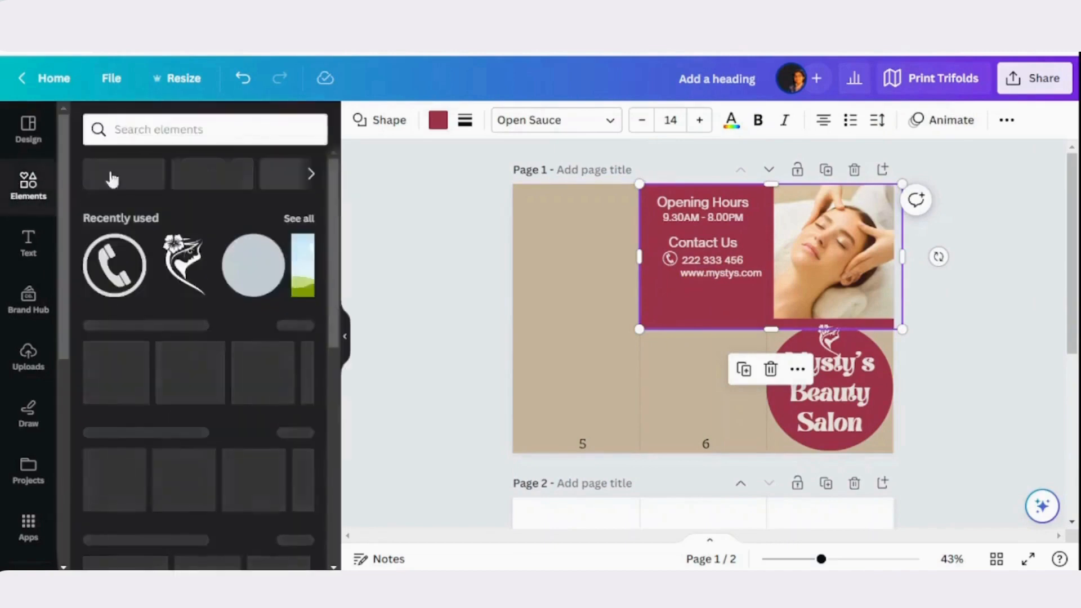
{"action": "left_click", "coordinate": [148, 120]}
{"action": "type", "text": "Web"}
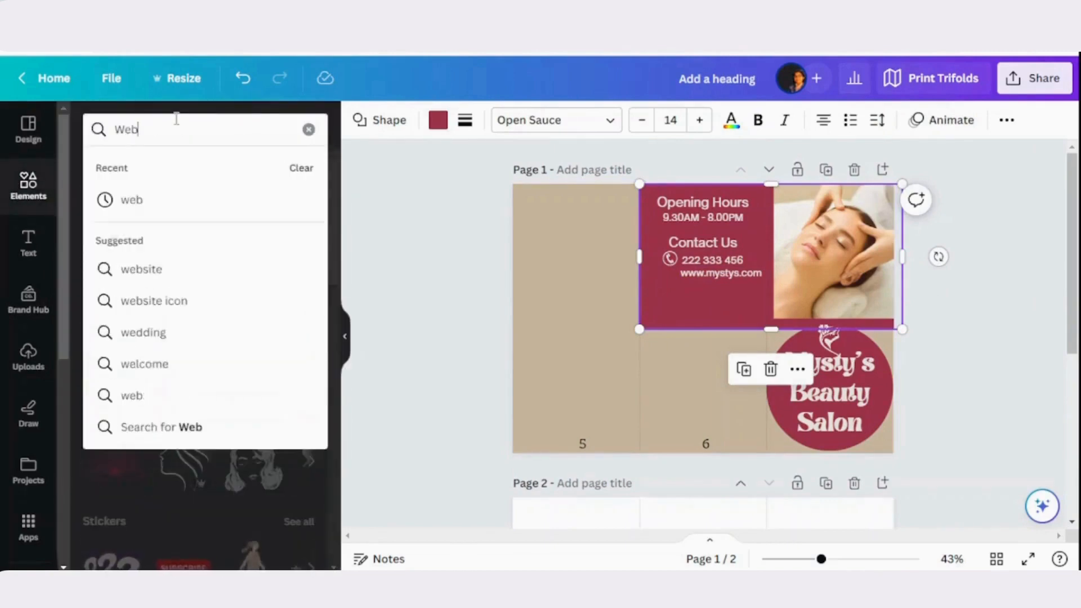
{"action": "key", "text": "Return"}
{"action": "left_click", "coordinate": [107, 317]}
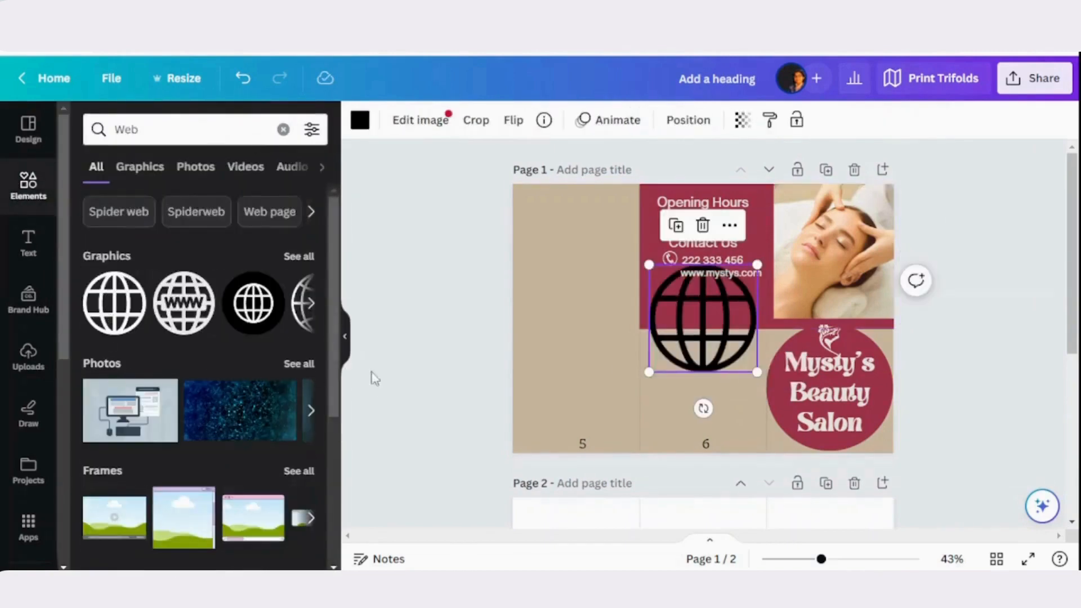
{"action": "left_click", "coordinate": [360, 120]}
{"action": "left_click", "coordinate": [177, 432]}
Shrink the globe icon and place it beside the website address, beneath the telephone icon
{"action": "left_click_drag", "start_coordinate": [649, 372], "coordinate": [708, 284]}
{"action": "left_click", "coordinate": [730, 298]}
{"action": "left_click", "coordinate": [694, 281]}
{"action": "key", "text": "ctrl+z"}
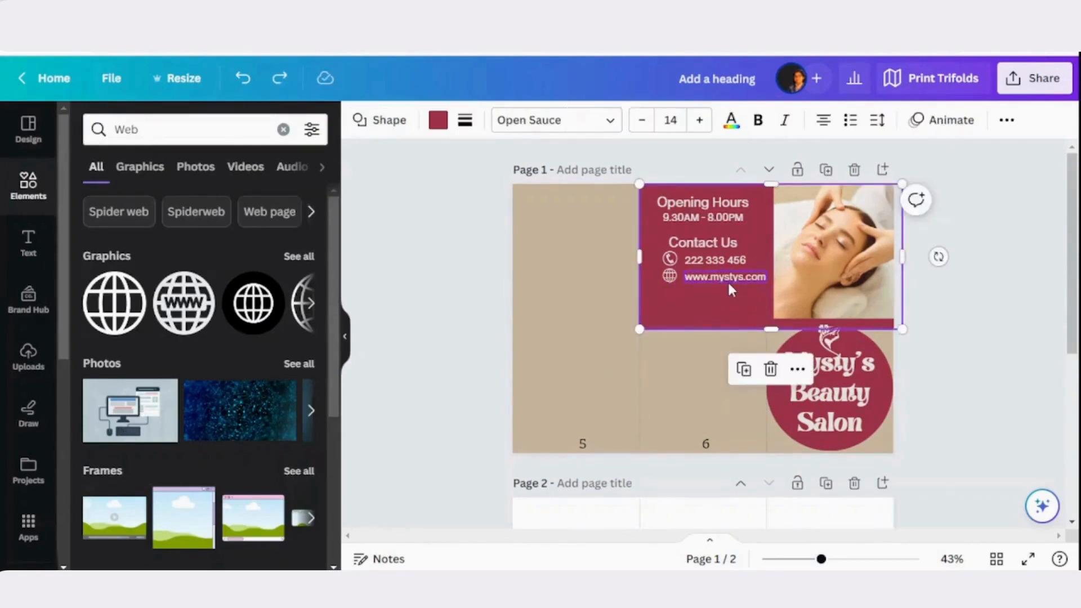
Select the Contact Us heading with the phone and website rows and shift them closer to panel 6's left fold
{"action": "left_click", "coordinate": [729, 283]}
{"action": "left_click", "coordinate": [671, 276], "text": "shift"}
{"action": "left_click", "coordinate": [676, 231]}
{"action": "left_click", "coordinate": [714, 262]}
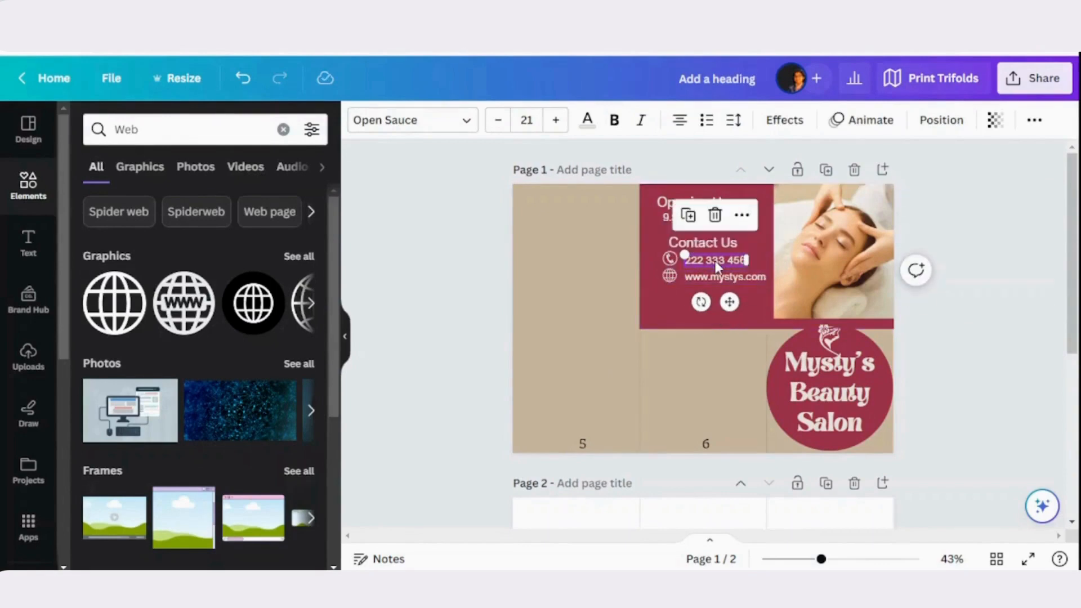
{"action": "left_click", "coordinate": [667, 259], "text": "shift"}
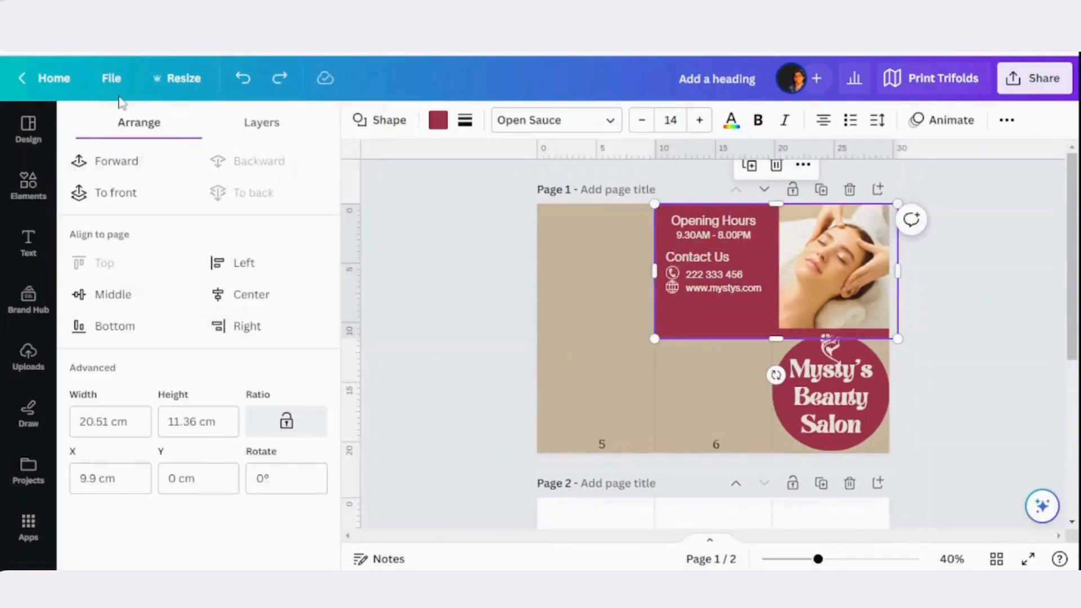
Show the page margins and add a vertical guide at about 11.3 cm in panel 6
{"action": "left_click", "coordinate": [120, 78]}
{"action": "mouse_move", "coordinate": [153, 279]}
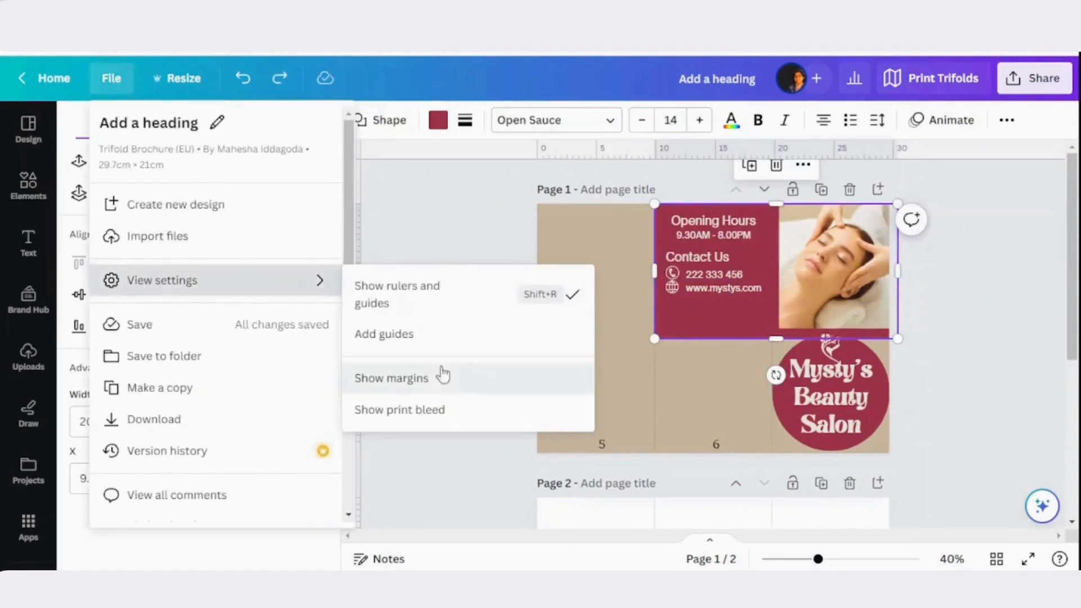
{"action": "left_click", "coordinate": [432, 382]}
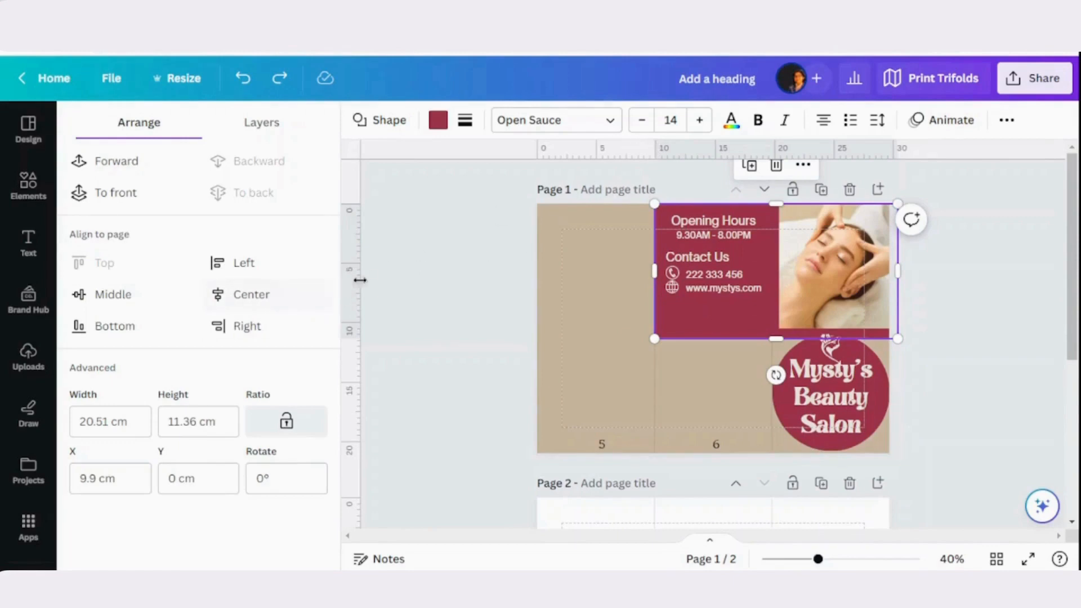
{"action": "left_click_drag", "start_coordinate": [624, 296], "coordinate": [671, 294]}
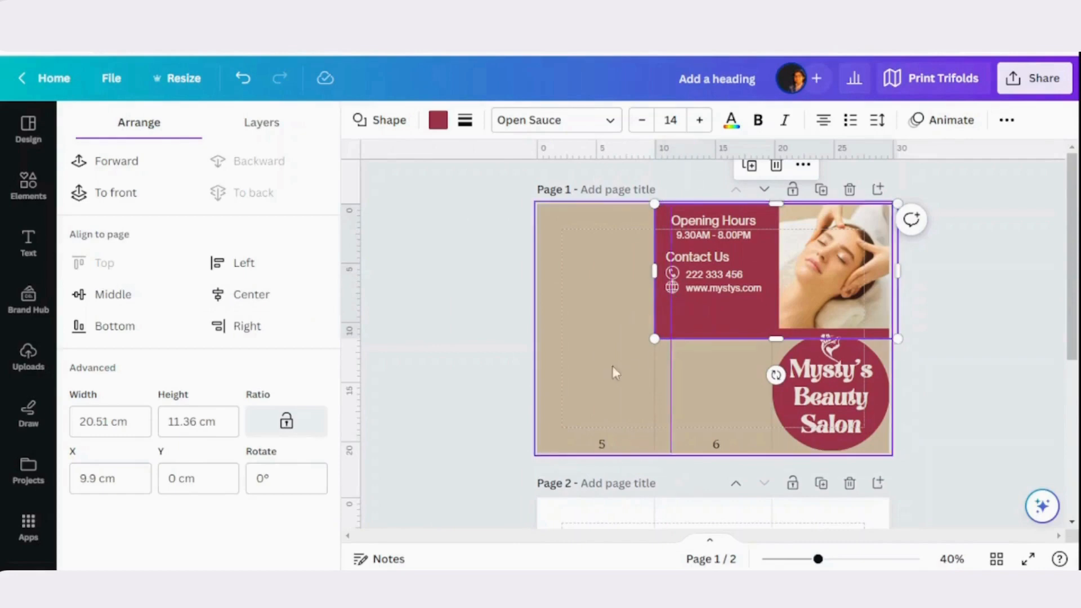
Move the Contact Us heading, both contact rows and their icons together so their left edge meets the vertical guide
{"action": "left_click", "coordinate": [679, 287]}
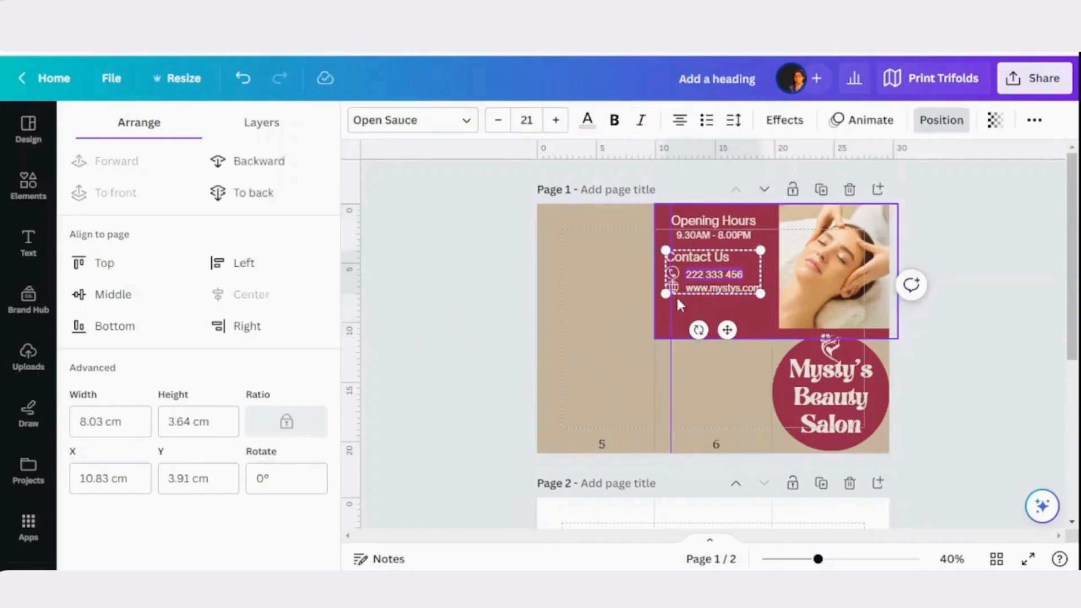
{"action": "left_click", "coordinate": [679, 301]}
{"action": "left_click", "coordinate": [700, 279]}
{"action": "mouse_move", "coordinate": [701, 278]}
{"action": "left_mouse_down"}
{"action": "mouse_move", "coordinate": [711, 276]}
{"action": "mouse_move", "coordinate": [702, 278]}
{"action": "left_mouse_up"}
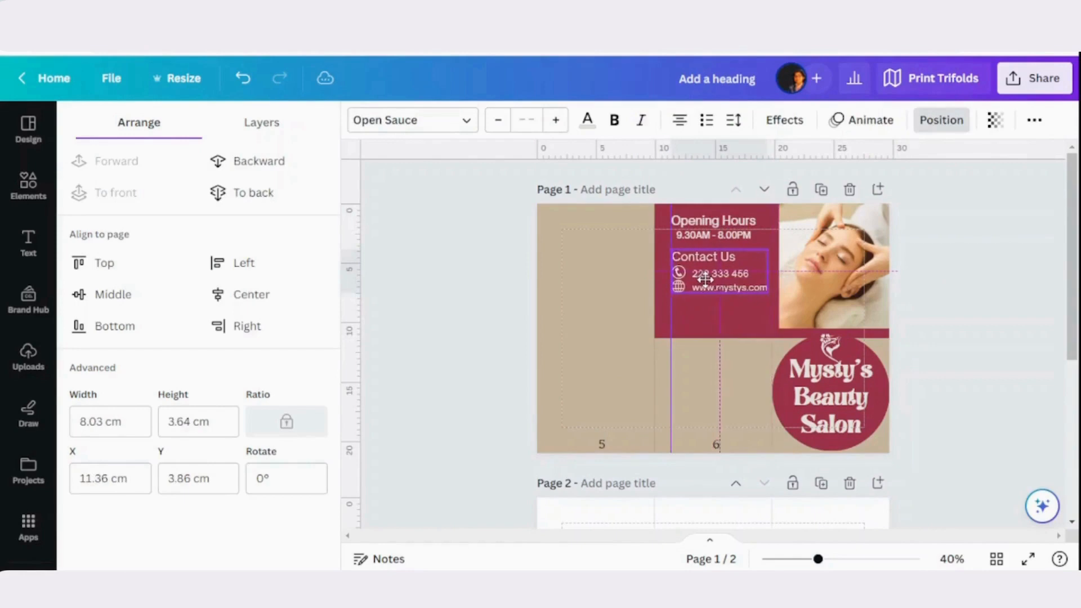
Place a copy of the opening-hours text below the website address and replace its wording with the heading "We are Here"
{"action": "left_click", "coordinate": [624, 208]}
{"action": "left_click", "coordinate": [687, 228]}
{"action": "left_click", "coordinate": [687, 175]}
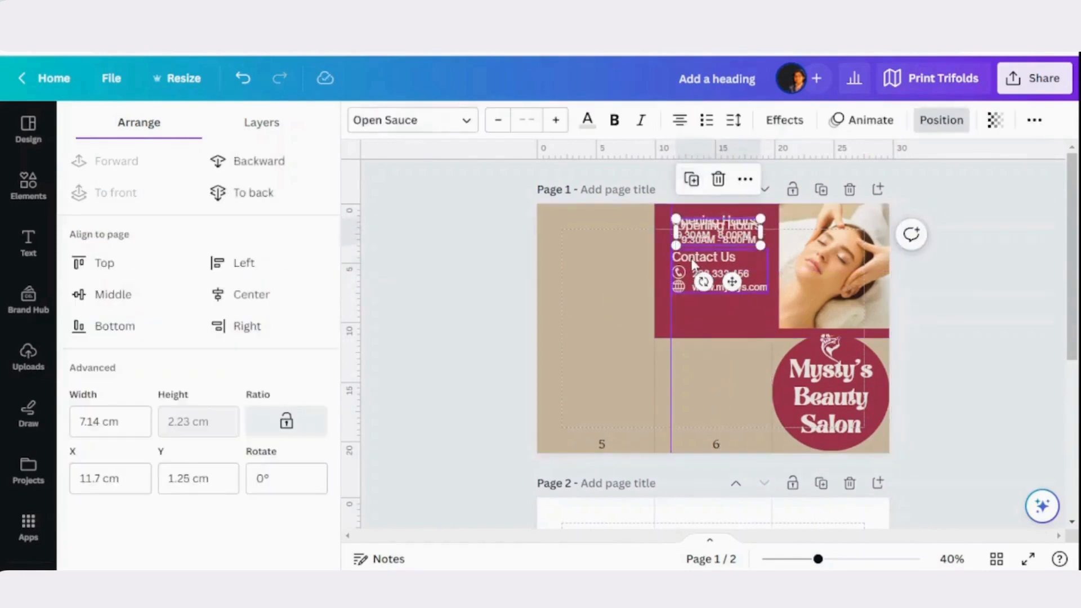
{"action": "left_click_drag", "start_coordinate": [699, 234], "coordinate": [695, 316]}
{"action": "double_click", "coordinate": [696, 315]}
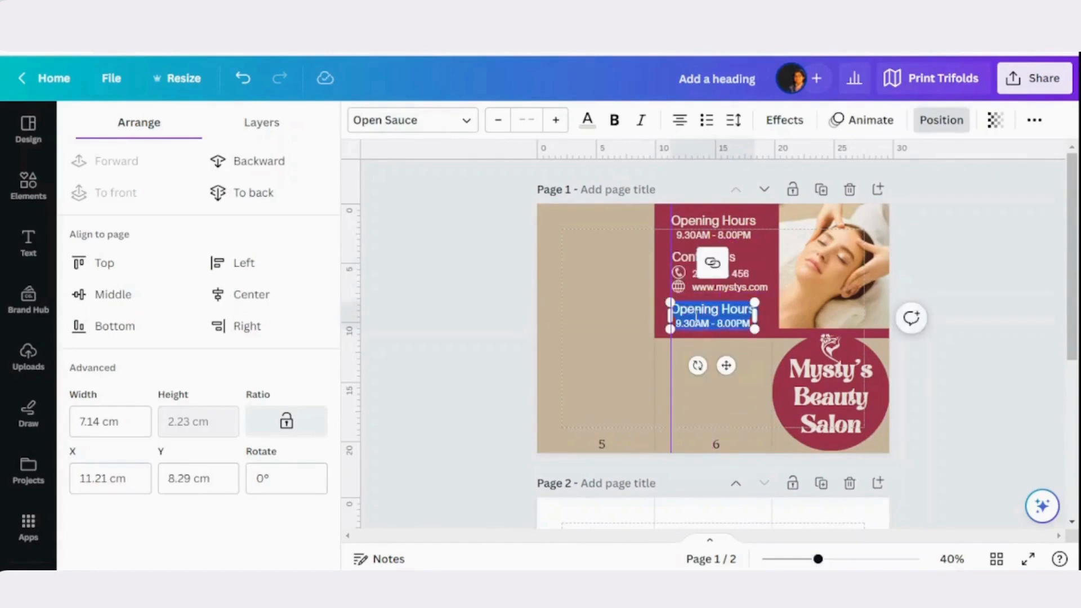
{"action": "type", "text": "We are Here"}
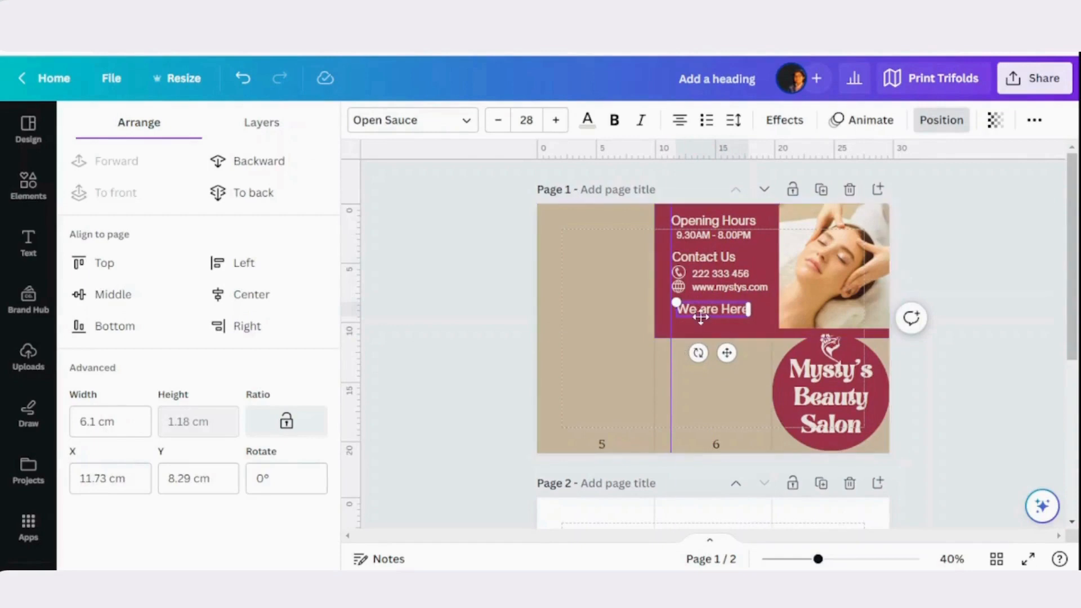
{"action": "left_click", "coordinate": [748, 332]}
Search elements for "Arrow" and add the thick white curved arrow pointing down to the page
{"action": "left_click", "coordinate": [22, 193]}
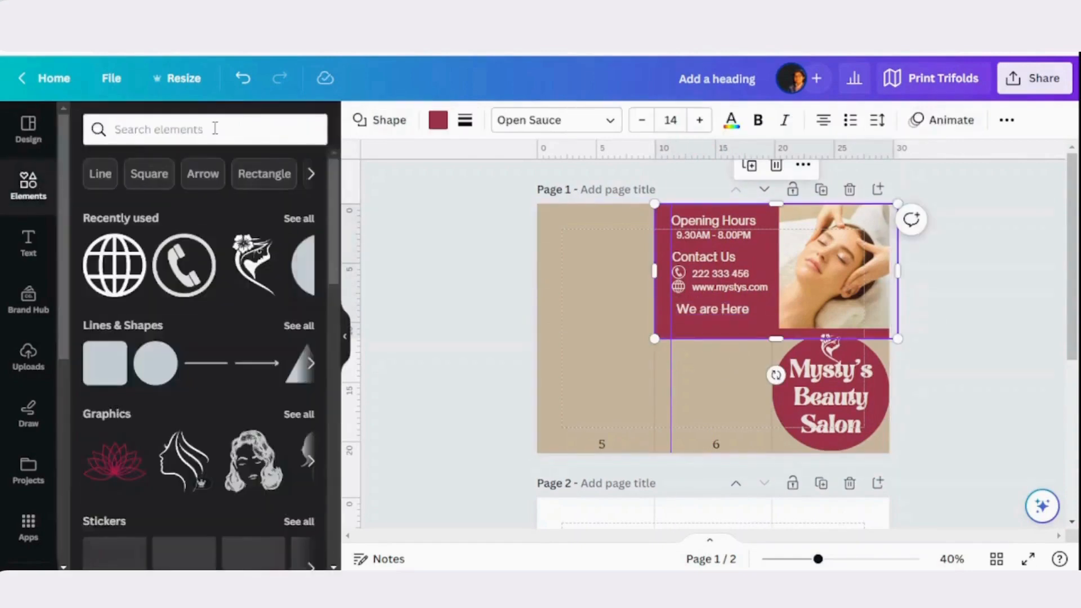
{"action": "left_click", "coordinate": [214, 128]}
{"action": "type", "text": "Arrow"}
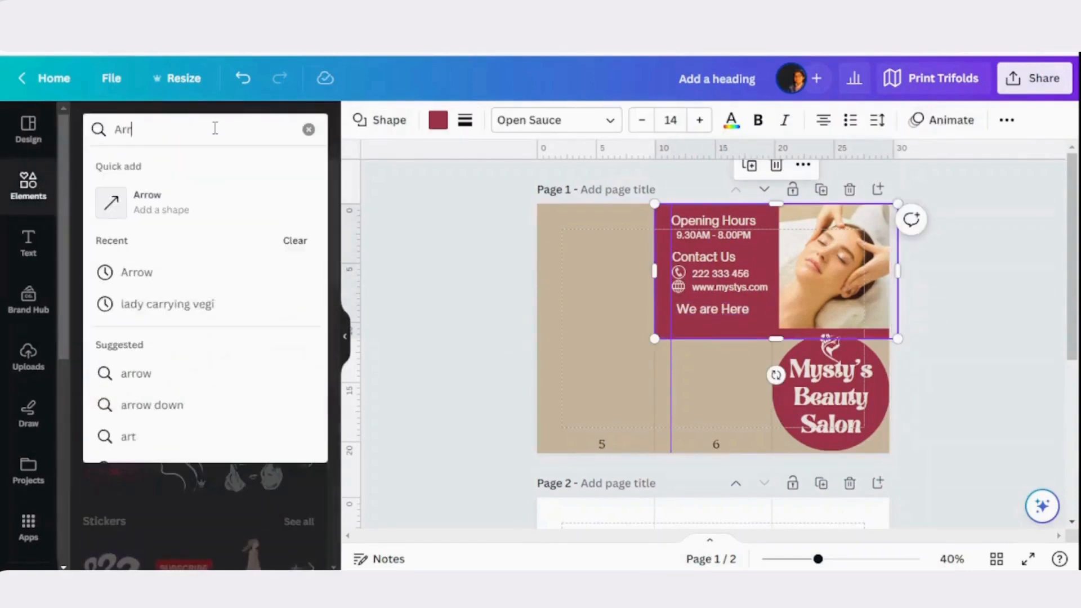
{"action": "key", "text": "Return"}
{"action": "left_click", "coordinate": [253, 391]}
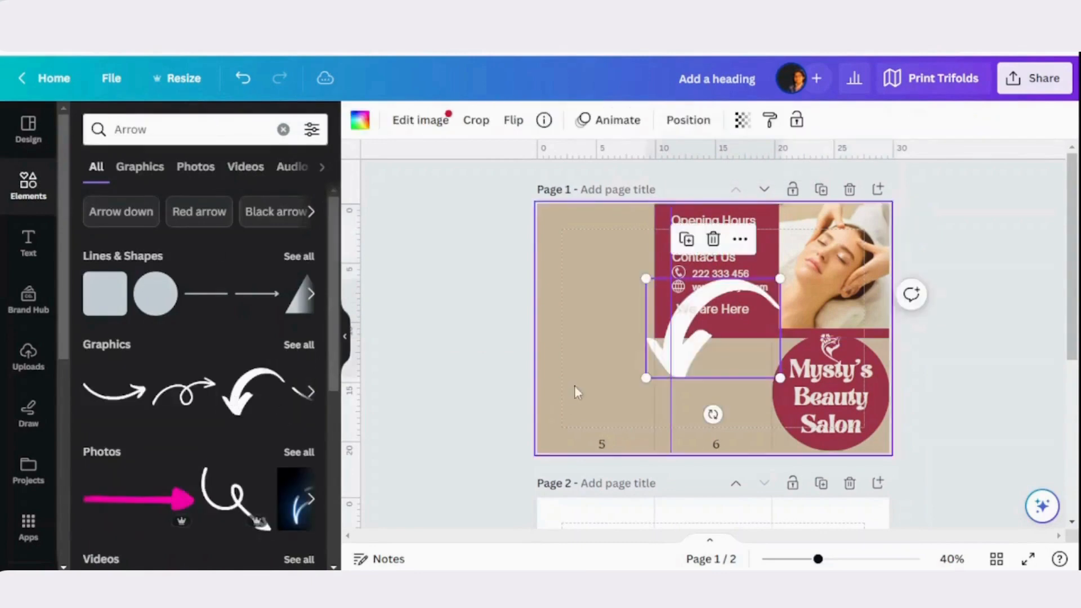
Shrink the curved arrow and place it just below the "We are Here" heading, pointing down into the lower part of panel 6
{"action": "left_click", "coordinate": [642, 379]}
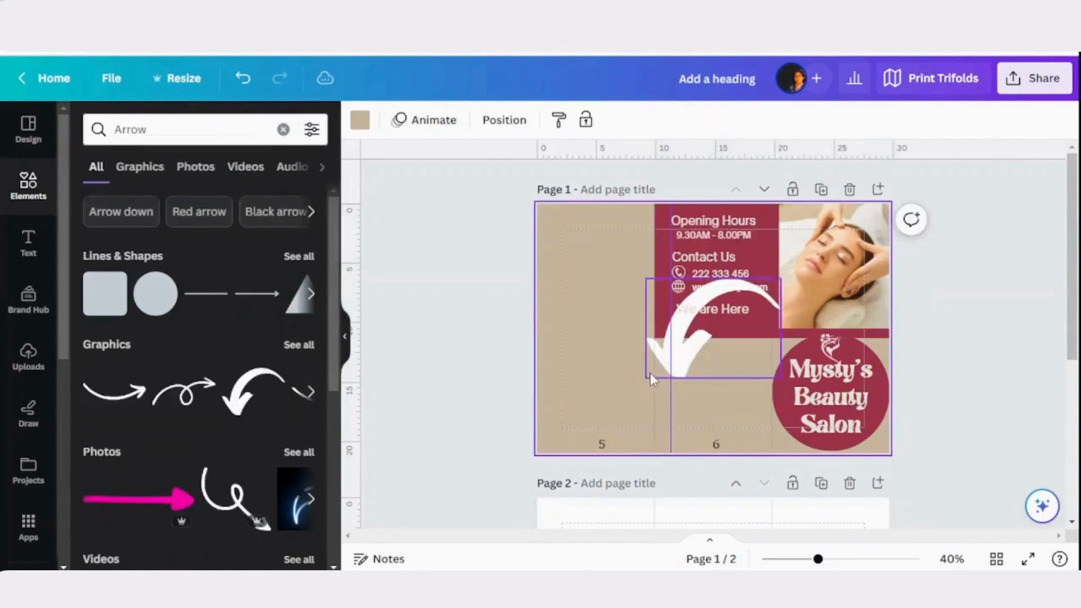
{"action": "left_click", "coordinate": [651, 373]}
{"action": "left_click_drag", "start_coordinate": [640, 375], "coordinate": [714, 333]}
{"action": "left_click", "coordinate": [752, 309]}
{"action": "left_click", "coordinate": [763, 305]}
{"action": "left_click", "coordinate": [705, 397]}
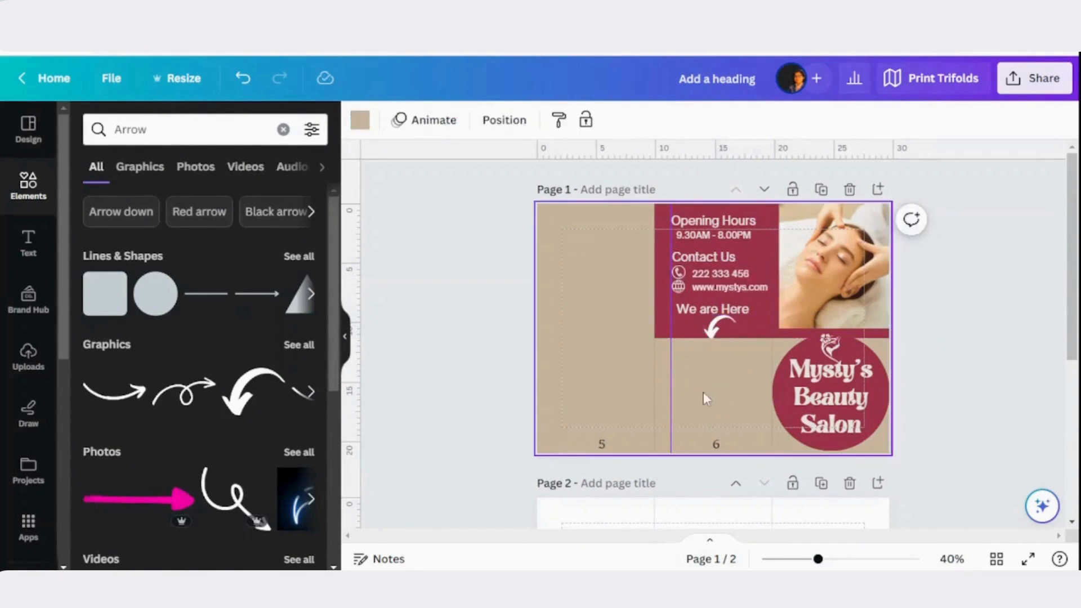
Search elements for "Google map" and open the Google Maps app
{"action": "left_click", "coordinate": [161, 136]}
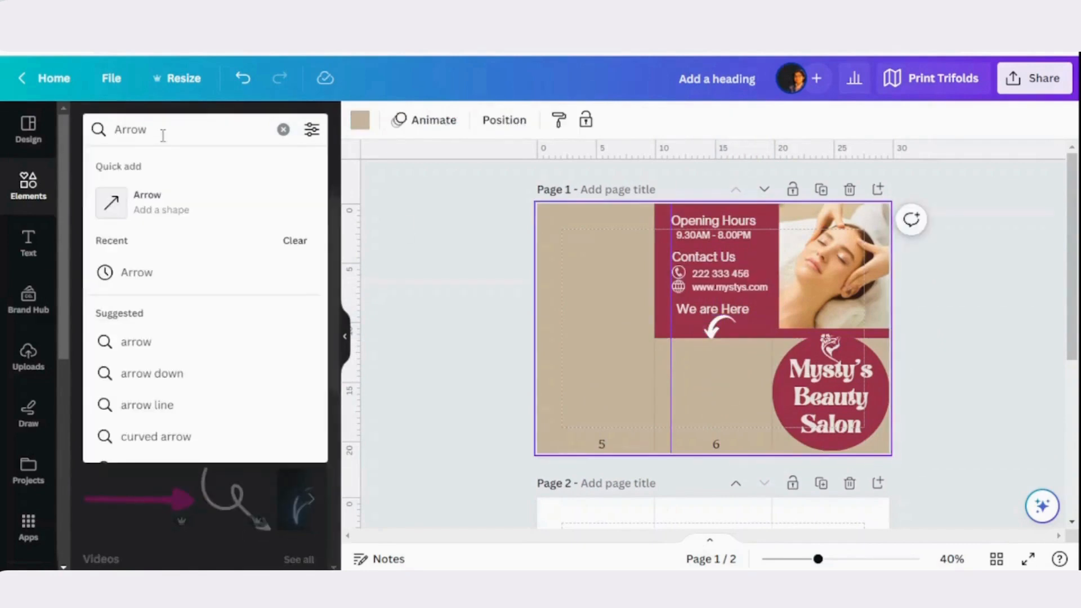
{"action": "key", "text": "BackSpace"}
{"action": "key", "text": "BackSpace"}
{"action": "key", "text": "BackSpace"}
{"action": "type", "text": "Goo"}
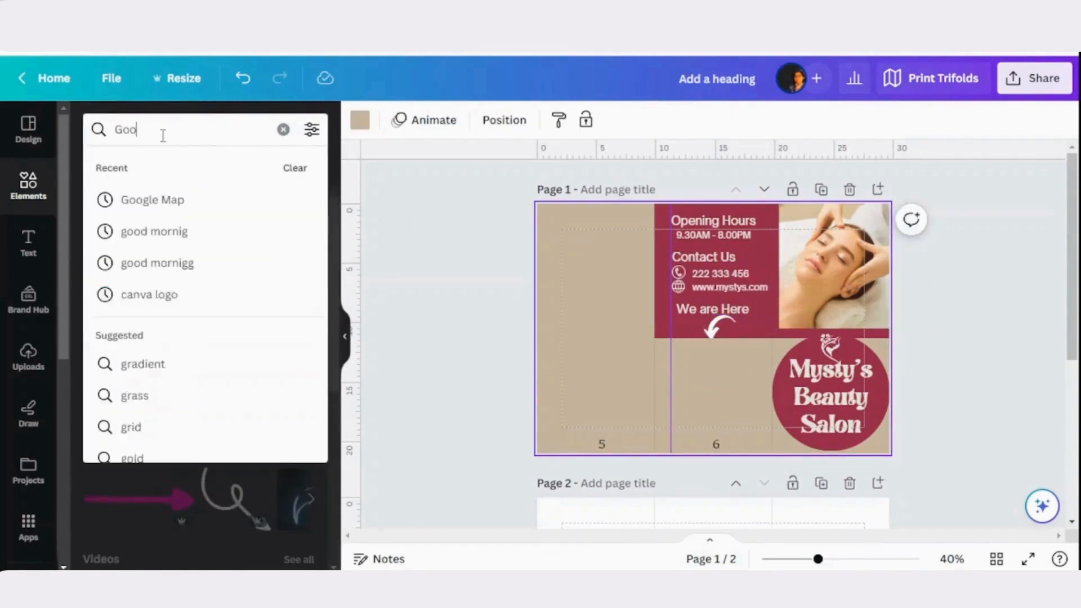
{"action": "type", "text": "gle map"}
{"action": "key", "text": "Return"}
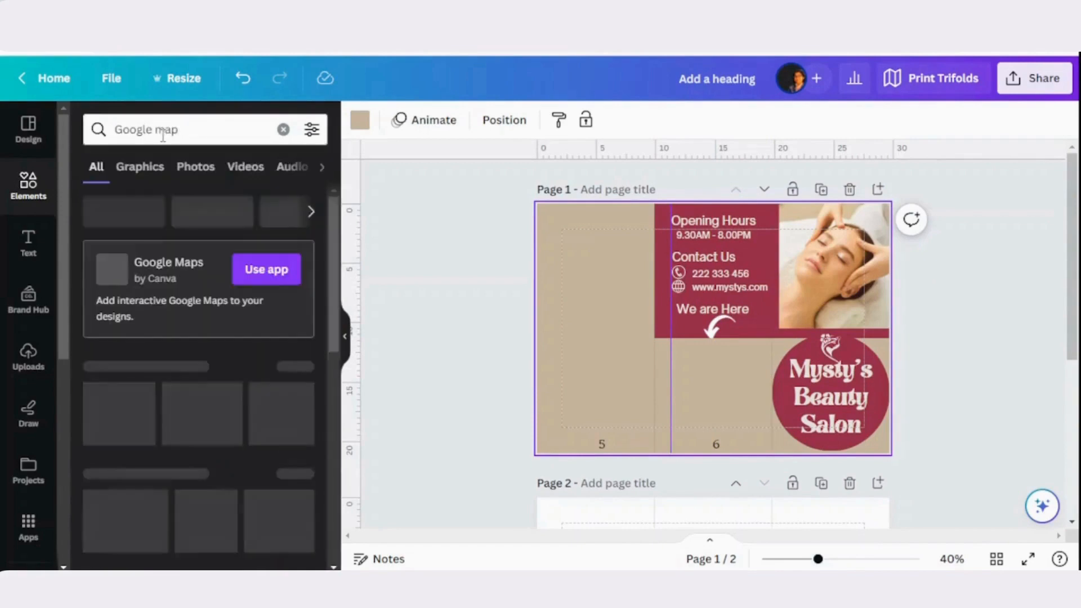
{"action": "left_click", "coordinate": [253, 271]}
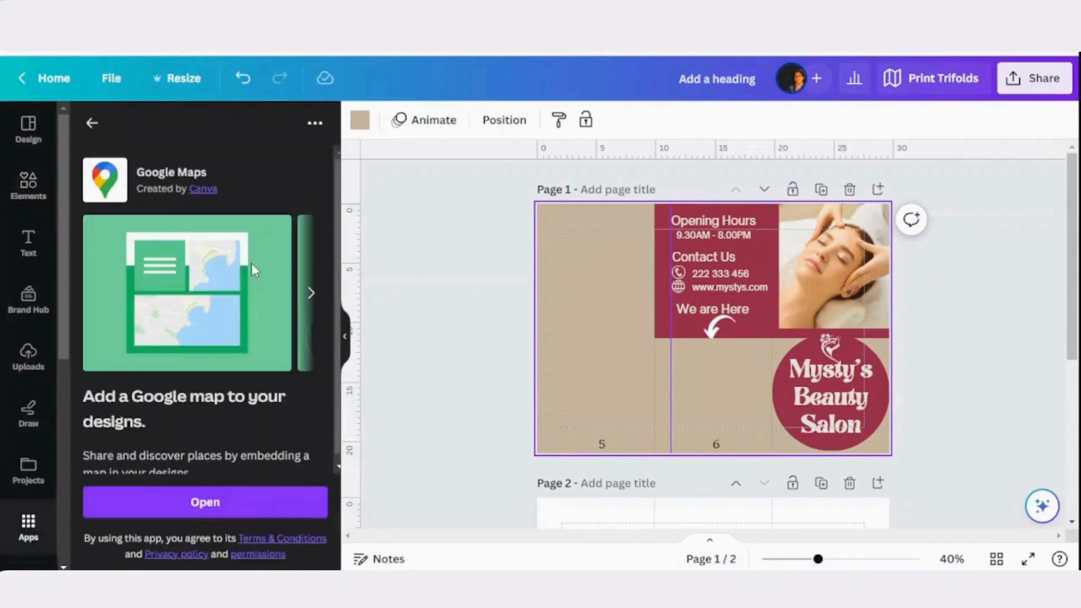
{"action": "scroll", "coordinate": [205, 394], "scroll_direction": "down", "scroll_amount": 1}
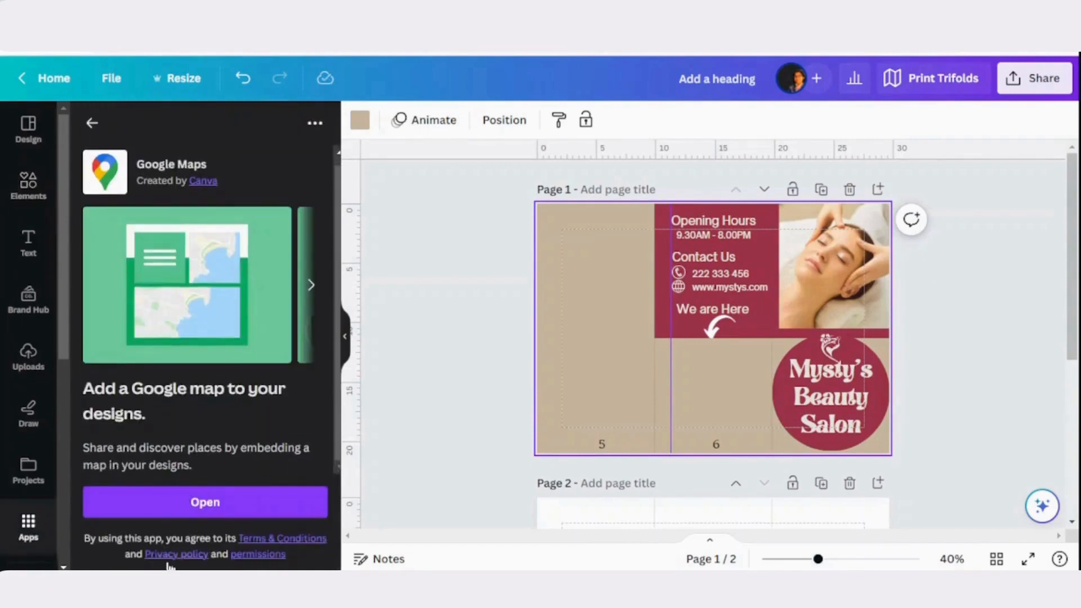
{"action": "left_click", "coordinate": [181, 502]}
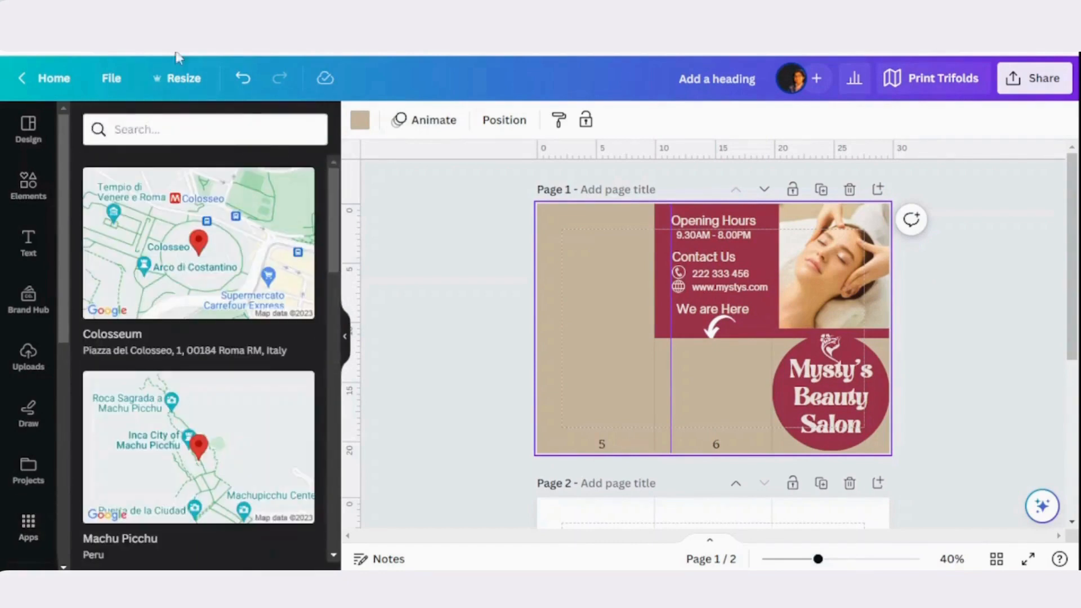
Add the Colosseum map, shrink it to fit between the guide and the logo circle, and place it under the arrow on panel 6
{"action": "left_click", "coordinate": [149, 237]}
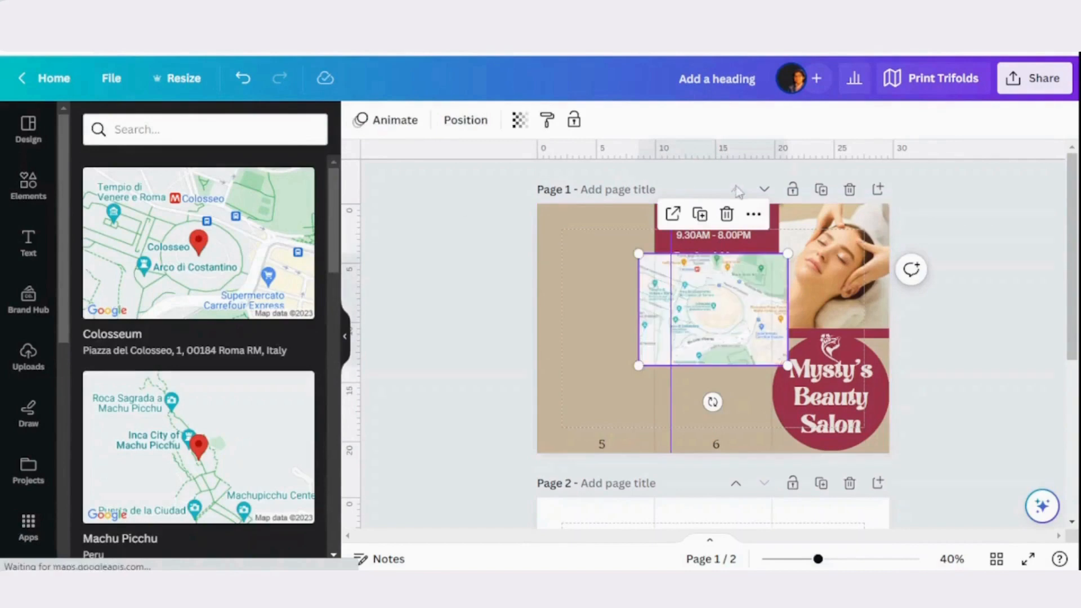
{"action": "left_click_drag", "start_coordinate": [693, 308], "coordinate": [700, 395]}
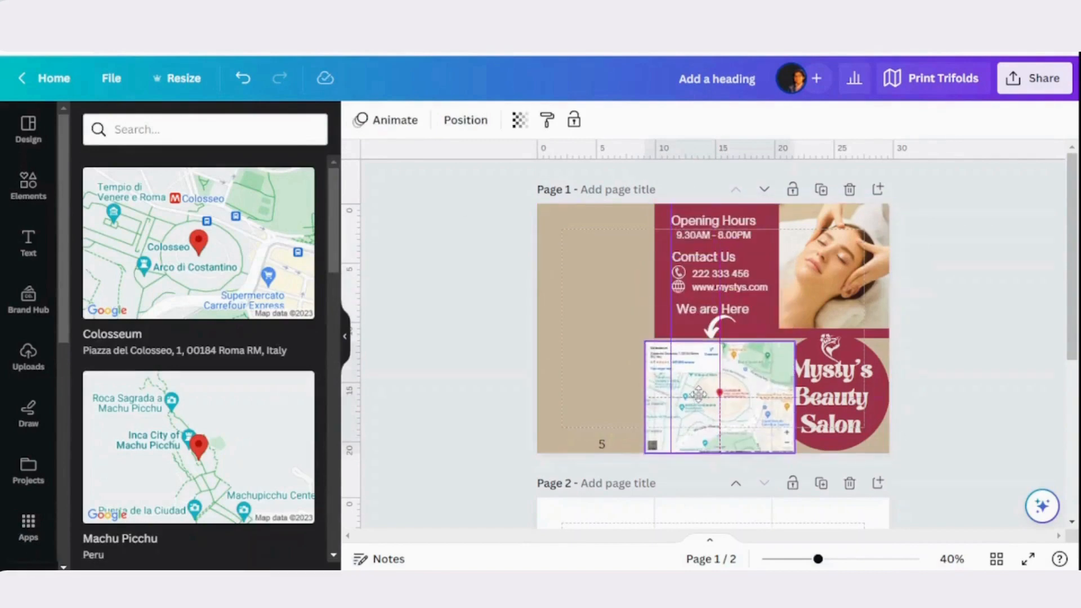
{"action": "left_click_drag", "start_coordinate": [644, 447], "coordinate": [668, 437]}
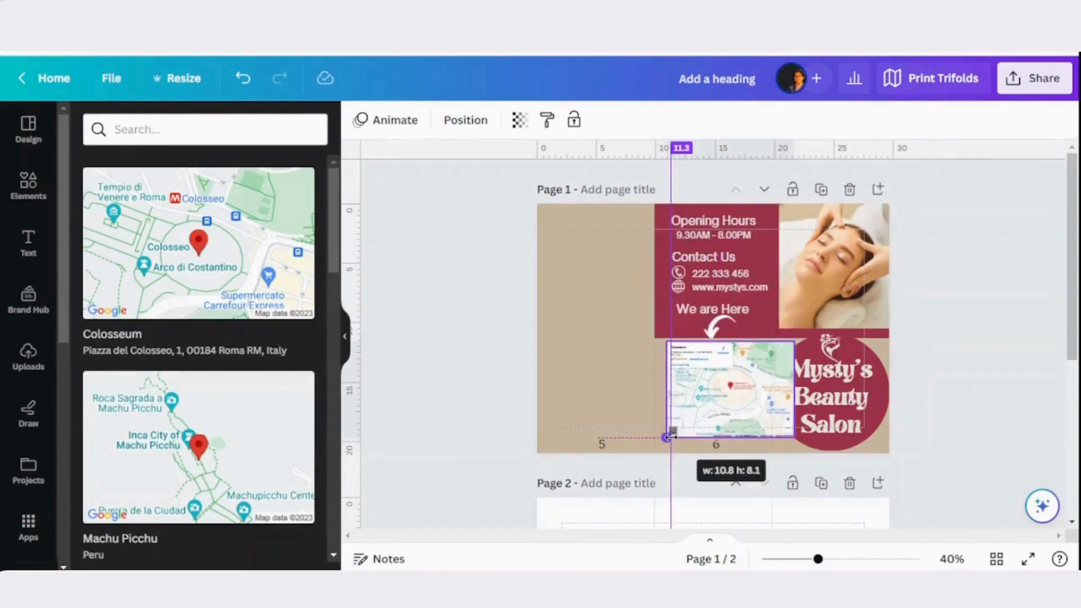
{"action": "left_click_drag", "start_coordinate": [793, 341], "coordinate": [772, 358]}
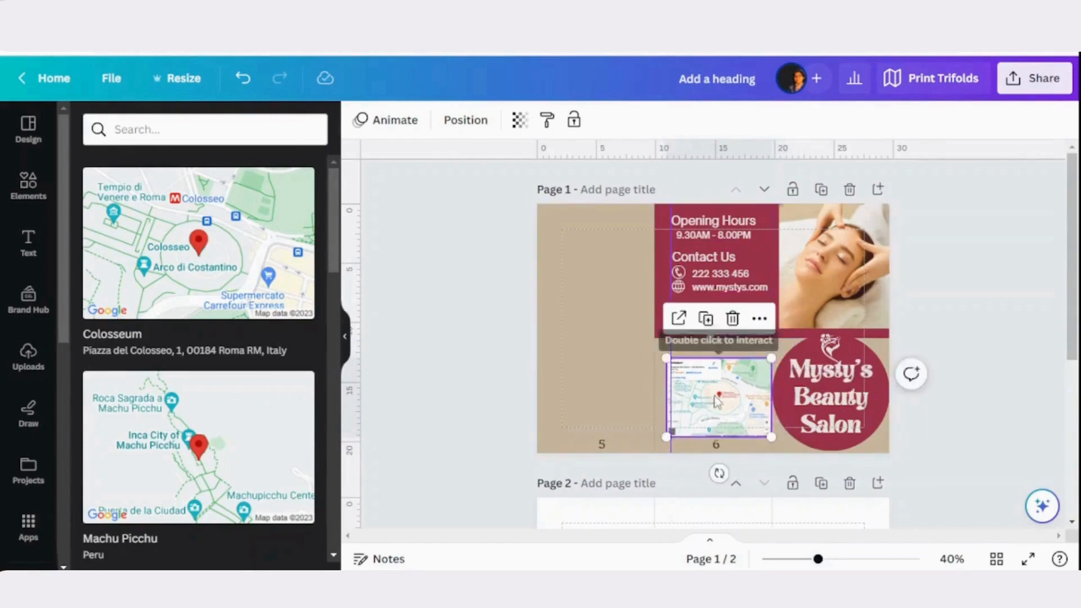
{"action": "left_click_drag", "start_coordinate": [714, 395], "coordinate": [711, 386]}
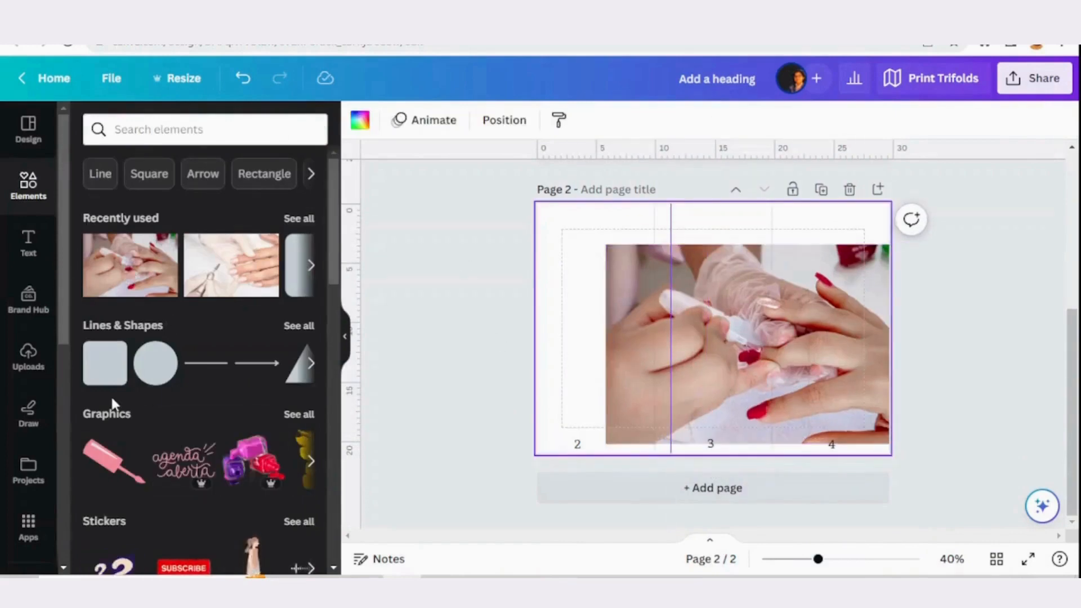
Add the wide rounded rectangle frame to page 2 and place the manicure photo in it at the page's upper-left corner
{"action": "scroll", "coordinate": [160, 326], "scroll_direction": "down", "scroll_amount": 3}
{"action": "scroll", "coordinate": [160, 326], "scroll_direction": "down", "scroll_amount": 12}
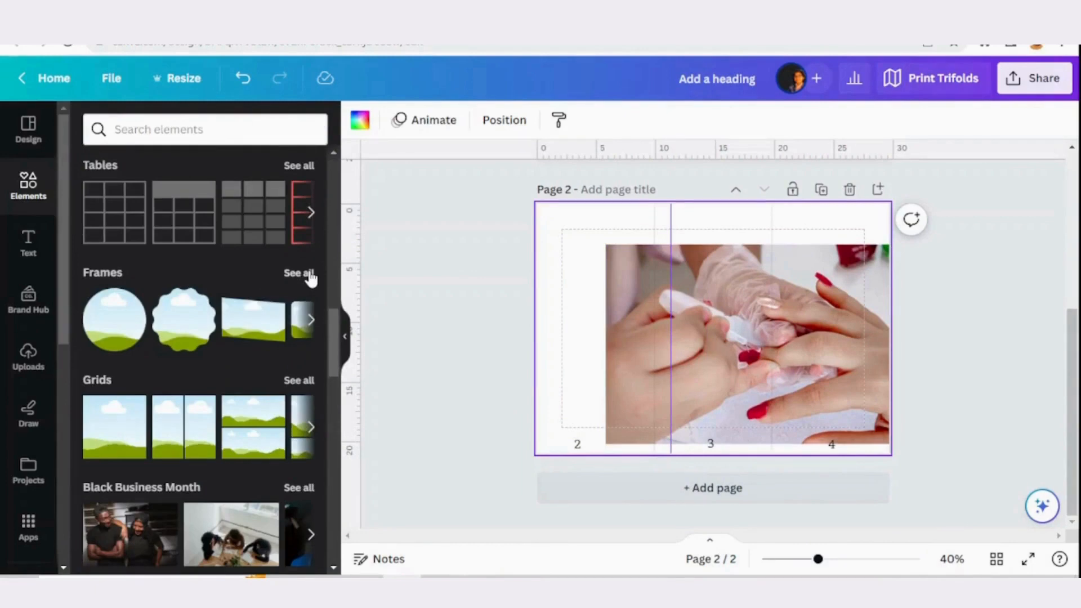
{"action": "left_click", "coordinate": [299, 273]}
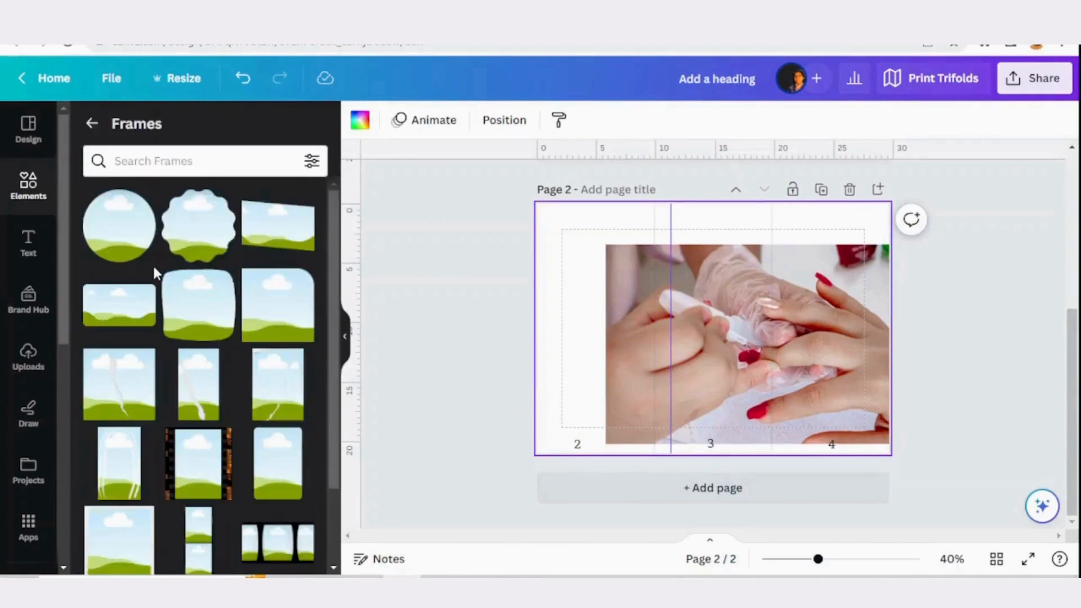
{"action": "left_click", "coordinate": [141, 302]}
{"action": "left_click_drag", "start_coordinate": [850, 292], "coordinate": [651, 257]}
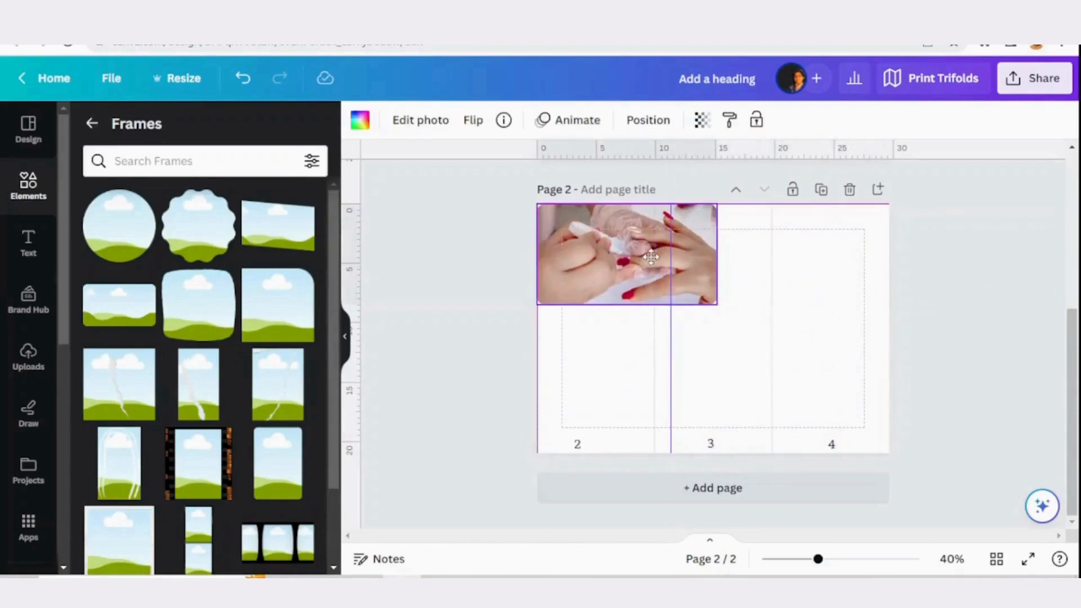
Add a rounded square shape to page 2 and fill it with the brand kit's burgundy
{"action": "left_click", "coordinate": [92, 124]}
{"action": "left_click", "coordinate": [105, 362]}
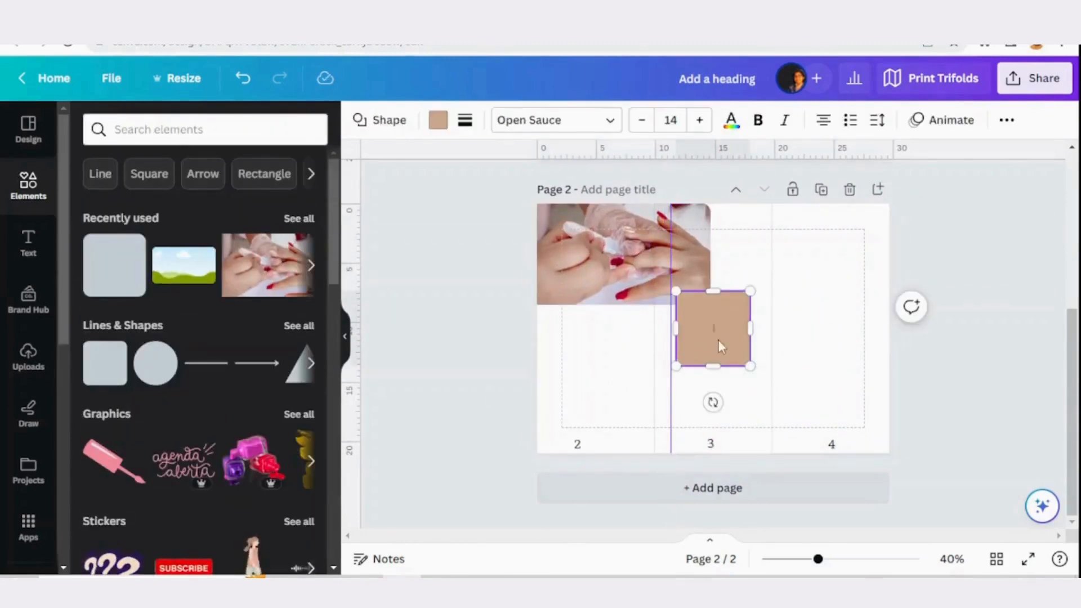
{"action": "left_click", "coordinate": [438, 120]}
{"action": "left_click", "coordinate": [305, 376]}
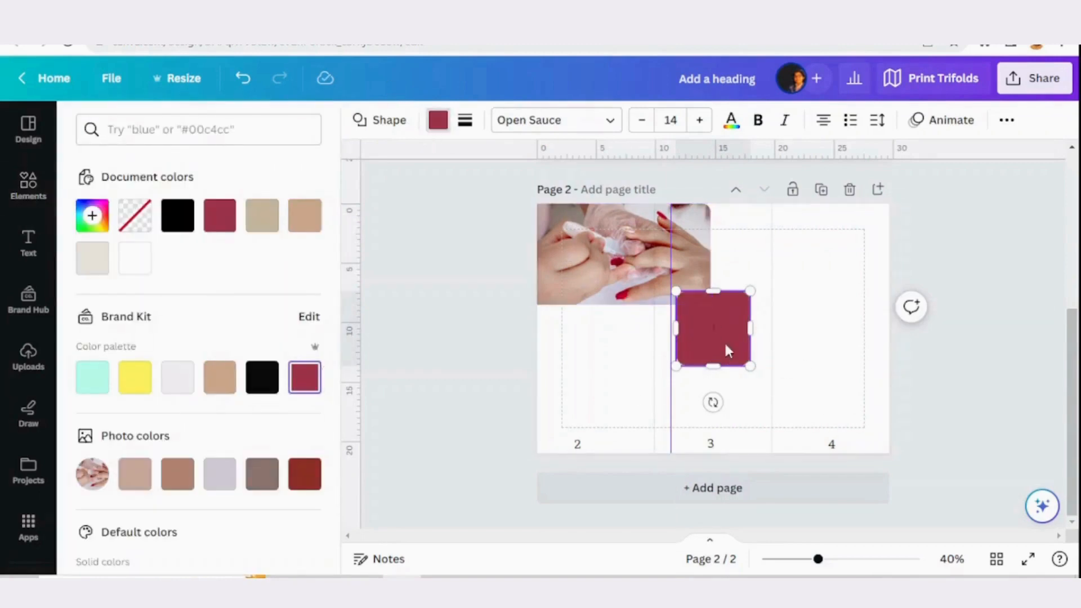
Stretch the burgundy shape over the manicure photo to about 16.4 × 10.1 cm and send it behind the photo
{"action": "left_click_drag", "start_coordinate": [726, 350], "coordinate": [725, 242]}
{"action": "left_click_drag", "start_coordinate": [636, 278], "coordinate": [634, 323]}
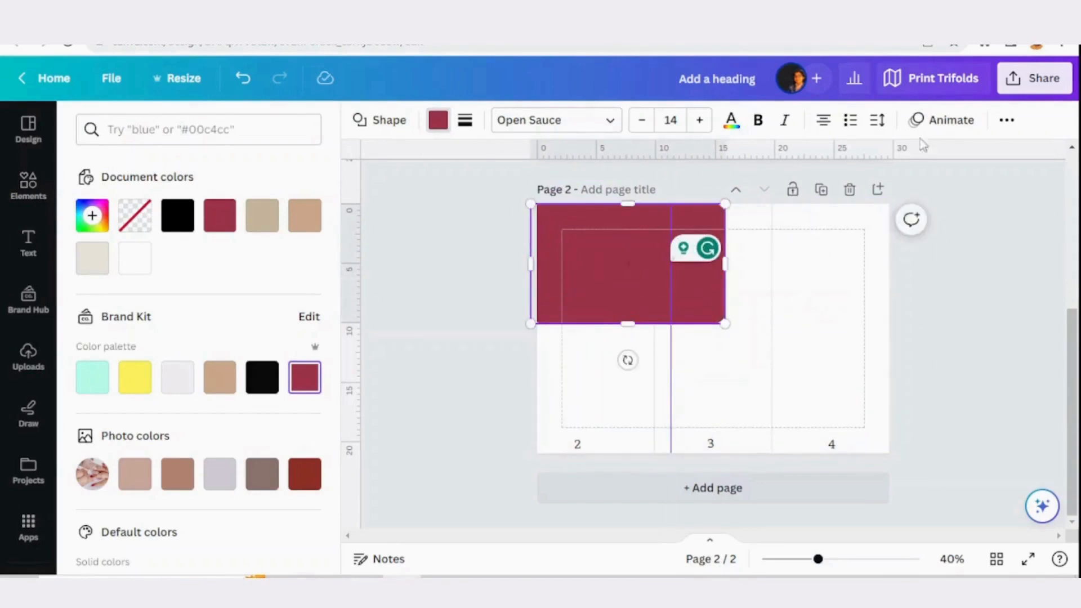
{"action": "left_click", "coordinate": [1007, 120]}
{"action": "left_click", "coordinate": [888, 157]}
{"action": "left_click", "coordinate": [247, 161]}
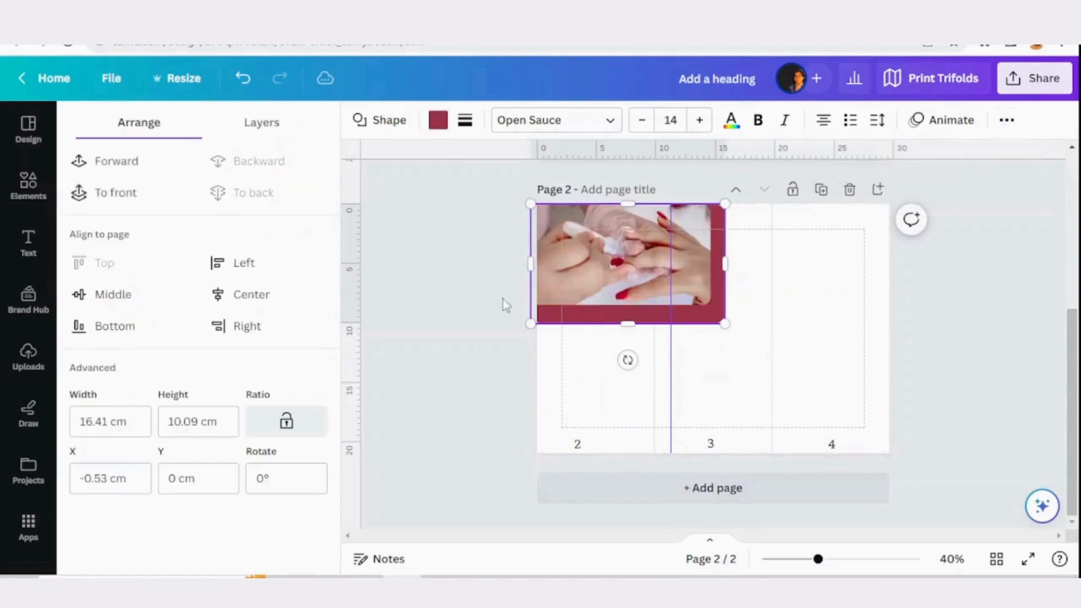
Widen the burgundy shape to the fold between panels 3 and 4 and enlarge the photo, leaving a burgundy border along its right and lower edges
{"action": "left_click", "coordinate": [701, 265]}
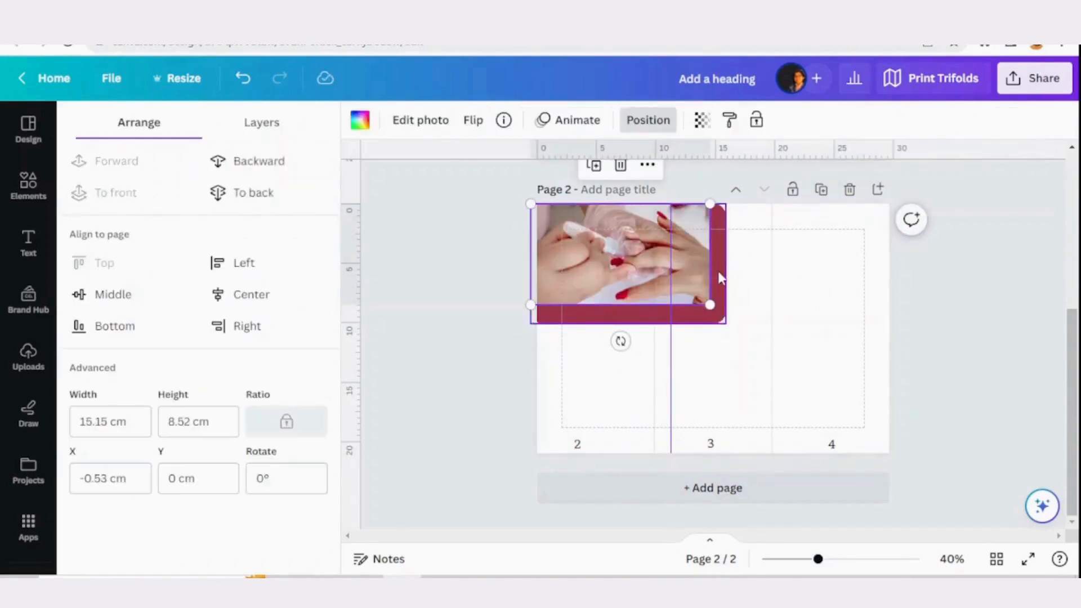
{"action": "left_click", "coordinate": [721, 277]}
{"action": "left_click_drag", "start_coordinate": [725, 263], "coordinate": [776, 250]}
{"action": "left_click", "coordinate": [708, 294]}
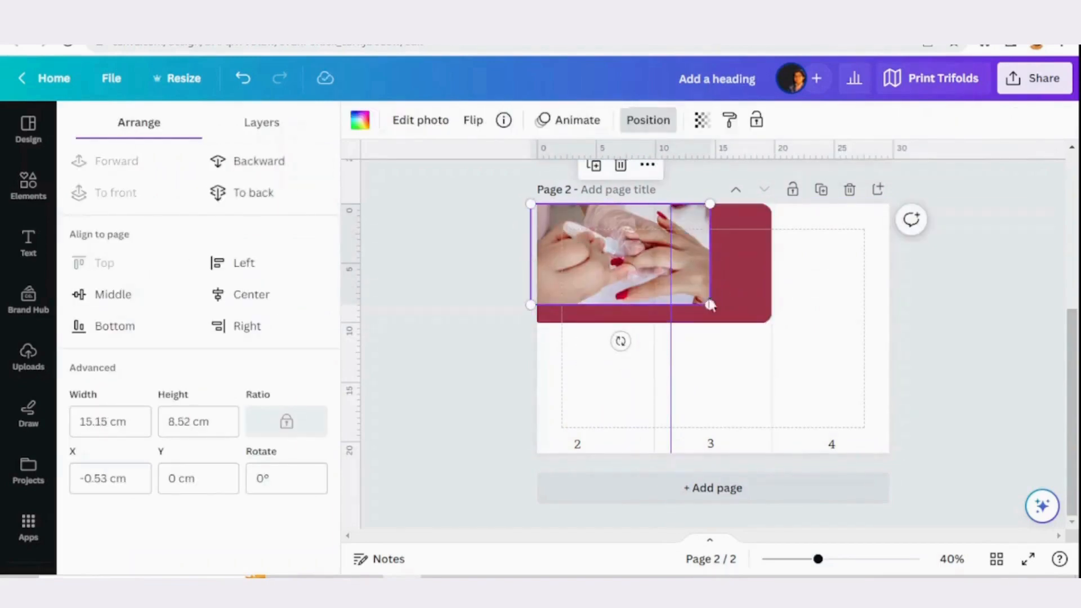
{"action": "left_click_drag", "start_coordinate": [710, 304], "coordinate": [754, 349]}
{"action": "left_click", "coordinate": [768, 307]}
{"action": "left_click_drag", "start_coordinate": [636, 357], "coordinate": [650, 352]}
{"action": "left_click", "coordinate": [826, 351]}
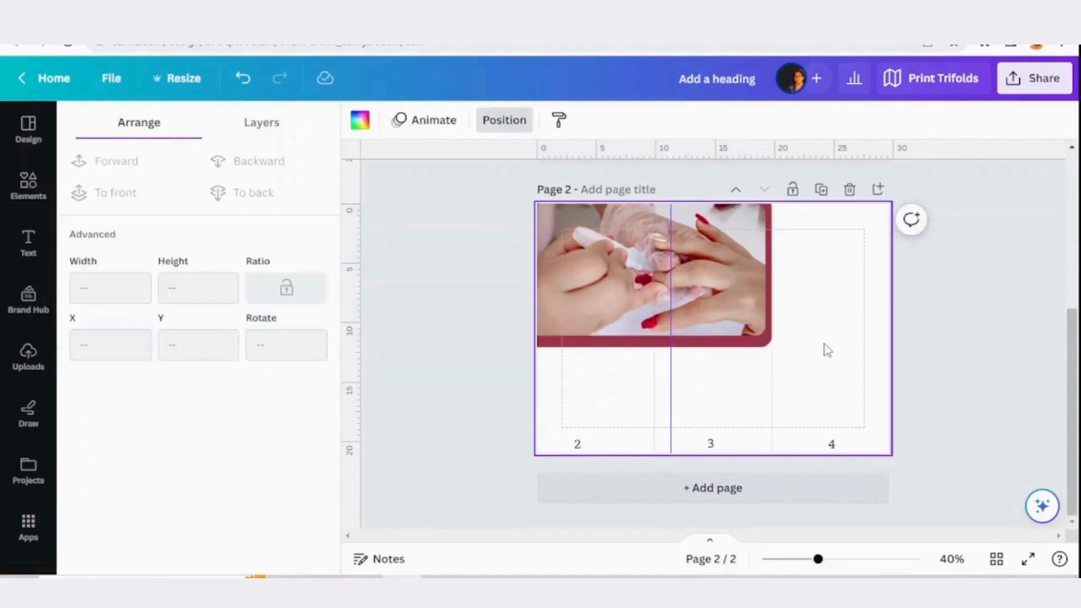
Duplicate the "Why Us?" heading from page 1 and place the copy below the photo on panel 2
{"action": "scroll", "coordinate": [825, 326], "scroll_direction": "up", "scroll_amount": 5}
{"action": "left_click", "coordinate": [602, 225]}
{"action": "key", "text": "ctrl+d"}
{"action": "left_click_drag", "start_coordinate": [608, 227], "coordinate": [816, 508]}
{"action": "scroll", "coordinate": [824, 479], "scroll_direction": "down", "scroll_amount": 5}
{"action": "left_click_drag", "start_coordinate": [801, 213], "coordinate": [576, 387]}
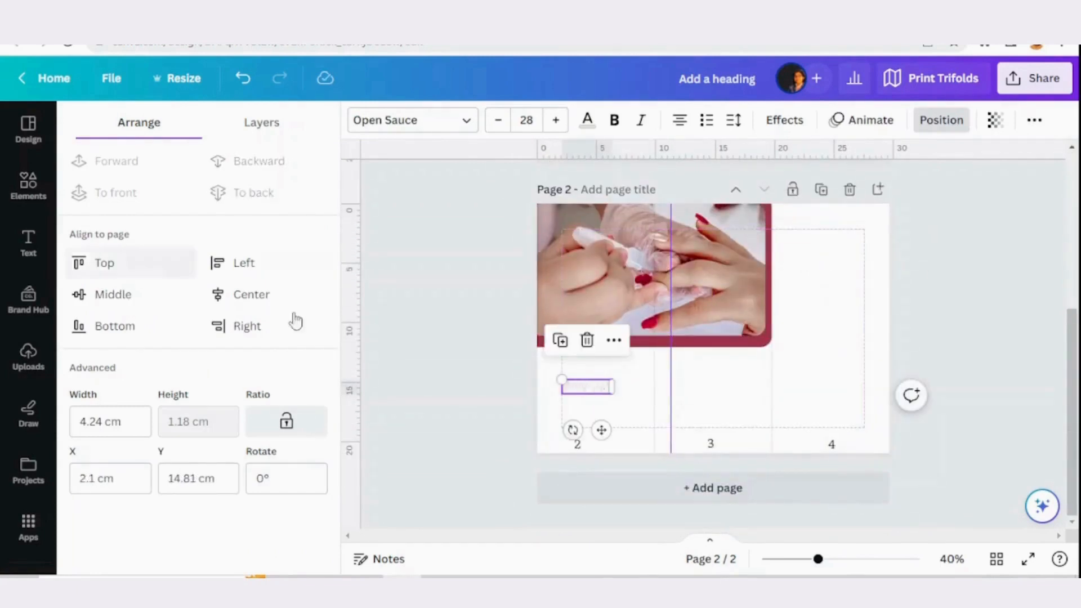
Duplicate the burgundy shape, shrink it to a near-square box, and place it behind the "Why Us?" text on panel 2, overlapping the photo's lower edge
{"action": "left_click", "coordinate": [642, 275]}
{"action": "key", "text": "ctrl+d"}
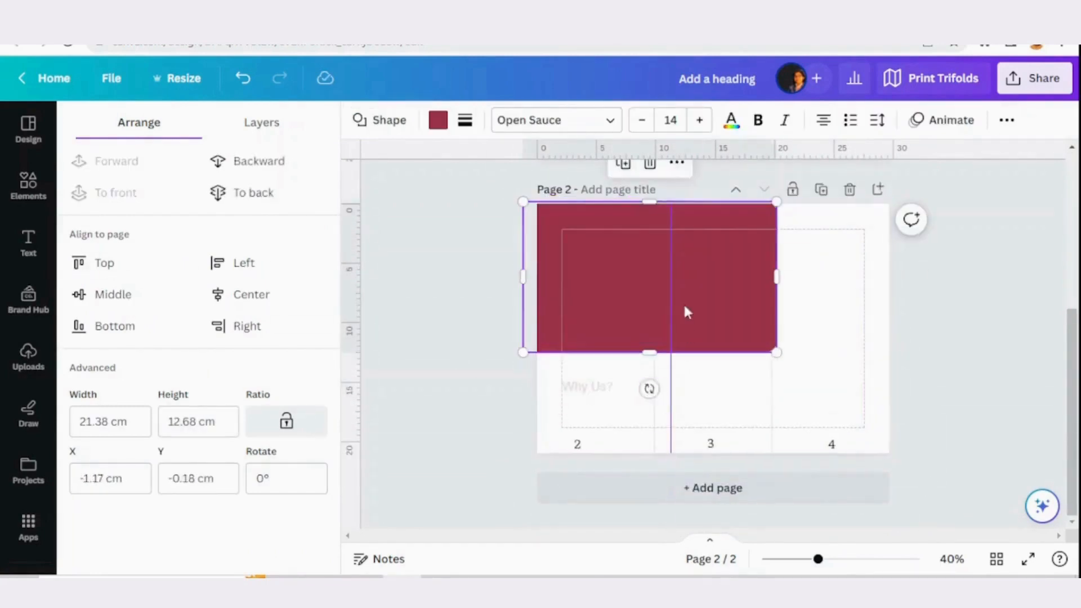
{"action": "left_click_drag", "start_coordinate": [682, 302], "coordinate": [745, 366]}
{"action": "left_click_drag", "start_coordinate": [833, 270], "coordinate": [678, 328]}
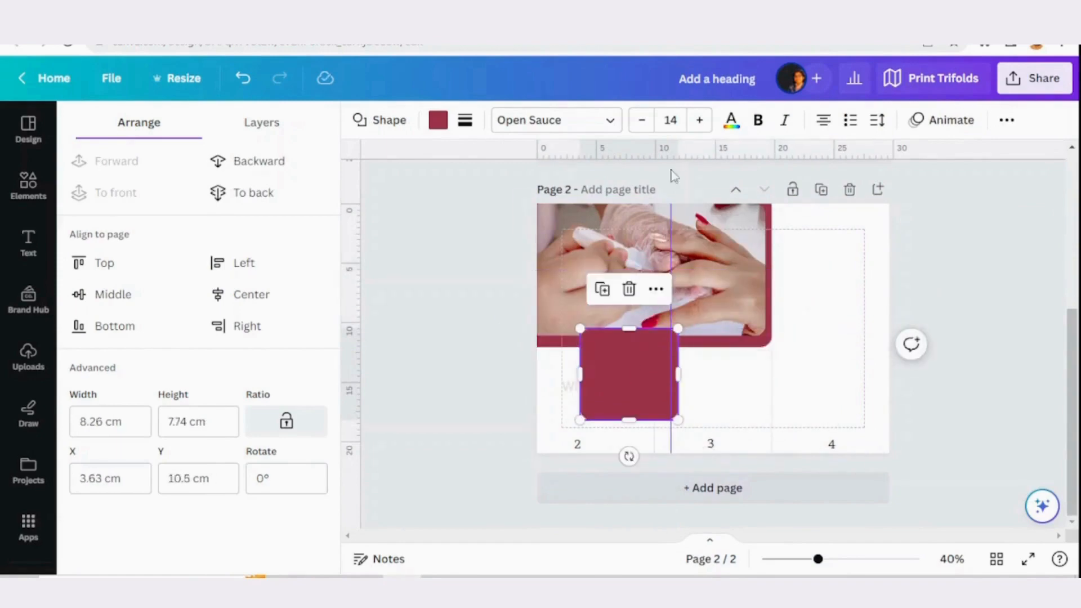
{"action": "left_click", "coordinate": [269, 164]}
{"action": "left_click_drag", "start_coordinate": [625, 361], "coordinate": [589, 372]}
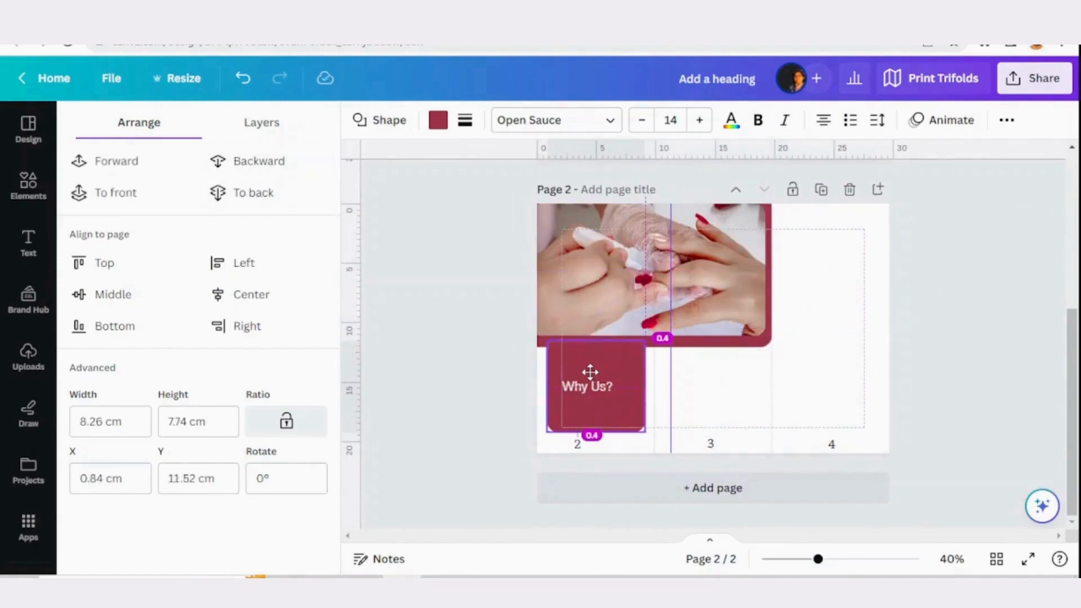
{"action": "left_click_drag", "start_coordinate": [645, 433], "coordinate": [645, 445]}
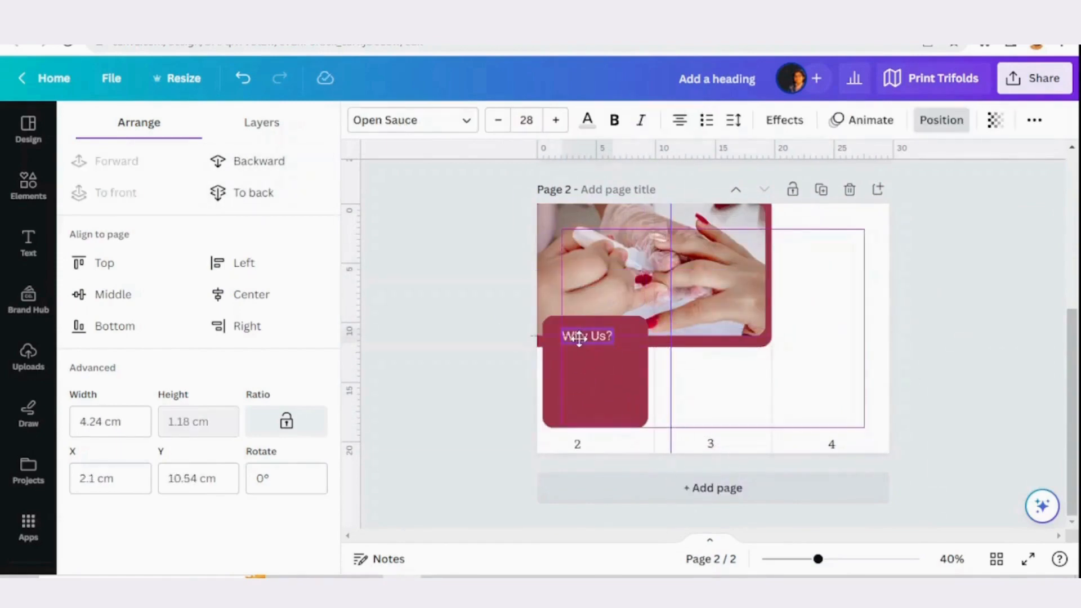
Place two copies of the "Why Us?" text in the burgundy box and change the upper one to "Available Services"
{"action": "left_click_drag", "start_coordinate": [578, 339], "coordinate": [581, 354]}
{"action": "left_click", "coordinate": [585, 340]}
{"action": "left_click", "coordinate": [586, 359]}
{"action": "left_click", "coordinate": [583, 337]}
{"action": "left_click", "coordinate": [568, 291]}
{"action": "double_click", "coordinate": [589, 334]}
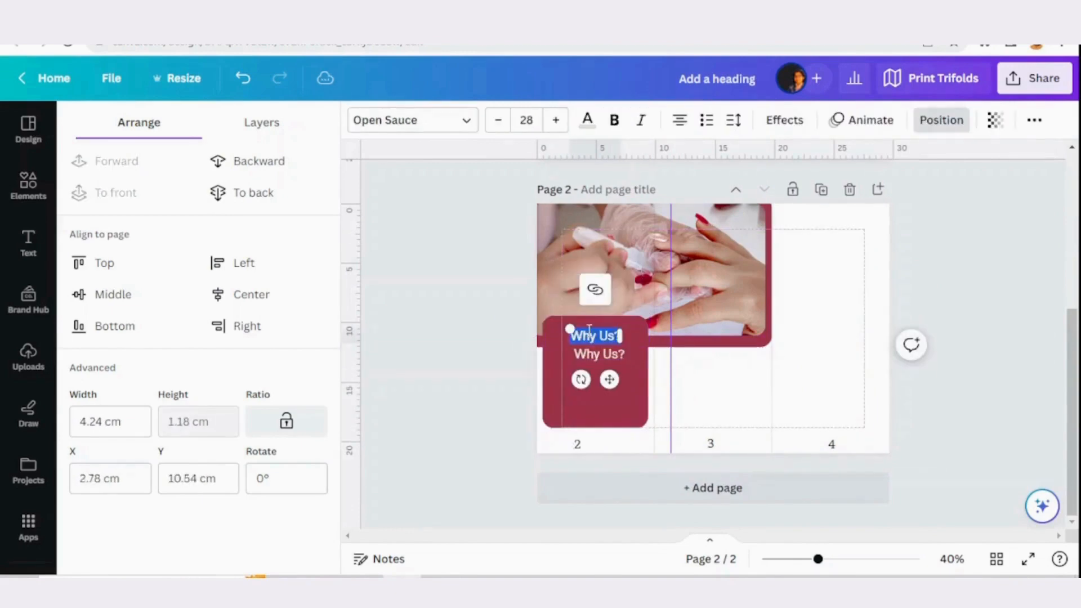
{"action": "type", "text": "Available Services"}
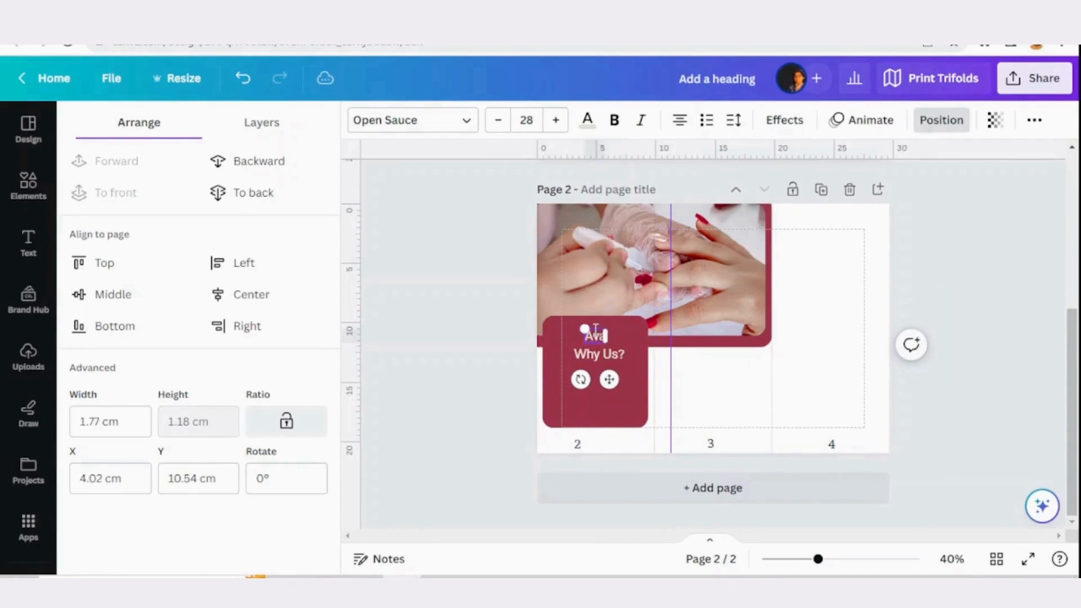
Replace the remaining "Why Us?" text with a four-line list: Manicure, Pedicure, Nail Care, Skin Care
{"action": "double_click", "coordinate": [591, 354]}
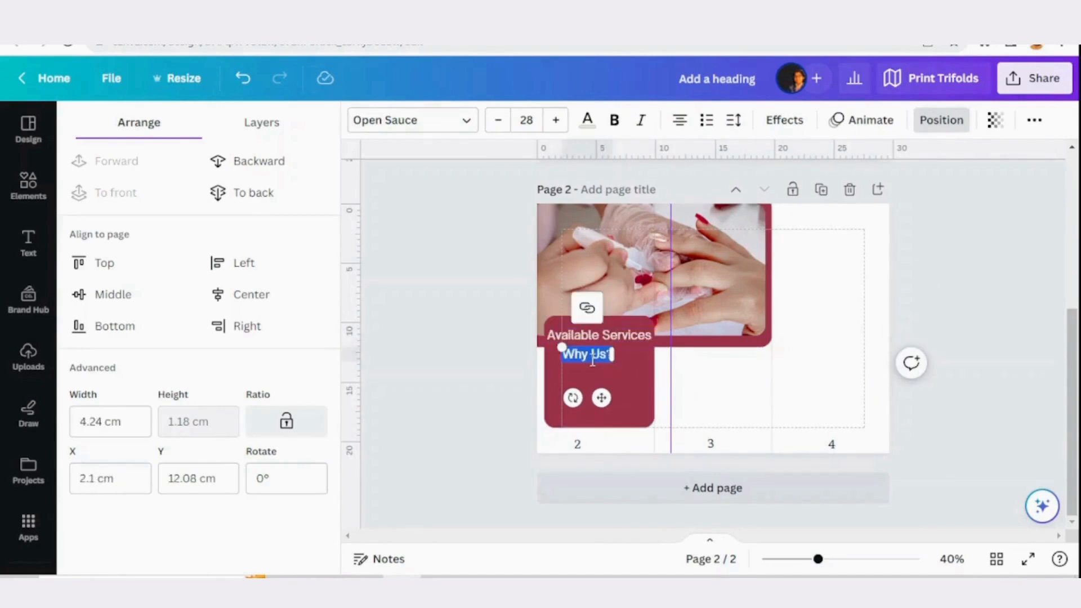
{"action": "type", "text": "Manicure"}
{"action": "key", "text": "Return"}
{"action": "type", "text": "Pedicure "}
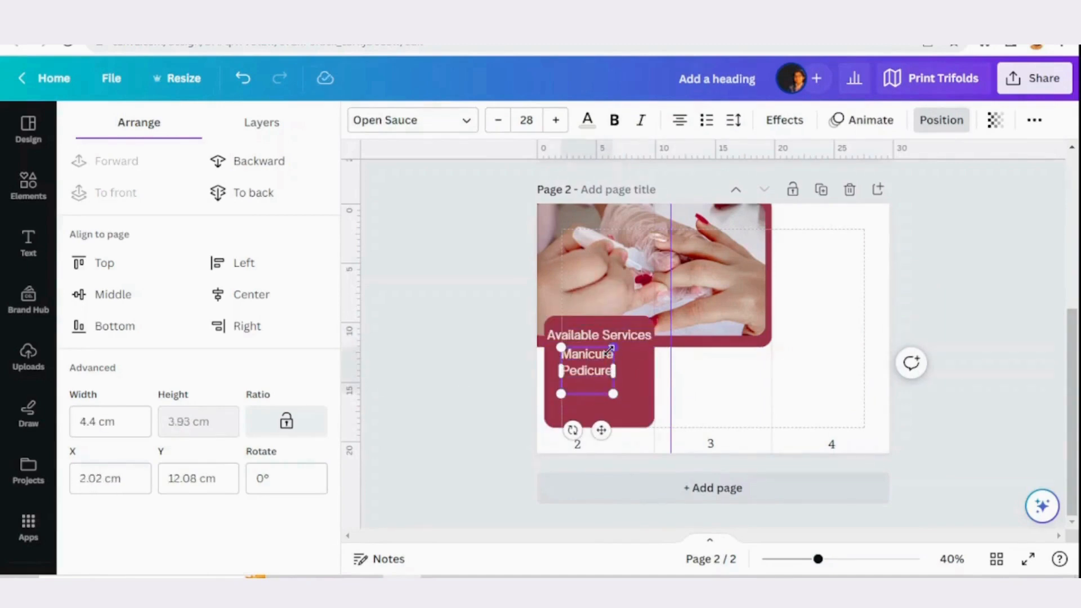
{"action": "type", "text": "Nail Care"}
{"action": "key", "text": "Return"}
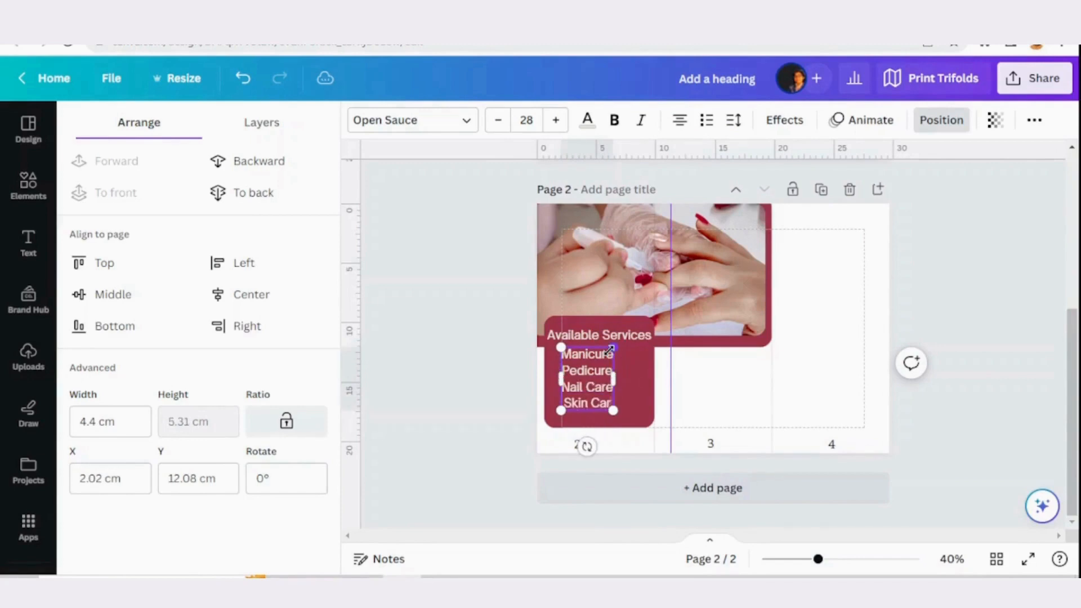
{"action": "left_click", "coordinate": [637, 389]}
Add a short horizontal line beneath the "Available Services" heading and colour it light grey from the photo colours
{"action": "left_click", "coordinate": [28, 184]}
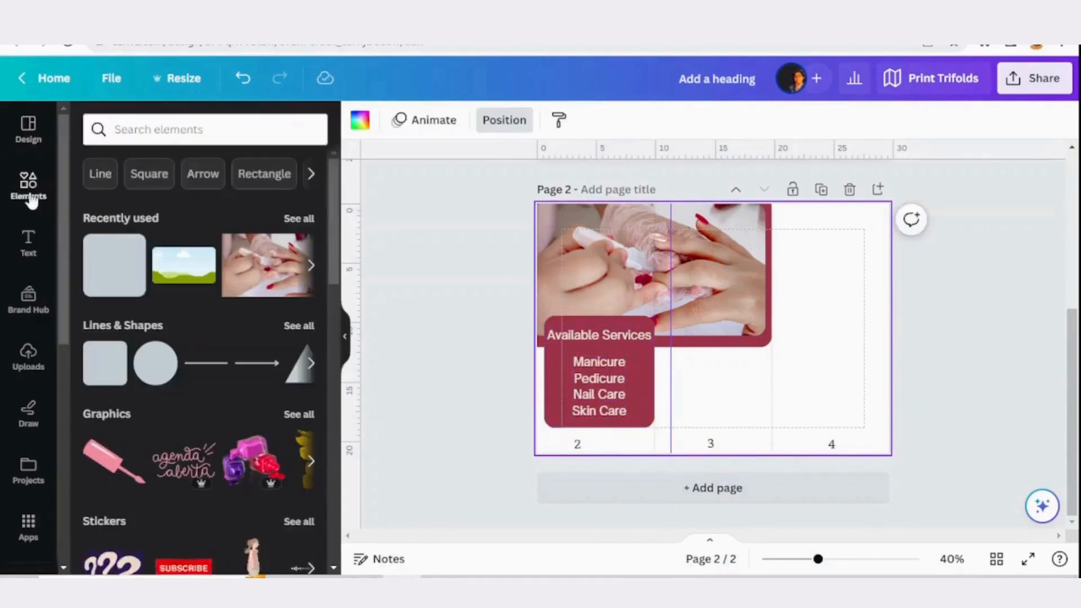
{"action": "left_click", "coordinate": [208, 363]}
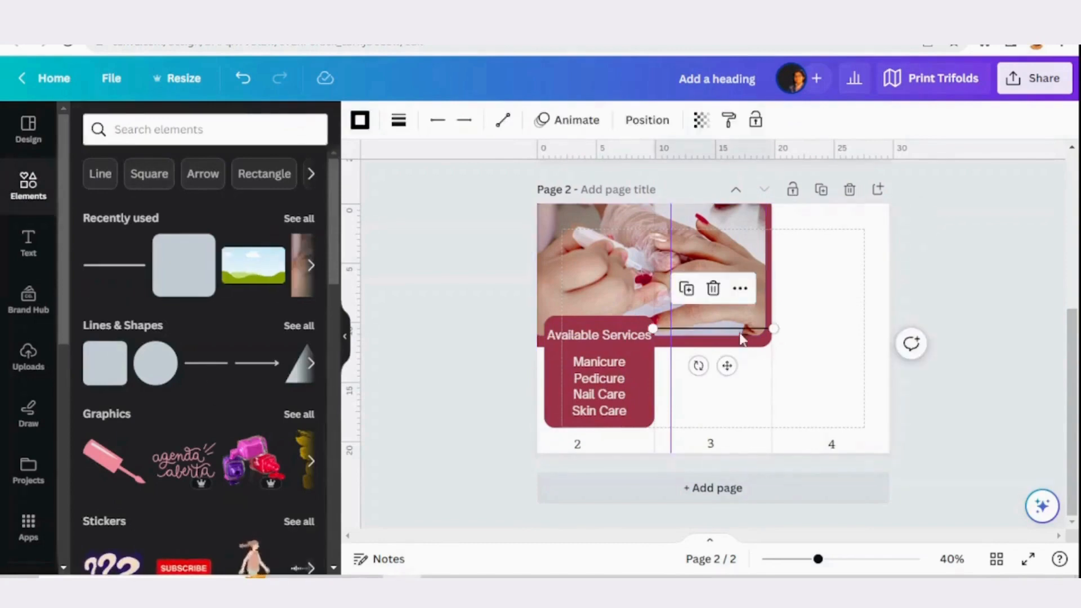
{"action": "left_click_drag", "start_coordinate": [732, 329], "coordinate": [632, 347]}
{"action": "left_click_drag", "start_coordinate": [545, 347], "coordinate": [566, 347]}
{"action": "left_click", "coordinate": [360, 120]}
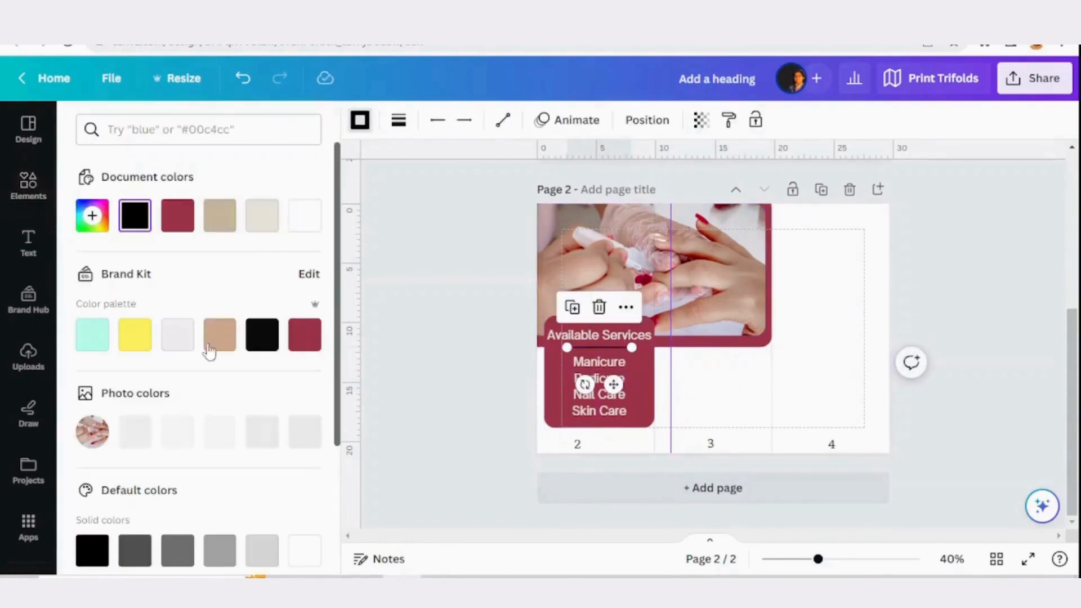
{"action": "left_click", "coordinate": [220, 432]}
{"action": "left_click", "coordinate": [779, 385]}
Try the pinkish-tan colour from the manicure photo as the page 2 background
{"action": "scroll", "coordinate": [832, 485], "scroll_direction": "up", "scroll_amount": 3}
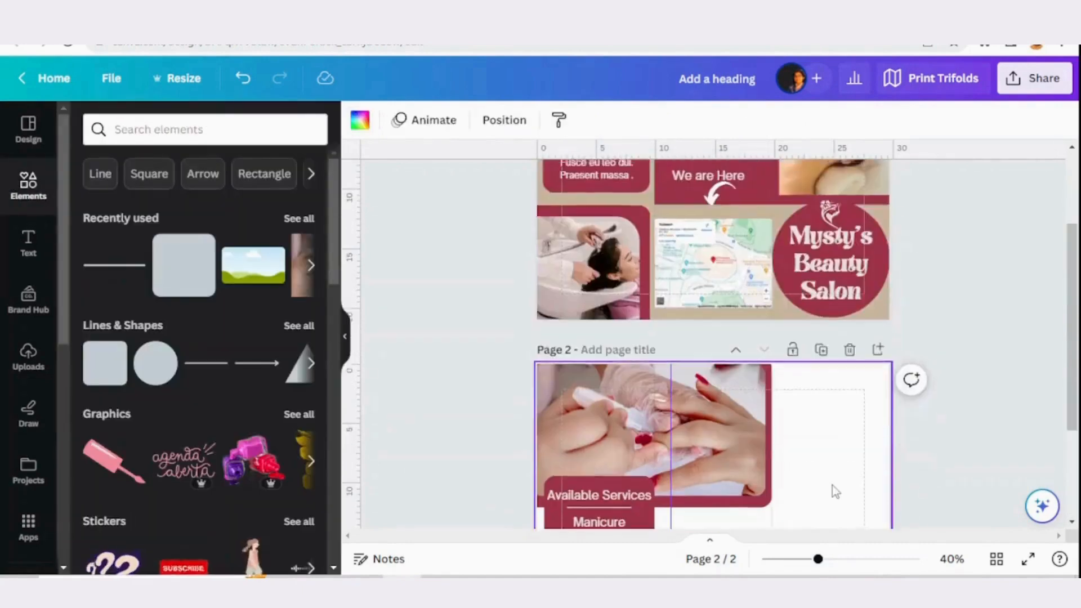
{"action": "scroll", "coordinate": [825, 417], "scroll_direction": "down", "scroll_amount": 3}
{"action": "scroll", "coordinate": [785, 394], "scroll_direction": "up", "scroll_amount": 3}
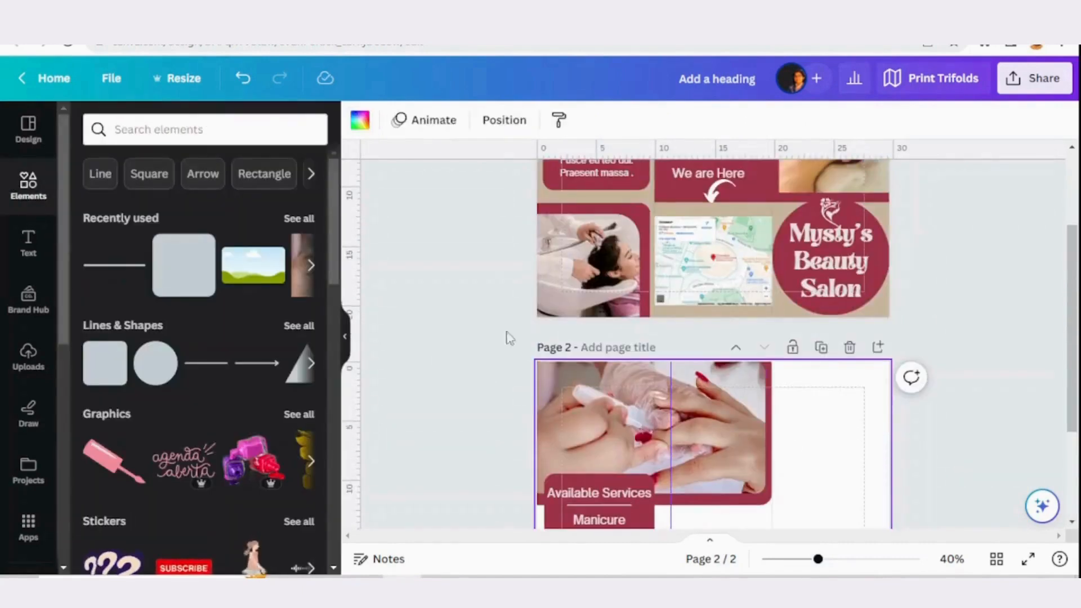
{"action": "left_click", "coordinate": [549, 197]}
{"action": "left_click", "coordinate": [360, 121]}
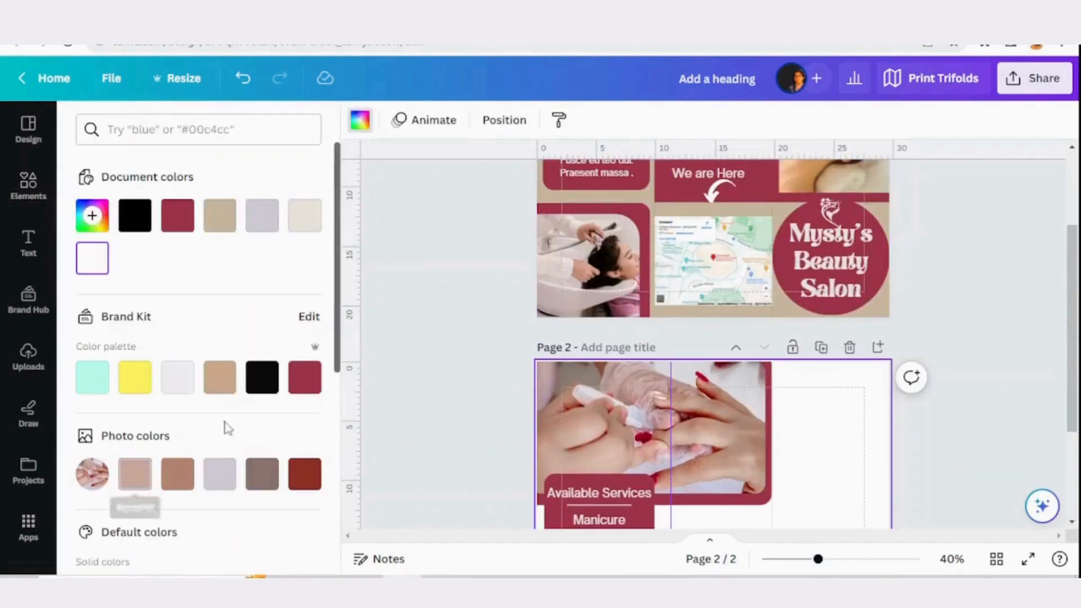
{"action": "left_click", "coordinate": [220, 377]}
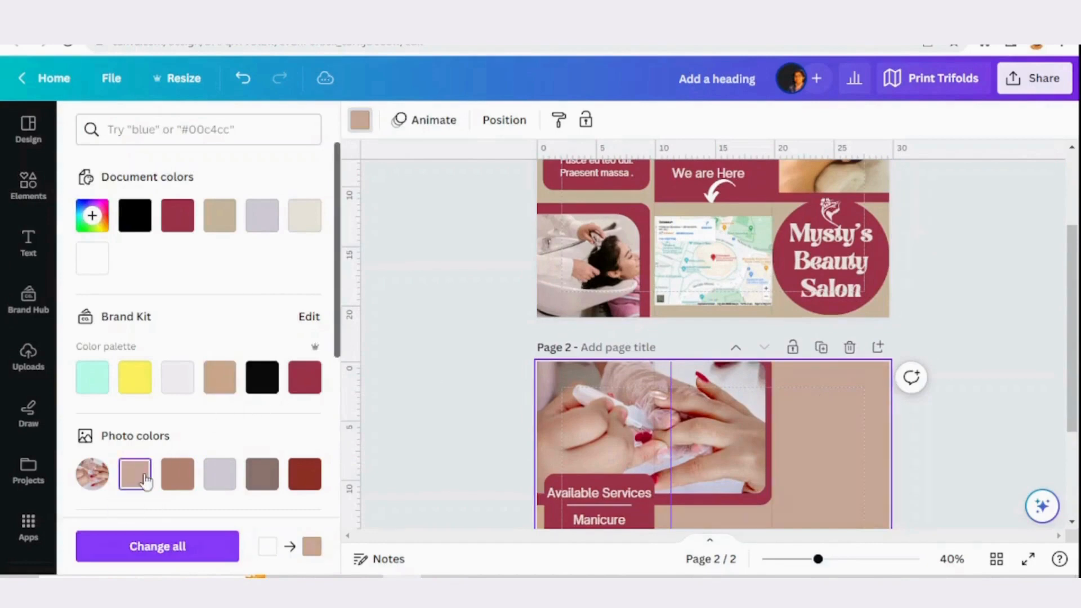
Look up page 1's beige #CDBAA1 and apply it as the page 2 background
{"action": "left_click", "coordinate": [791, 298]}
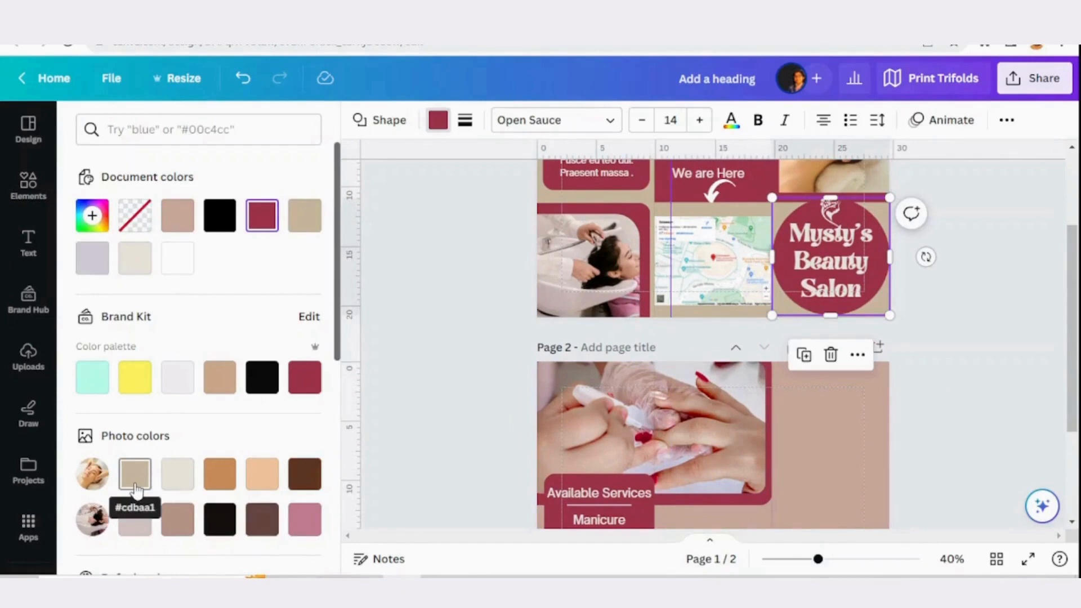
{"action": "left_click", "coordinate": [185, 130]}
{"action": "type", "text": "#"}
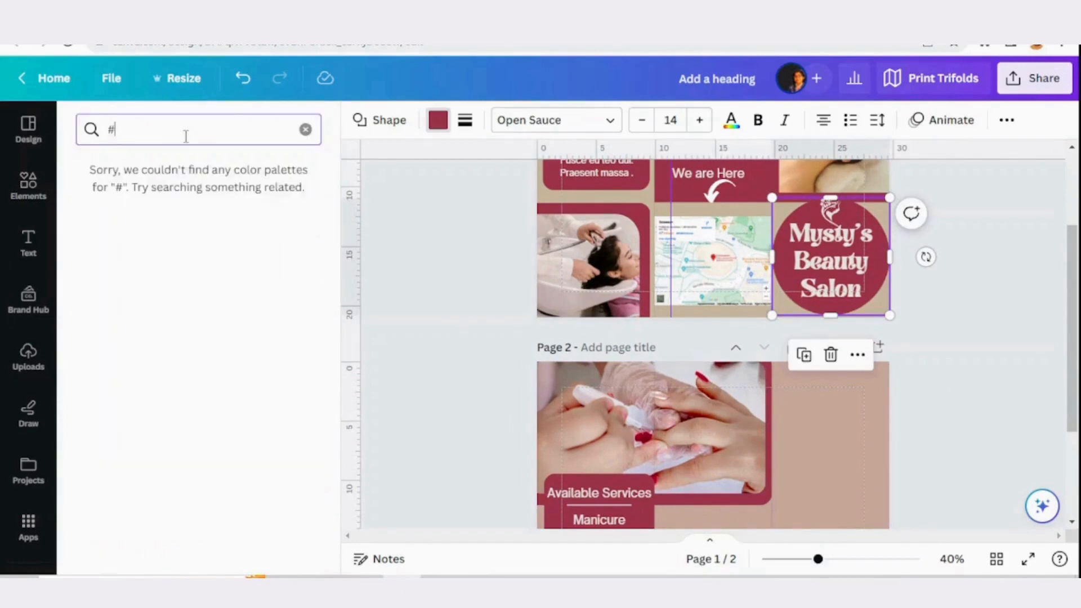
{"action": "type", "text": "CDBAA1"}
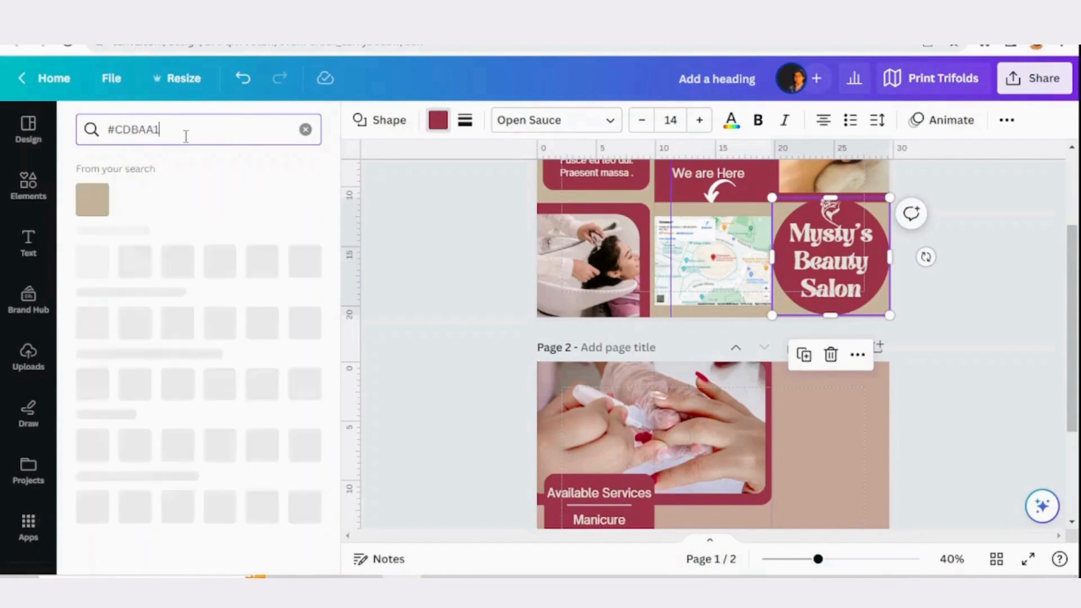
{"action": "left_click", "coordinate": [92, 200]}
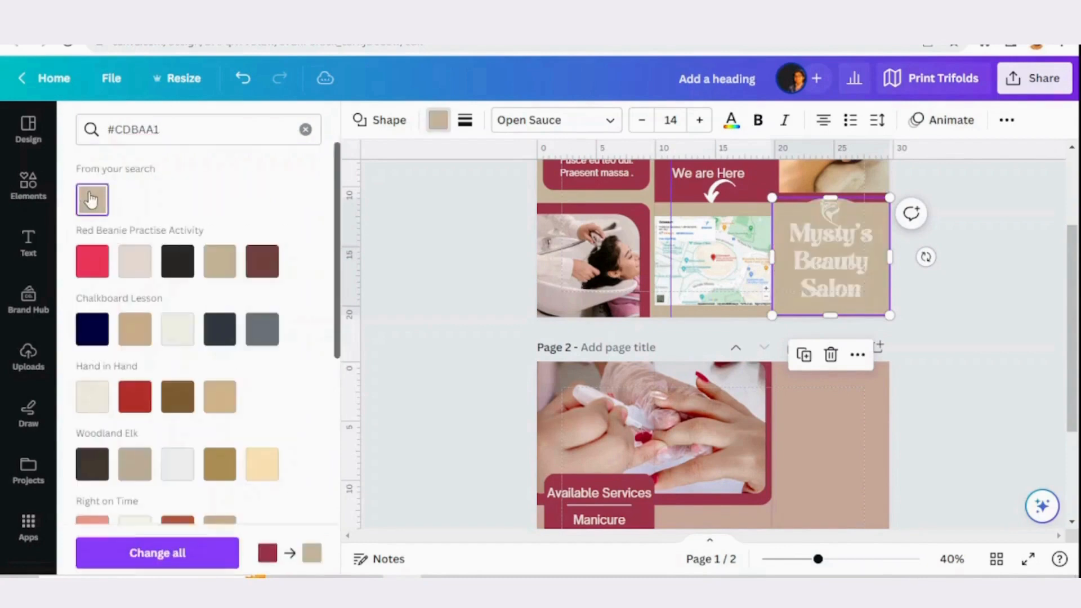
{"action": "left_click", "coordinate": [866, 458]}
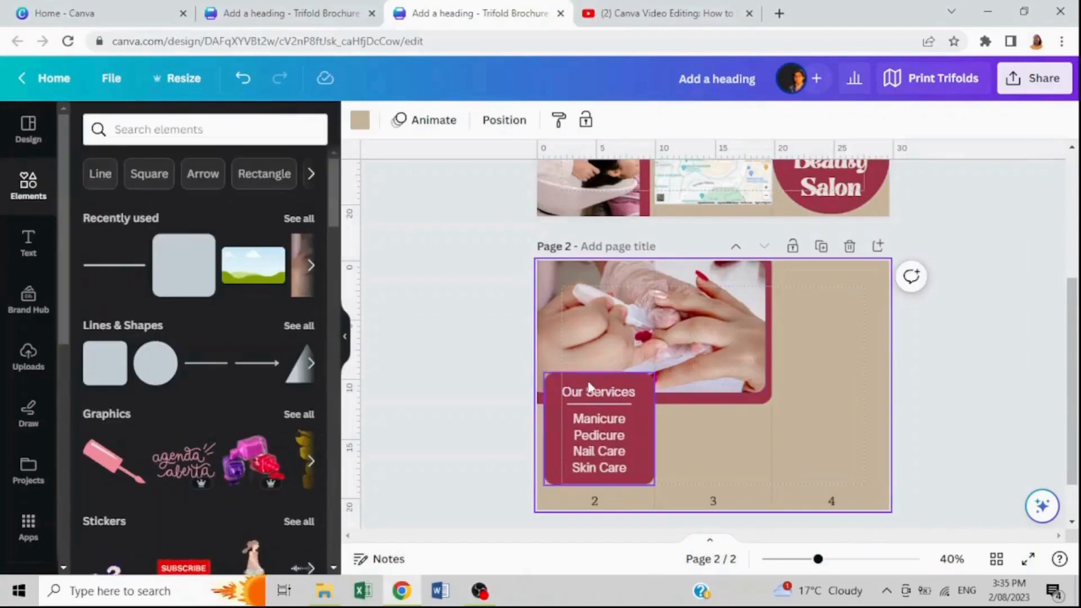
Duplicate the "Our Services" heading, move the copy below the photo on panel 3, and colour it black
{"action": "left_click", "coordinate": [580, 399]}
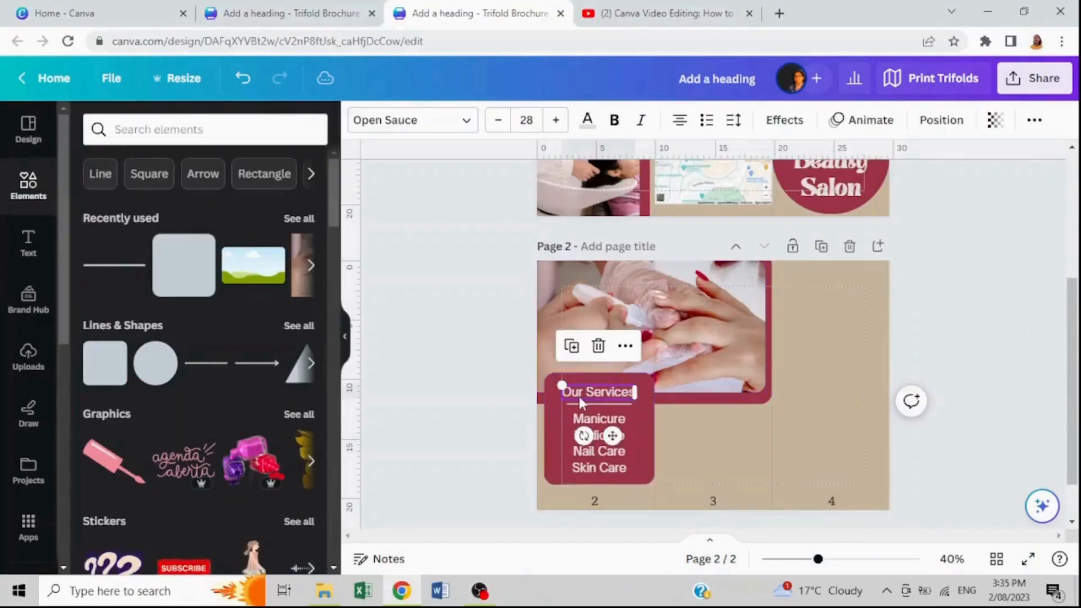
{"action": "left_click_drag", "start_coordinate": [578, 397], "coordinate": [709, 419]}
{"action": "left_click", "coordinate": [587, 119]}
{"action": "left_click", "coordinate": [261, 377]}
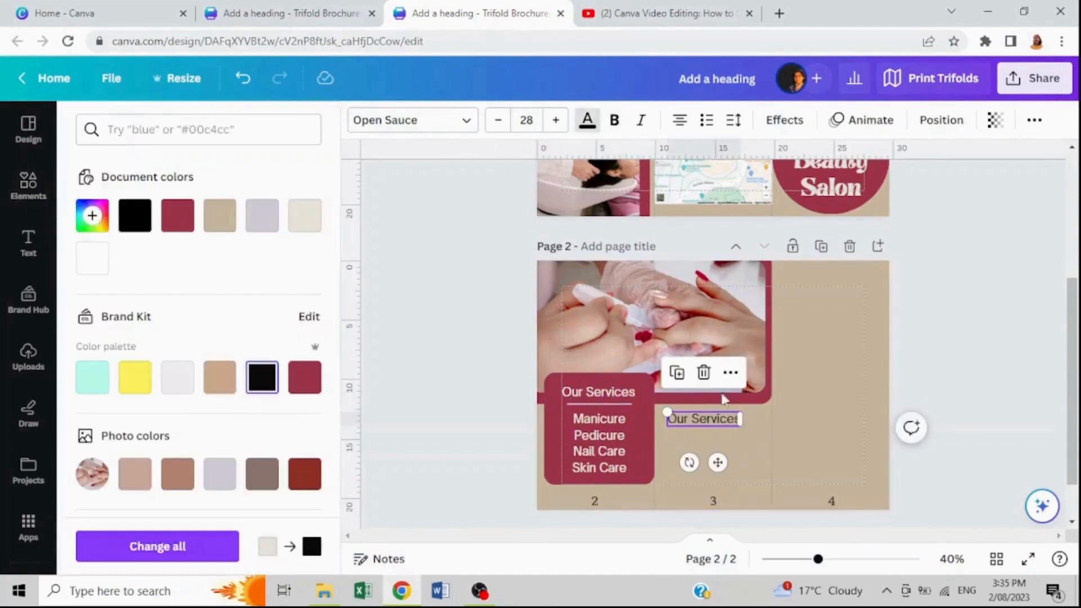
Change the black heading on panel 3 to bold text reading "Book an Appointment Now!"
{"action": "double_click", "coordinate": [704, 419]}
{"action": "type", "text": "Bod"}
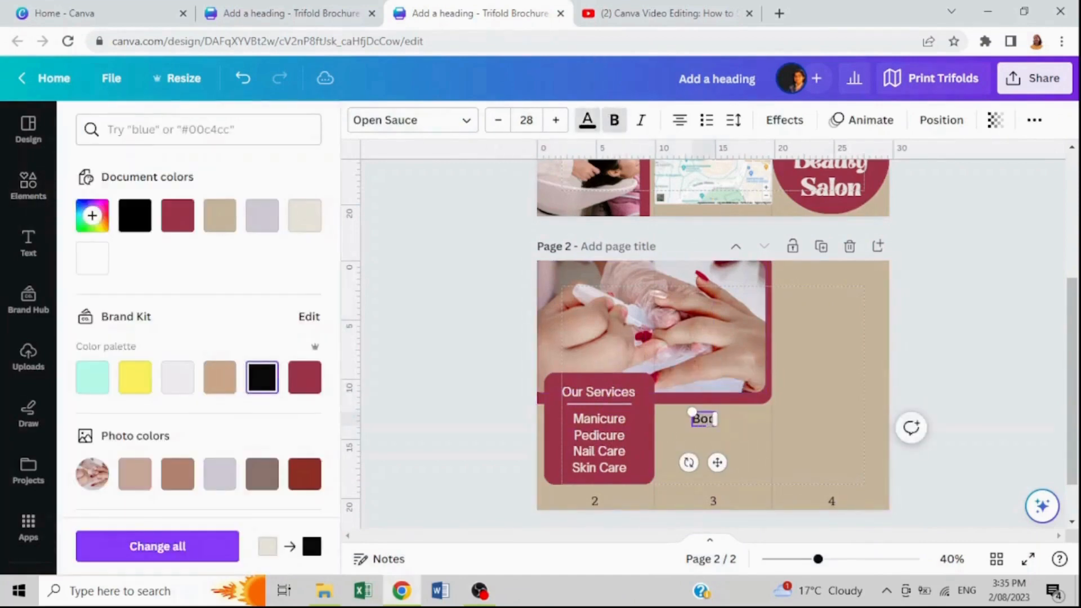
{"action": "type", "text": "k an Appointment Now!"}
{"action": "key", "text": "Escape"}
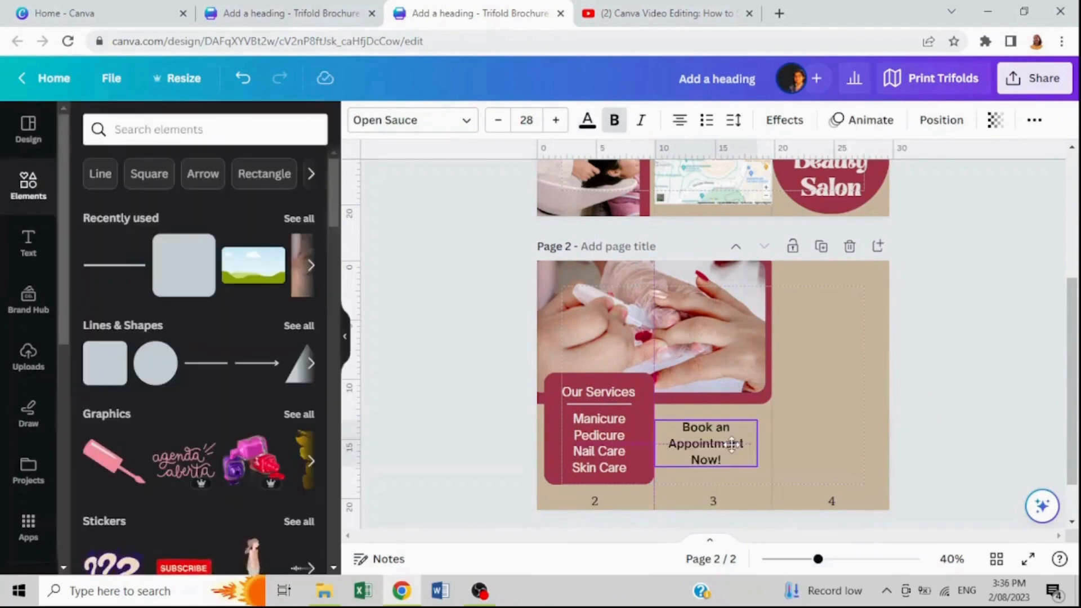
Nudge the "Book an Appointment Now!" heading on panel 3 and delete the panel number labels 2 and 3
{"action": "left_click_drag", "start_coordinate": [731, 444], "coordinate": [737, 447]}
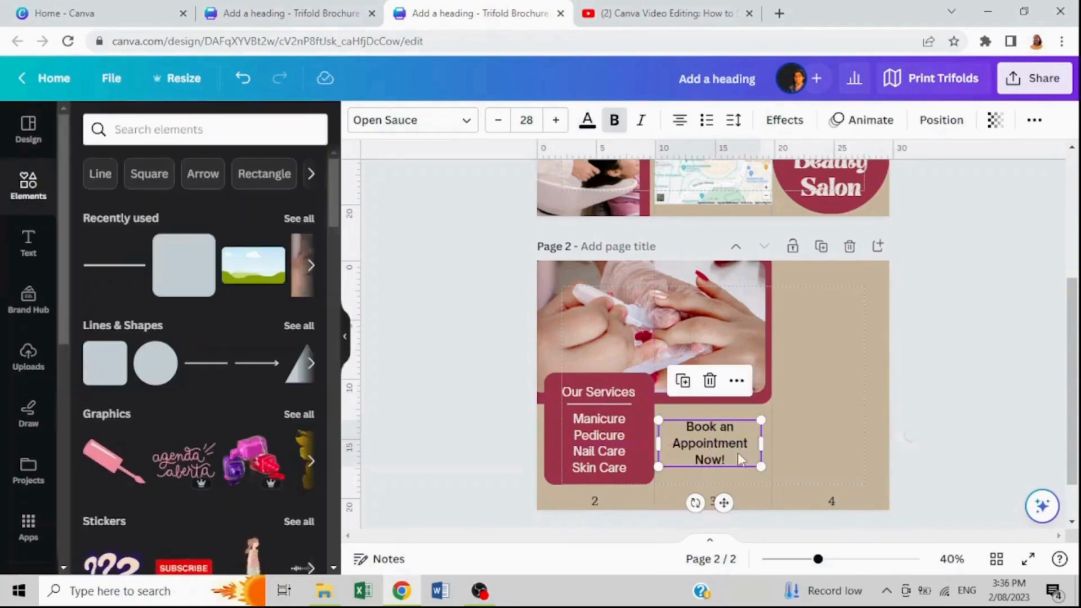
{"action": "left_click", "coordinate": [595, 502]}
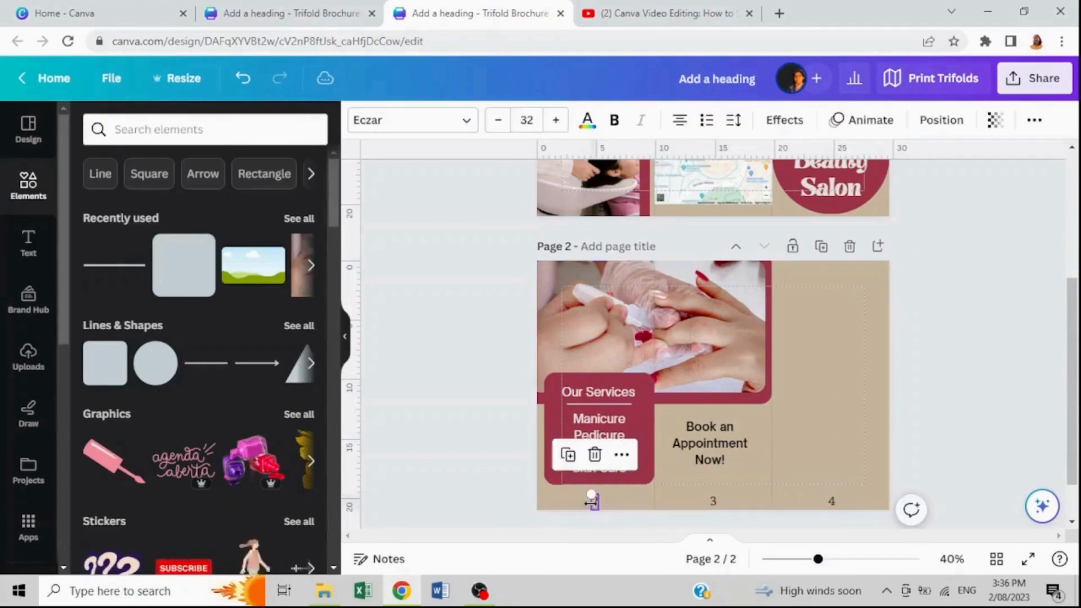
{"action": "key", "text": "Delete"}
{"action": "left_click", "coordinate": [713, 501]}
{"action": "key", "text": "Delete"}
Duplicate the maroon rounded box behind the services list and move the copy onto panel 4
{"action": "left_click", "coordinate": [563, 381]}
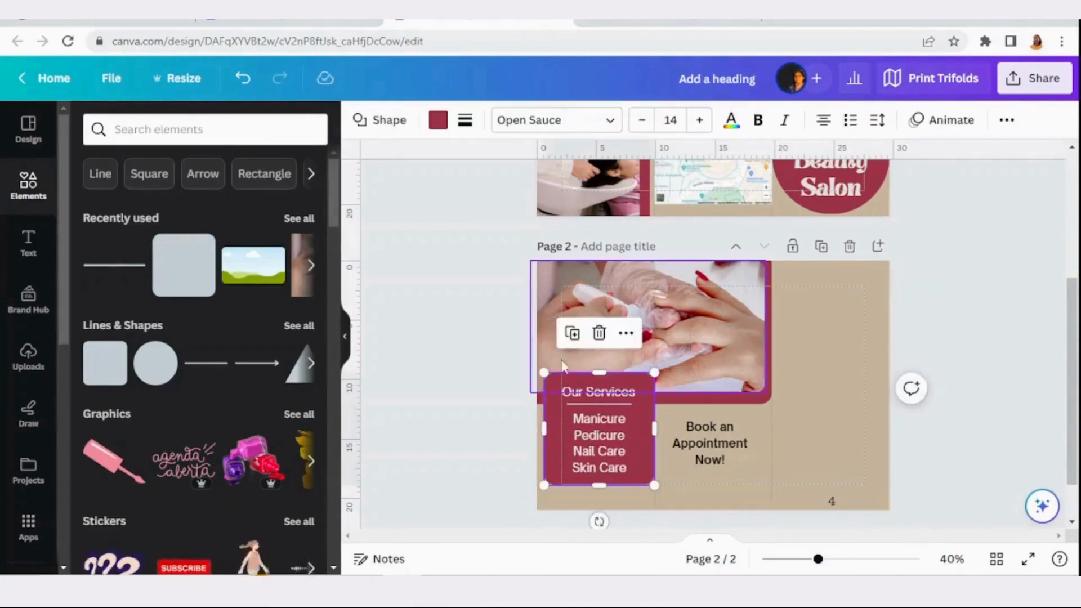
{"action": "left_click", "coordinate": [571, 333]}
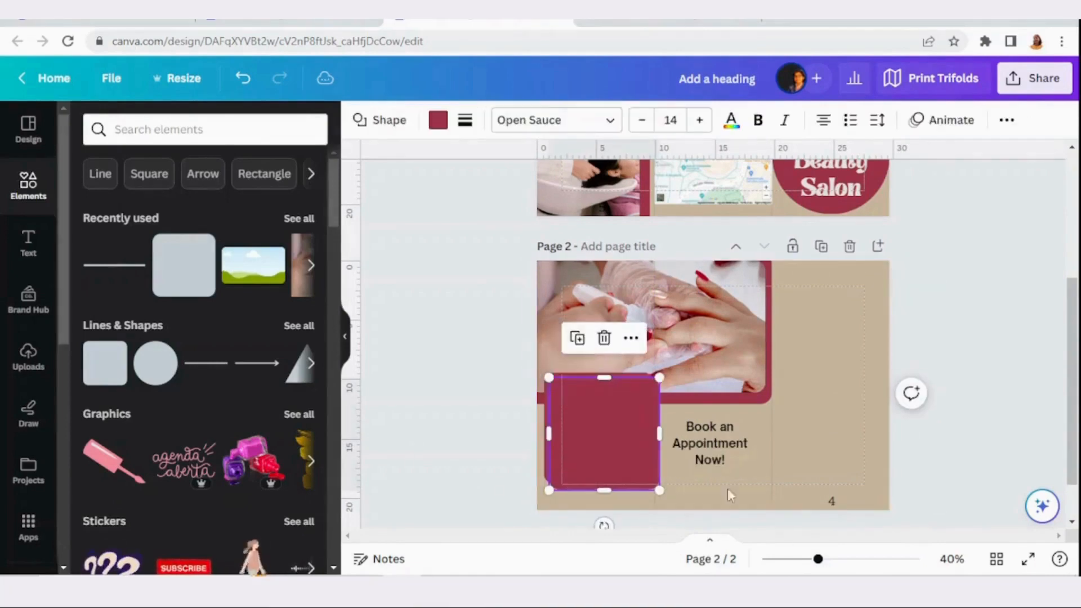
{"action": "left_click_drag", "start_coordinate": [575, 433], "coordinate": [821, 356]}
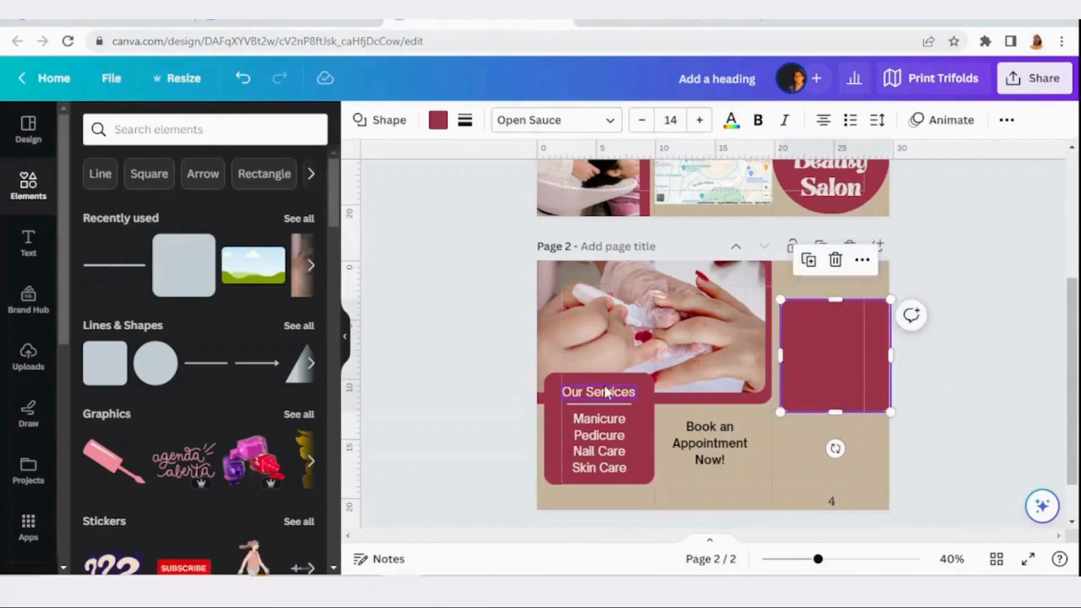
Duplicate the "Our Services" heading onto the panel 4 box and change its text to "Get Special Prices"
{"action": "left_click", "coordinate": [604, 392]}
{"action": "left_click", "coordinate": [570, 345]}
{"action": "left_click_drag", "start_coordinate": [601, 396], "coordinate": [833, 305]}
{"action": "double_click", "coordinate": [833, 304]}
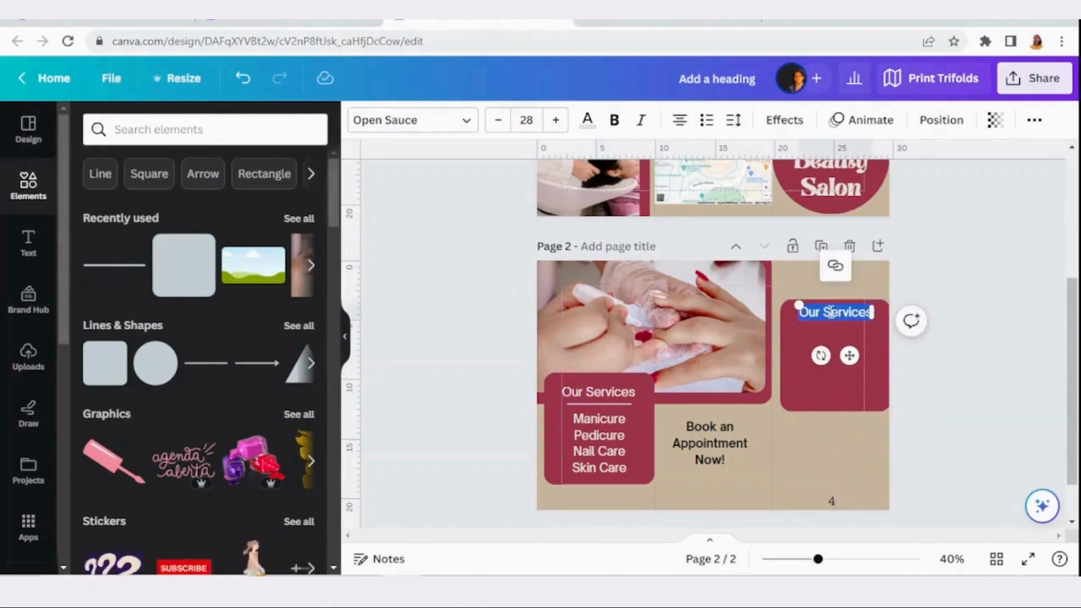
{"action": "type", "text": "Get Special Prices"}
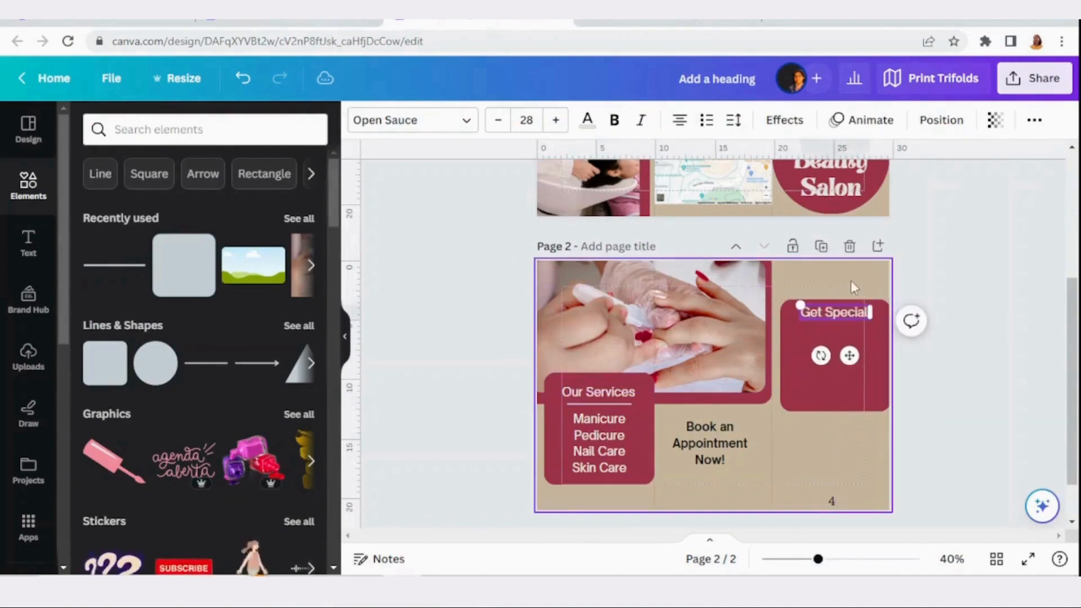
Move the box and its "Get Special Prices" heading to the top of panel 4, widening and shortening the box into a banner
{"action": "left_click_drag", "start_coordinate": [832, 371], "coordinate": [831, 335]}
{"action": "left_click_drag", "start_coordinate": [829, 306], "coordinate": [832, 272]}
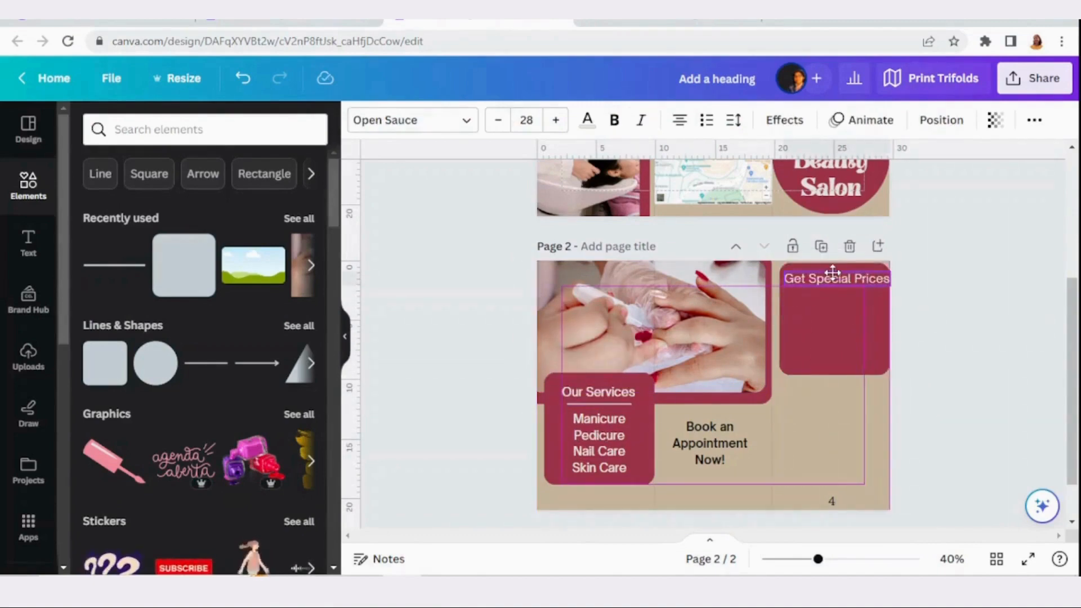
{"action": "left_click", "coordinate": [849, 321]}
{"action": "left_click_drag", "start_coordinate": [890, 318], "coordinate": [912, 314]}
{"action": "left_click_drag", "start_coordinate": [846, 374], "coordinate": [850, 305]}
Duplicate the services divider line beneath the "Get Special Prices" heading and trim the banner's height to fit
{"action": "left_click", "coordinate": [612, 409]}
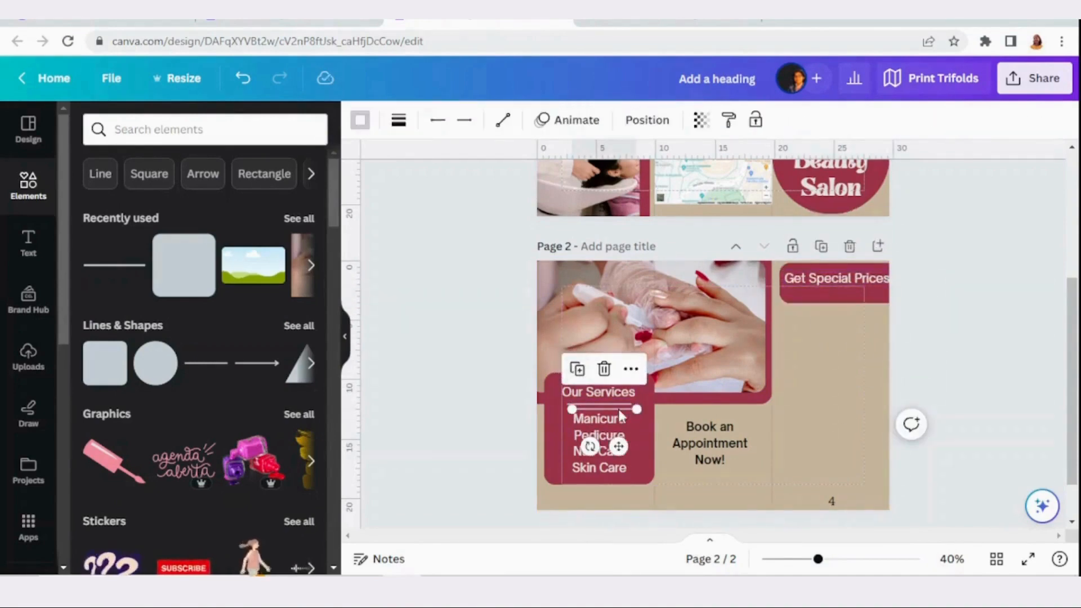
{"action": "left_click_drag", "start_coordinate": [621, 416], "coordinate": [852, 300]}
{"action": "left_click", "coordinate": [851, 299]}
{"action": "left_click_drag", "start_coordinate": [848, 302], "coordinate": [846, 296]}
Duplicate the grouped "Get Special Prices" banner and place the copy just below it on panel 4
{"action": "left_click", "coordinate": [833, 332]}
{"action": "left_click", "coordinate": [821, 281]}
{"action": "left_click", "coordinate": [825, 327]}
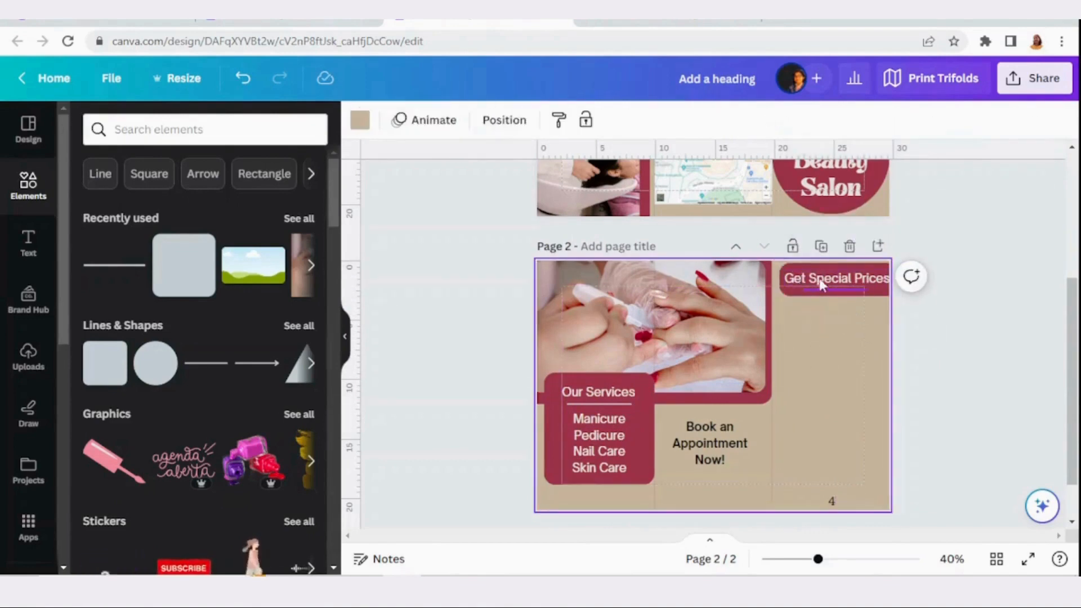
{"action": "left_click", "coordinate": [821, 284]}
{"action": "left_click", "coordinate": [789, 284]}
{"action": "right_click", "coordinate": [805, 286]}
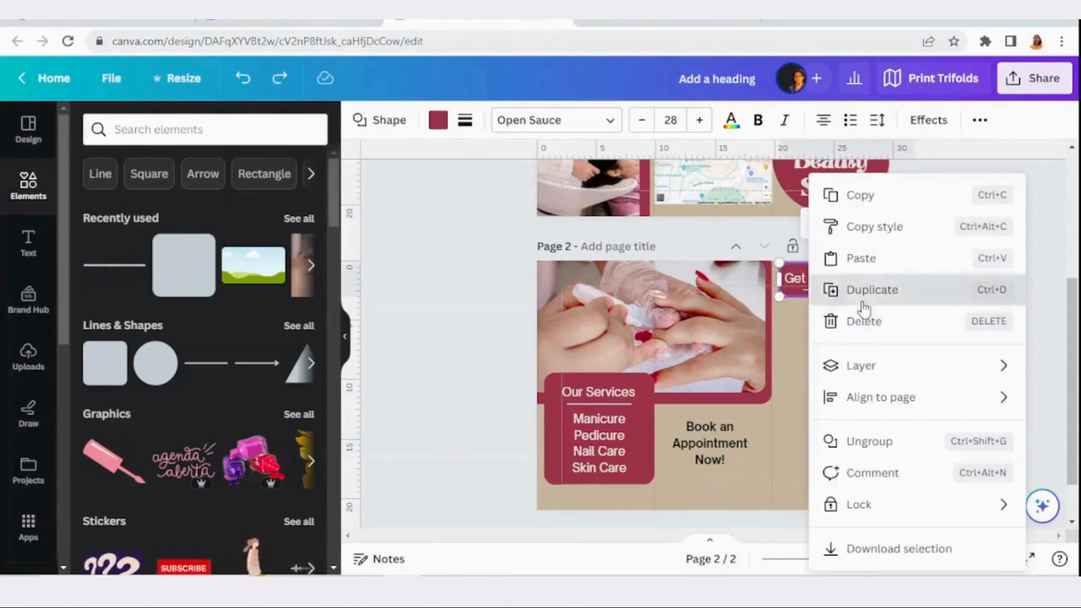
{"action": "left_click", "coordinate": [864, 290]}
{"action": "left_click_drag", "start_coordinate": [832, 350], "coordinate": [832, 333]}
Change the copied banner's text to "Facials" and adjust its position within the box
{"action": "double_click", "coordinate": [833, 327]}
{"action": "type", "text": "Facials"}
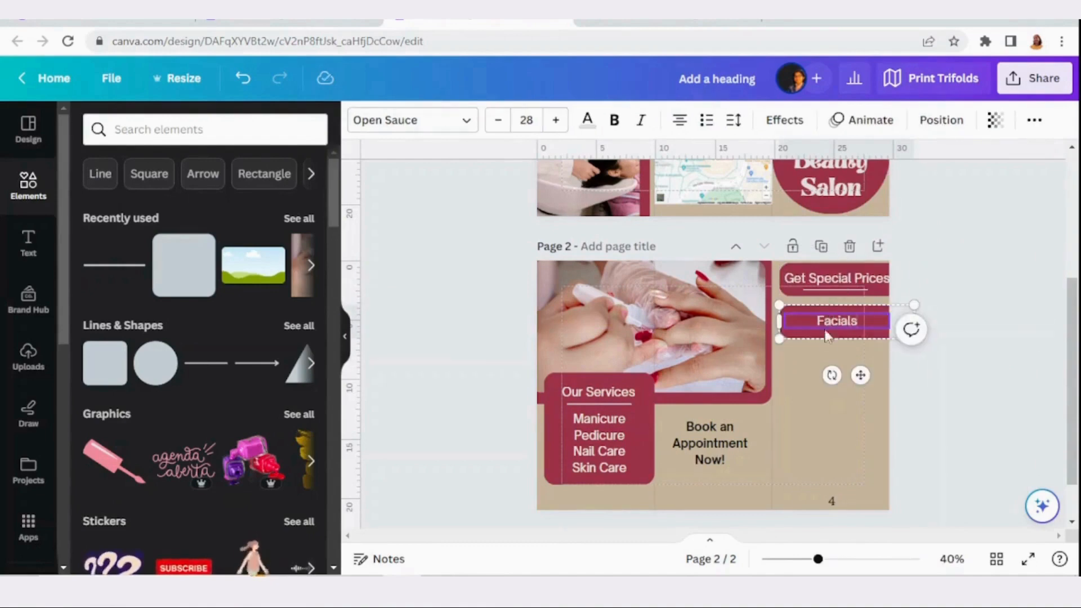
{"action": "left_click", "coordinate": [830, 361]}
{"action": "left_click", "coordinate": [829, 324]}
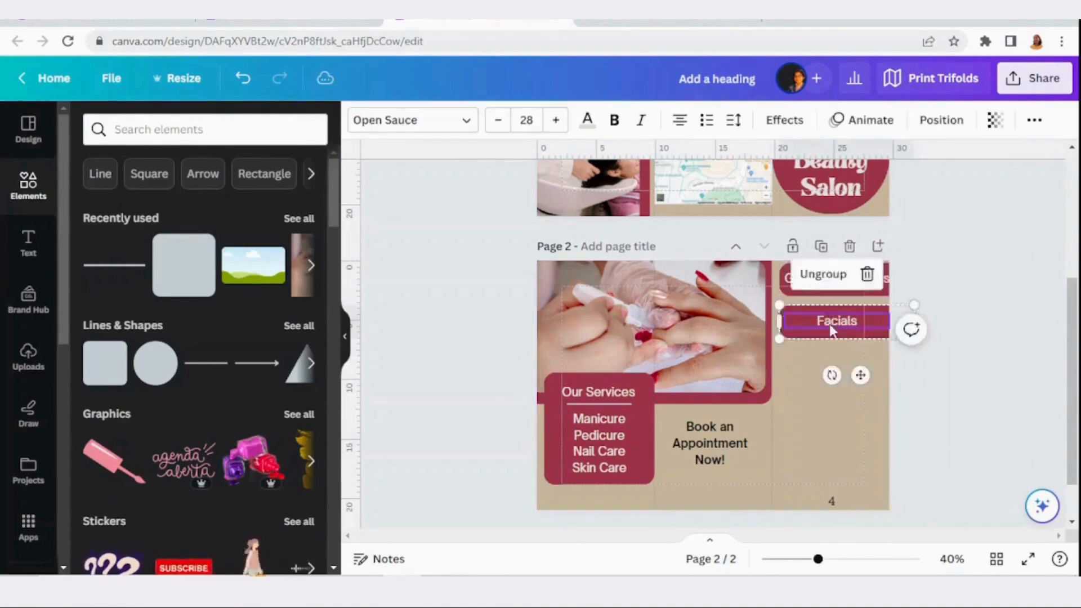
{"action": "left_click_drag", "start_coordinate": [830, 323], "coordinate": [836, 321]}
{"action": "left_click", "coordinate": [822, 366]}
Duplicate the framed manicure photo and shrink the copy to a thumbnail on panel 4
{"action": "left_click", "coordinate": [669, 320]}
{"action": "left_click", "coordinate": [620, 221]}
{"action": "left_click_drag", "start_coordinate": [656, 355], "coordinate": [767, 384]}
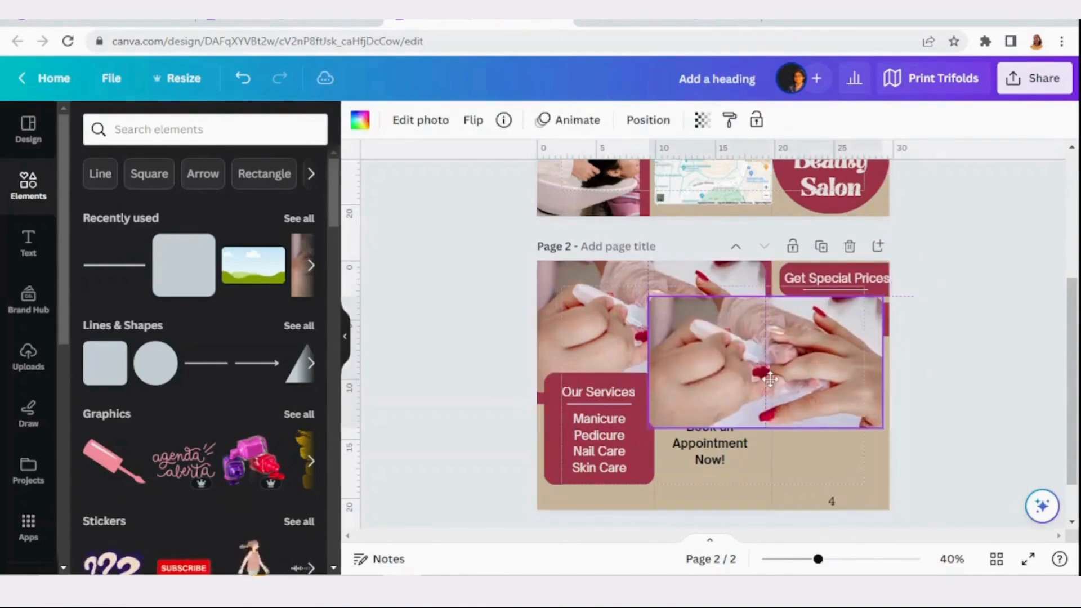
{"action": "left_click_drag", "start_coordinate": [648, 427], "coordinate": [766, 362]}
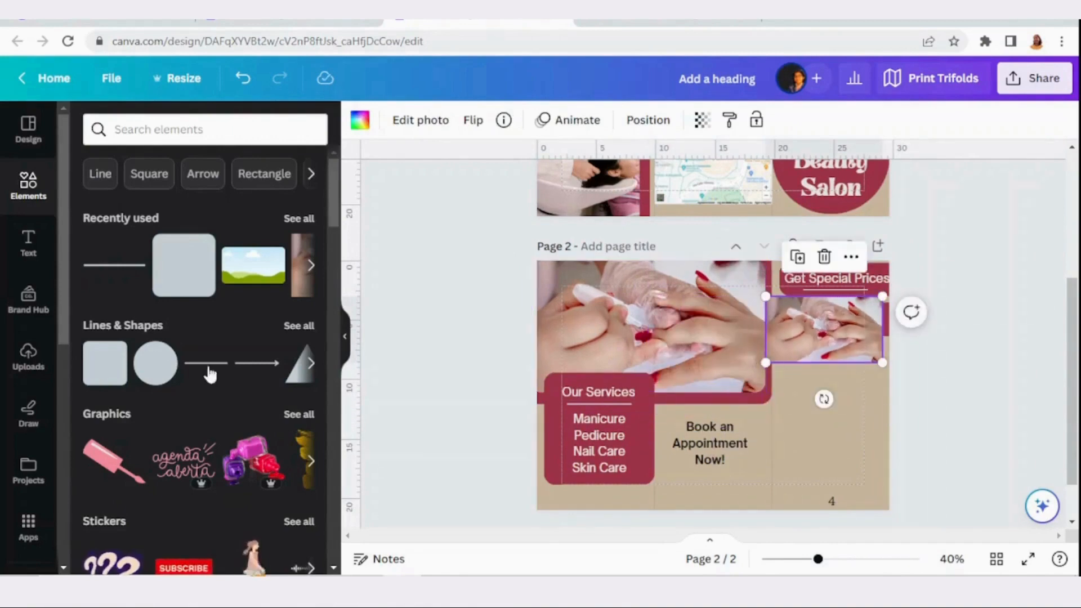
Fill the thumbnail frame on panel 4 with the facial massage photo from the recently used elements
{"action": "left_click", "coordinate": [299, 218]}
{"action": "scroll", "coordinate": [197, 366], "scroll_direction": "down", "scroll_amount": 2}
{"action": "left_click", "coordinate": [139, 527]}
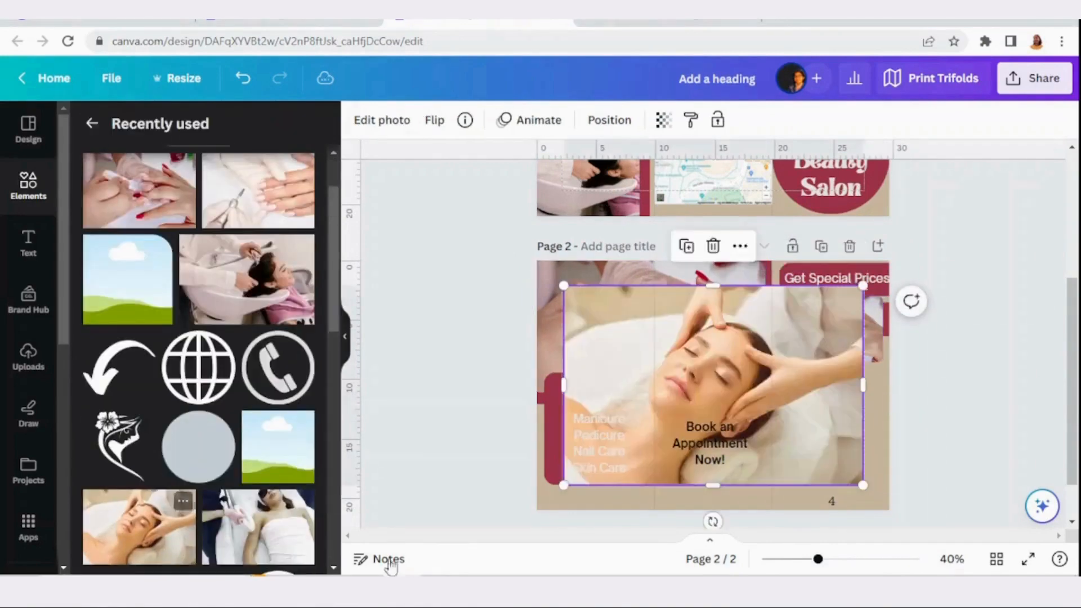
{"action": "left_click_drag", "start_coordinate": [744, 384], "coordinate": [851, 324]}
Fit the facial thumbnail inside the "Facials" box, shift the label beside it, and group the row
{"action": "left_click_drag", "start_coordinate": [789, 357], "coordinate": [798, 333]}
{"action": "left_click_drag", "start_coordinate": [890, 272], "coordinate": [803, 323]}
{"action": "left_click_drag", "start_coordinate": [347, 356], "coordinate": [866, 295]}
{"action": "left_click", "coordinate": [796, 329]}
{"action": "key", "text": "ctrl+g"}
{"action": "left_click", "coordinate": [822, 353]}
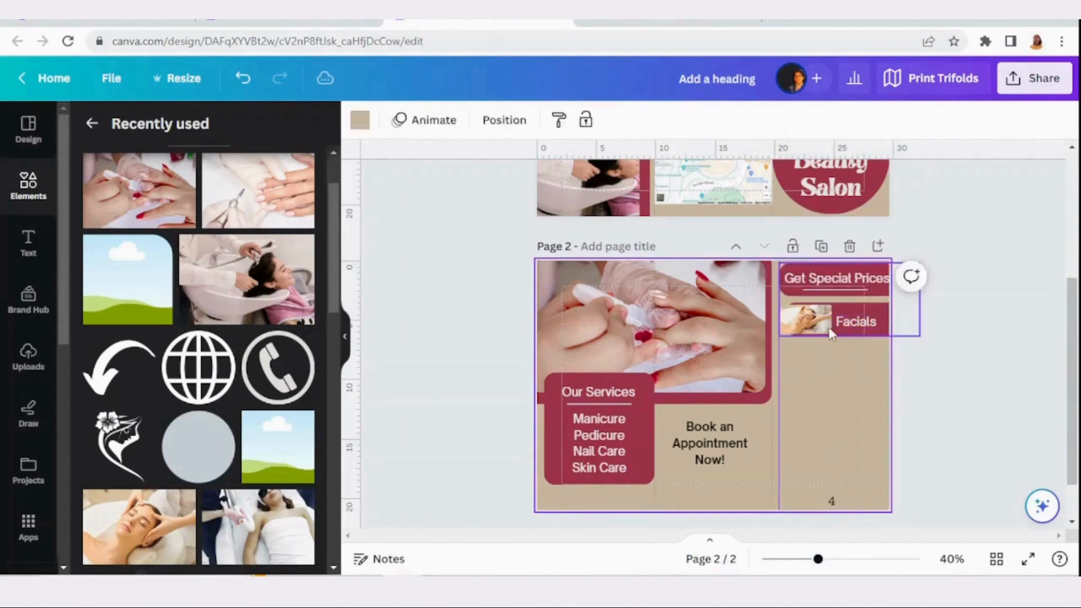
Duplicate the "Facials" row and place the copy directly below it with a small gap
{"action": "left_click", "coordinate": [832, 332]}
{"action": "right_click", "coordinate": [832, 333]}
{"action": "left_click", "coordinate": [888, 248]}
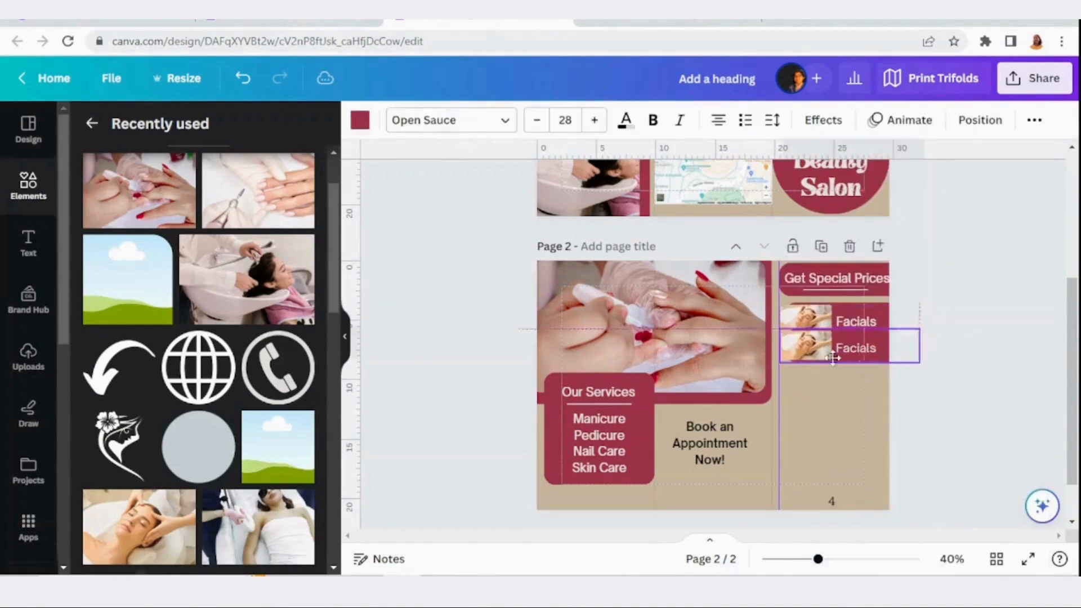
{"action": "left_click_drag", "start_coordinate": [833, 358], "coordinate": [832, 364]}
Change the second row's label to "Nails" and nudge it closer to the thumbnail
{"action": "left_click", "coordinate": [844, 370]}
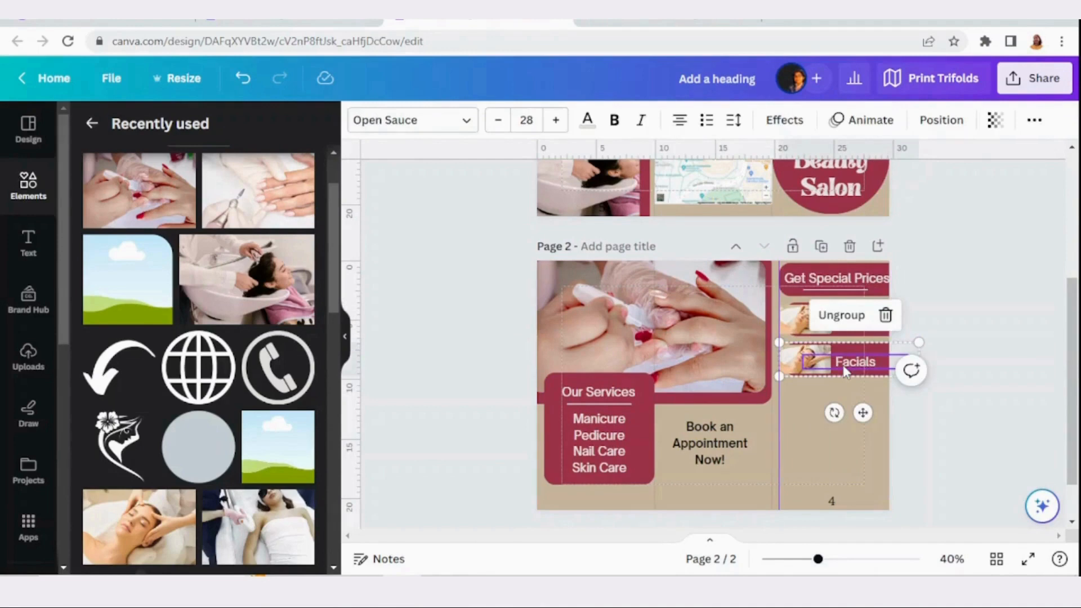
{"action": "left_click", "coordinate": [815, 415]}
{"action": "double_click", "coordinate": [855, 363]}
{"action": "type", "text": "N"}
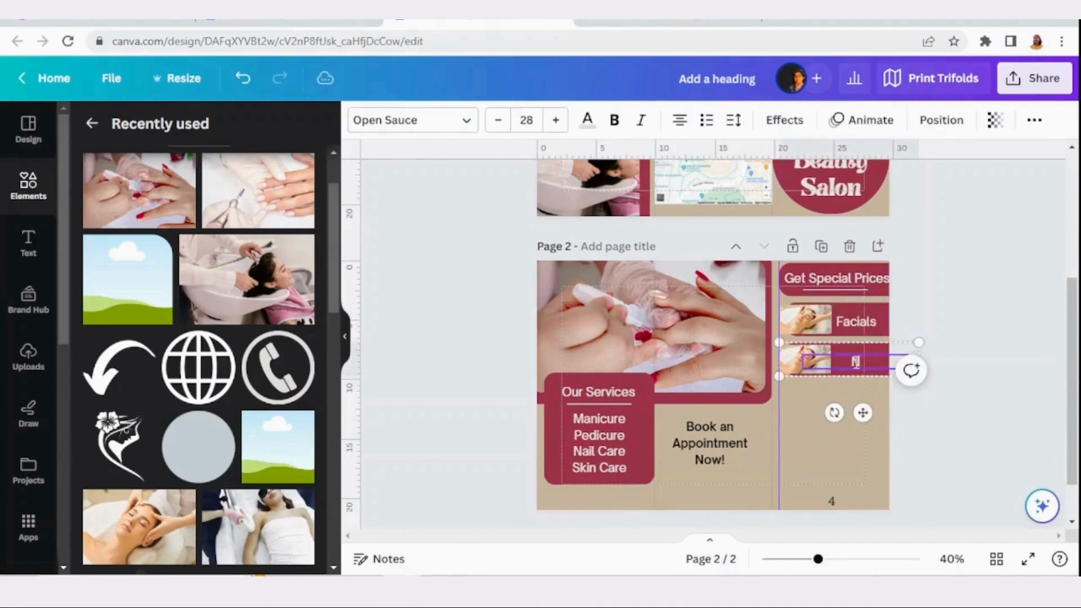
{"action": "left_click", "coordinate": [851, 383]}
{"action": "left_click", "coordinate": [851, 365]}
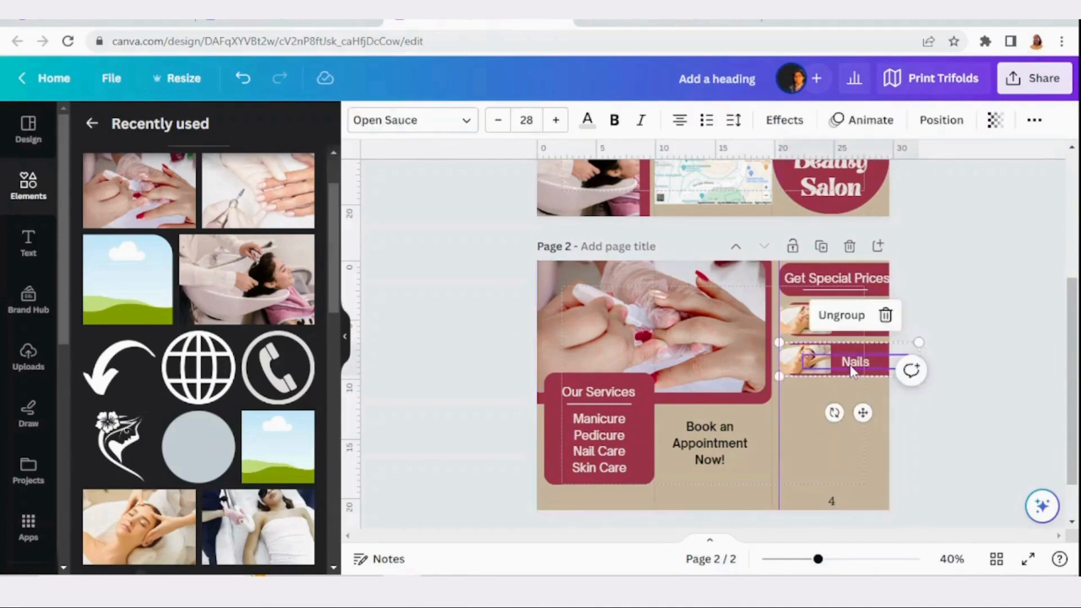
{"action": "key", "text": "ctrl+shift+g"}
{"action": "left_click", "coordinate": [846, 450]}
{"action": "mouse_move", "coordinate": [856, 362]}
{"action": "left_mouse_down"}
{"action": "mouse_move", "coordinate": [854, 340]}
{"action": "mouse_move", "coordinate": [852, 359]}
{"action": "left_mouse_up"}
{"action": "left_click", "coordinate": [809, 416]}
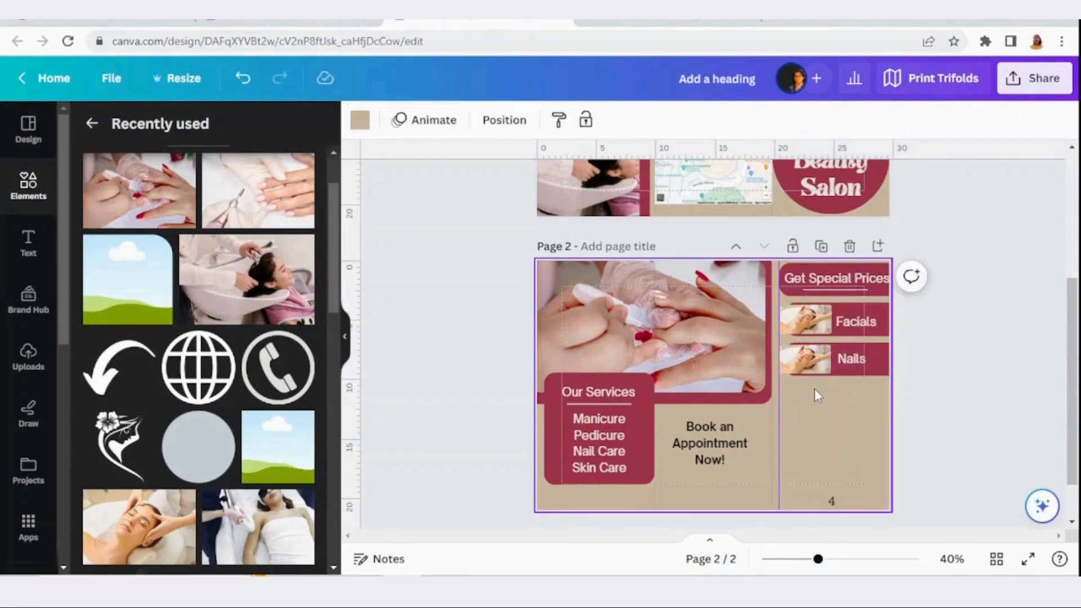
Replace the "Nails" row's thumbnail with the manicure photo
{"action": "left_click", "coordinate": [873, 362]}
{"action": "left_click", "coordinate": [823, 479]}
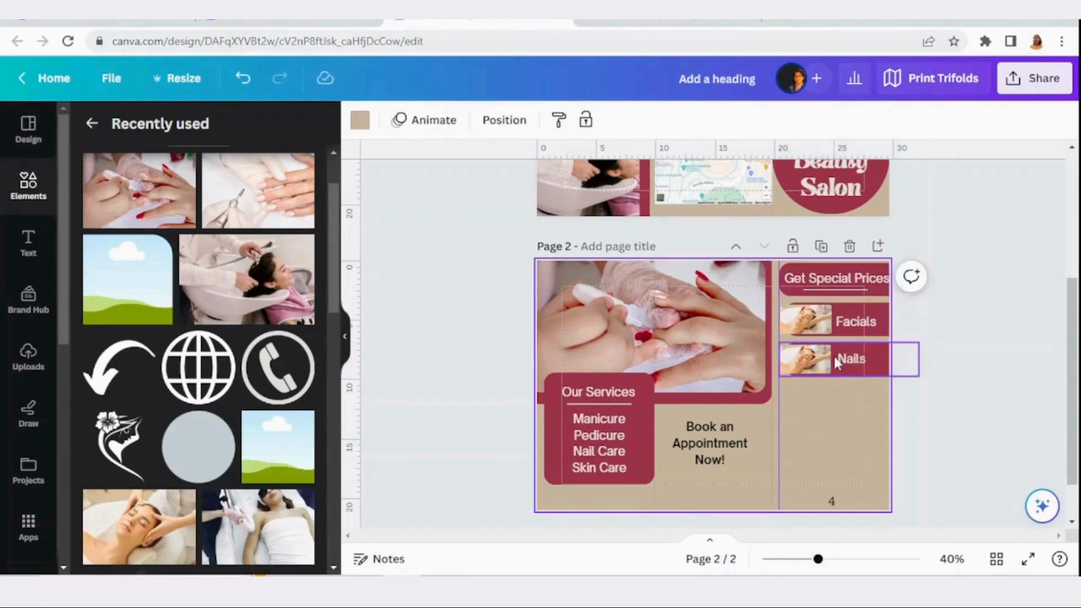
{"action": "left_click", "coordinate": [147, 194]}
{"action": "left_click_drag", "start_coordinate": [803, 383], "coordinate": [838, 360]}
{"action": "left_click", "coordinate": [873, 372]}
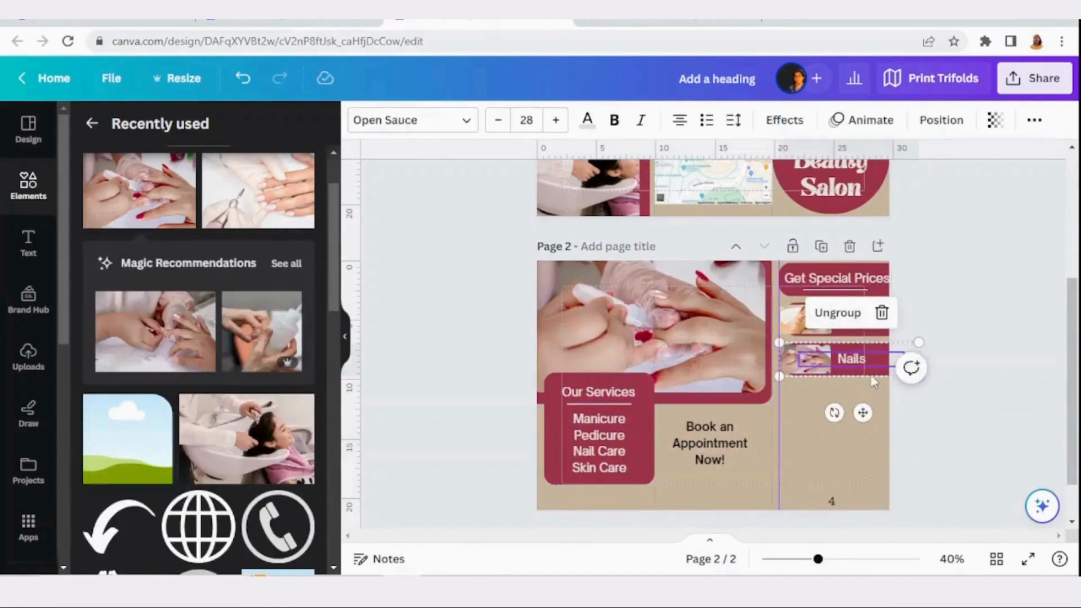
Duplicate the "Nails" row, place the copy below it, and change its label to "Hair"
{"action": "right_click", "coordinate": [872, 361]}
{"action": "left_click", "coordinate": [838, 289]}
{"action": "left_click_drag", "start_coordinate": [882, 365], "coordinate": [877, 405]}
{"action": "double_click", "coordinate": [859, 406]}
{"action": "type", "text": "Hair"}
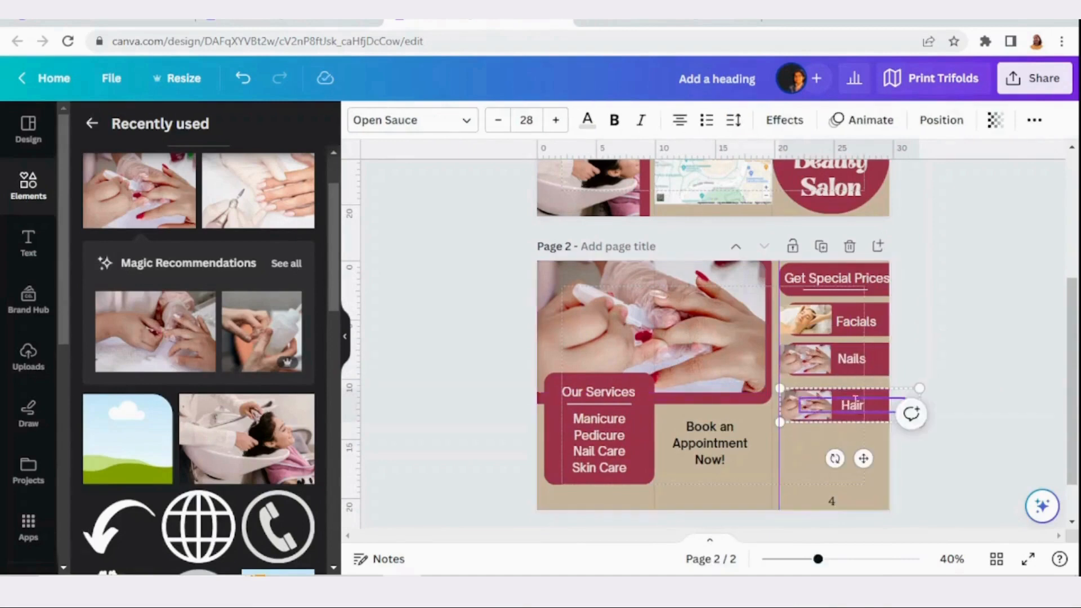
{"action": "left_click", "coordinate": [833, 495]}
{"action": "left_click", "coordinate": [823, 417]}
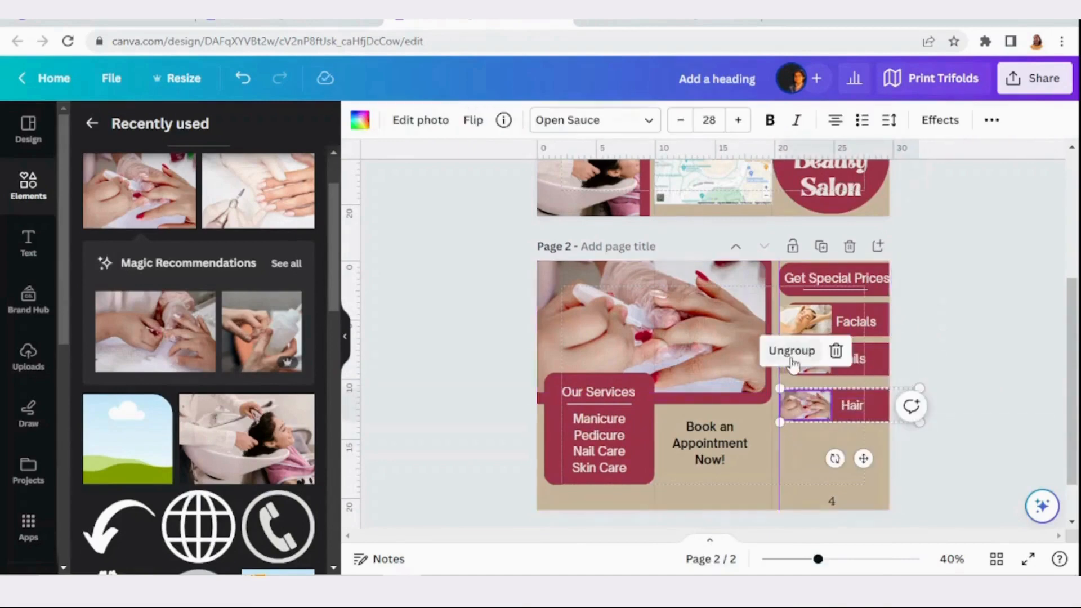
Duplicate the "Hair" row as a fourth row on panel 4 and change its label to "Laser"
{"action": "right_click", "coordinate": [823, 426]}
{"action": "left_click", "coordinate": [884, 245]}
{"action": "double_click", "coordinate": [847, 452]}
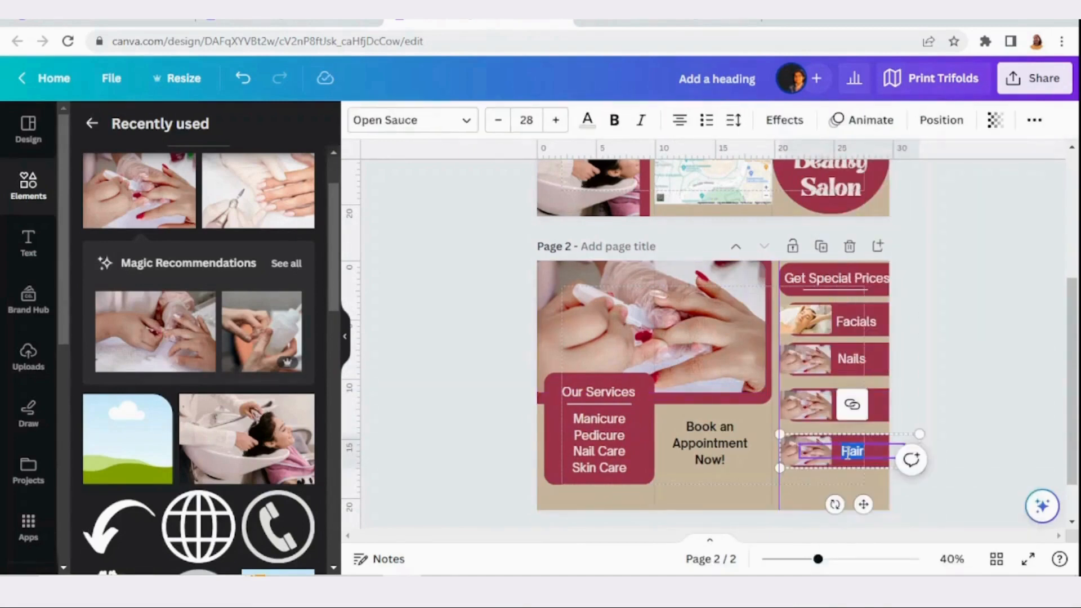
{"action": "type", "text": "Lase"}
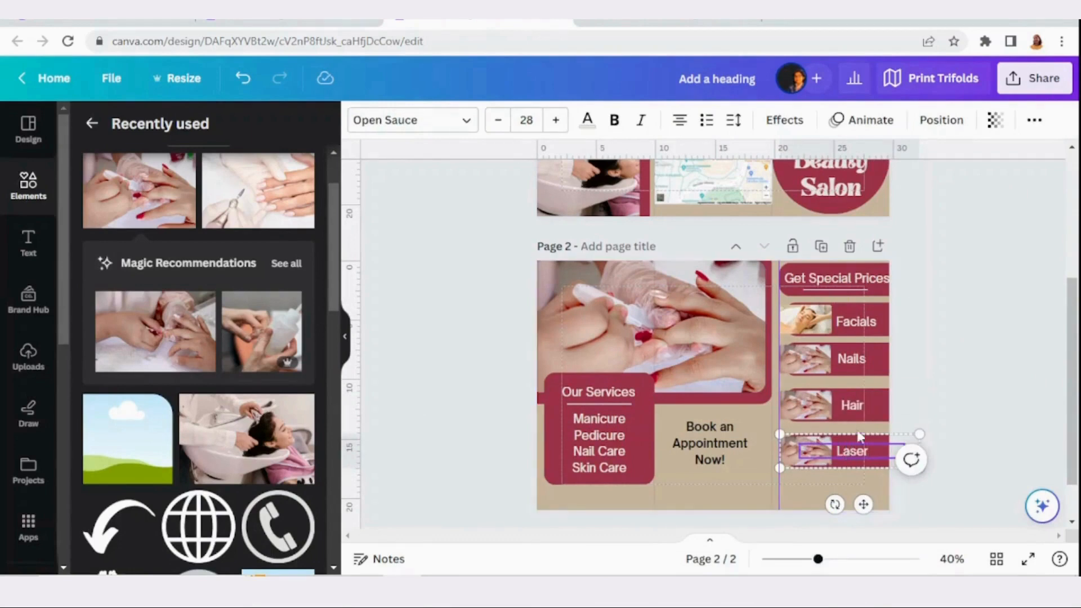
{"action": "left_click", "coordinate": [858, 407]}
{"action": "left_click", "coordinate": [833, 359]}
{"action": "left_click", "coordinate": [898, 404]}
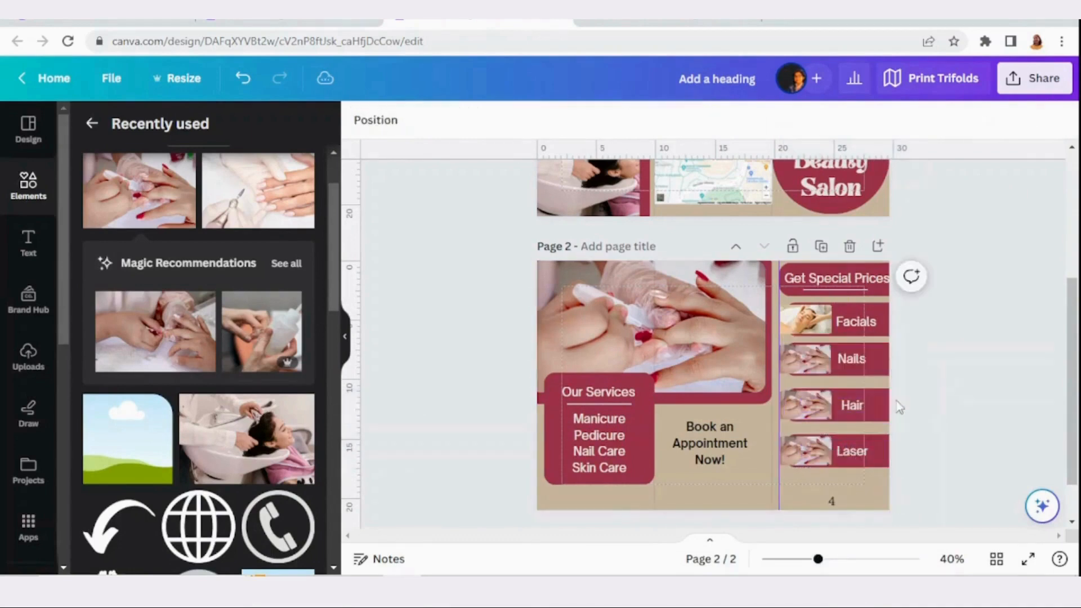
Fine-tune the horizontal positions of the "Hair" and "Laser" labels beside their thumbnails
{"action": "left_click", "coordinate": [856, 411]}
{"action": "left_click", "coordinate": [908, 430]}
{"action": "left_click", "coordinate": [858, 457]}
{"action": "left_click", "coordinate": [861, 455]}
{"action": "left_click_drag", "start_coordinate": [860, 455], "coordinate": [865, 454]}
{"action": "left_click", "coordinate": [994, 399]}
Replace the "Hair" thumbnail with the hair-washing photo and the "Laser" thumbnail with the laser treatment photo
{"action": "left_click", "coordinate": [799, 399]}
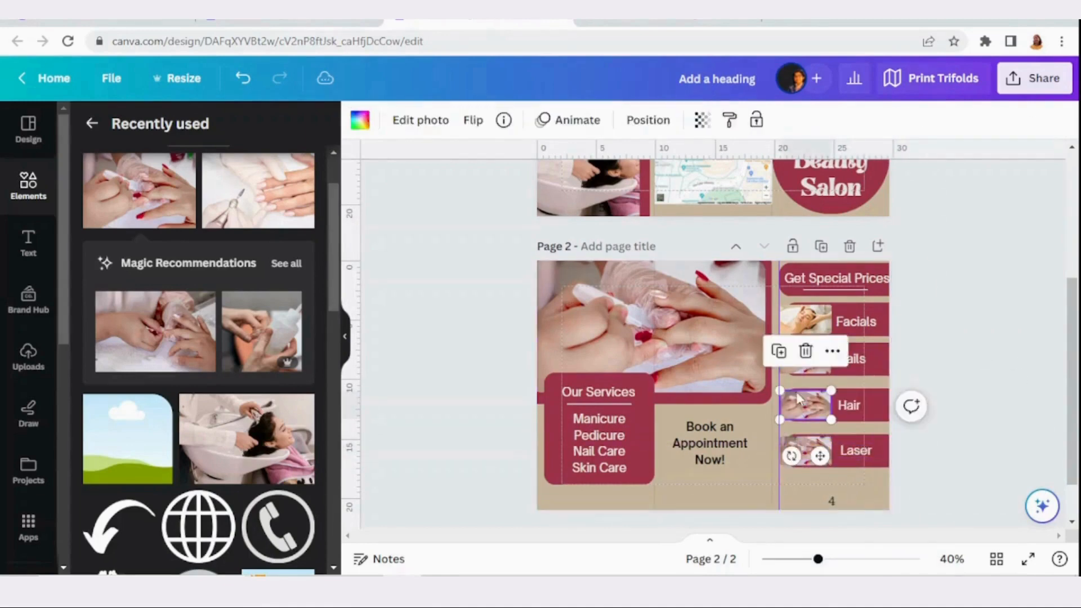
{"action": "left_click", "coordinate": [225, 459]}
{"action": "left_click_drag", "start_coordinate": [810, 354], "coordinate": [805, 456]}
{"action": "scroll", "coordinate": [211, 354], "scroll_direction": "up", "scroll_amount": 1}
{"action": "scroll", "coordinate": [211, 354], "scroll_direction": "down", "scroll_amount": 4}
{"action": "left_click", "coordinate": [245, 434]}
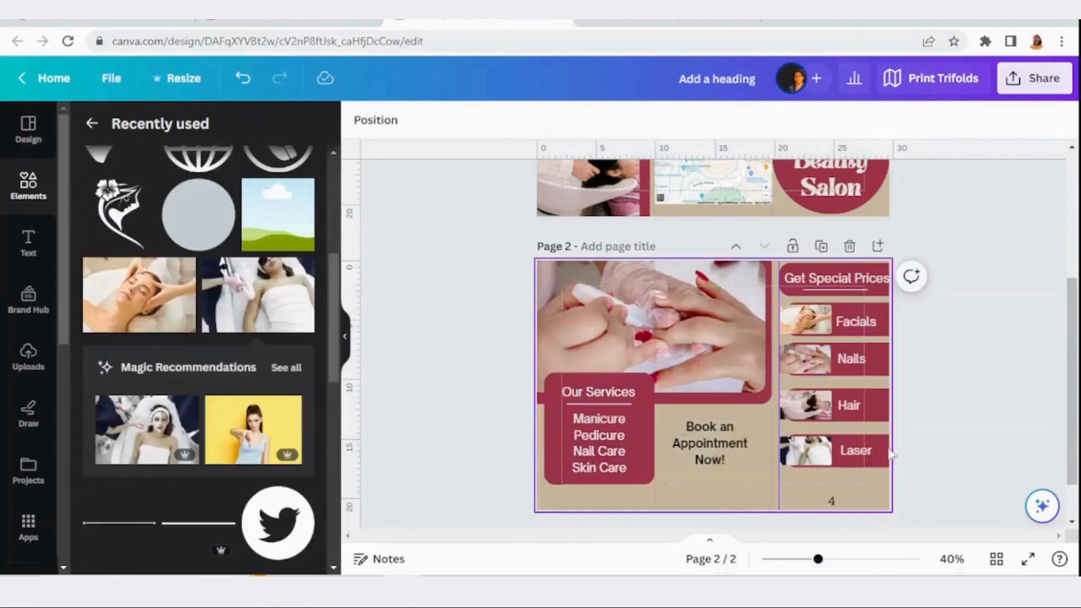
Move the "Facials" label up within its row and reduce the font size of its $50 price
{"action": "scroll", "coordinate": [994, 329], "scroll_direction": "down", "scroll_amount": 1}
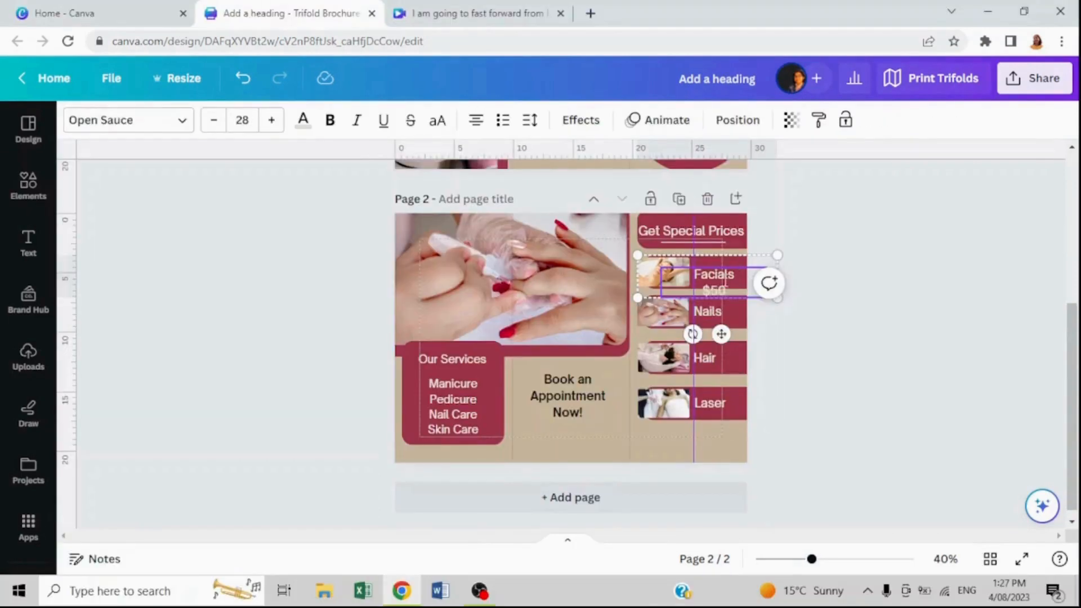
{"action": "left_click", "coordinate": [819, 253]}
{"action": "left_click", "coordinate": [711, 277]}
{"action": "left_click", "coordinate": [700, 228]}
{"action": "left_click_drag", "start_coordinate": [711, 278], "coordinate": [709, 269]}
{"action": "left_click", "coordinate": [246, 119]}
{"action": "left_click", "coordinate": [244, 231]}
{"action": "left_click", "coordinate": [844, 309]}
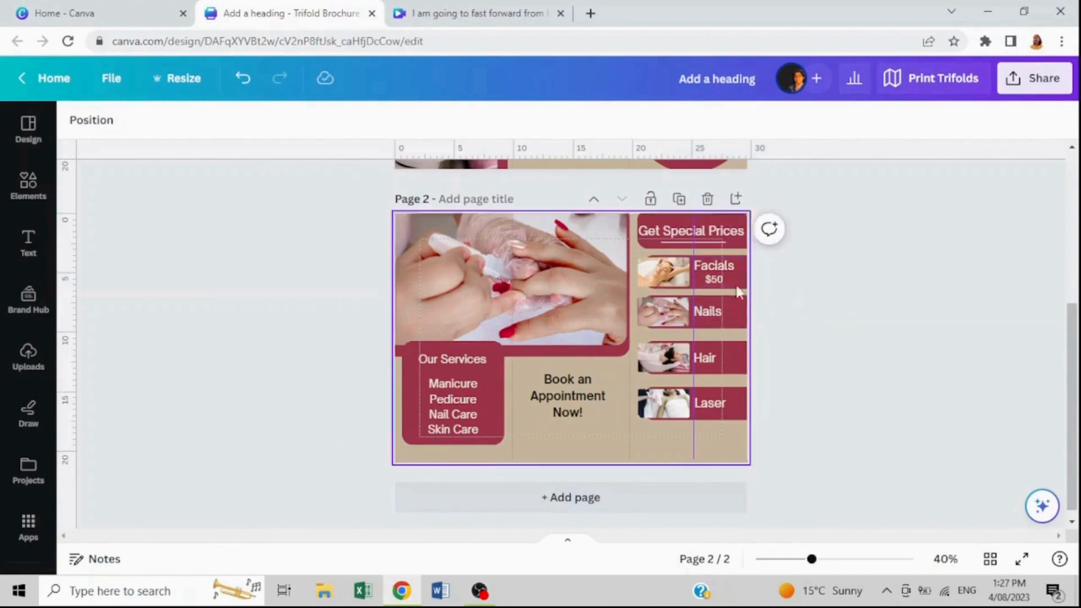
Add a $30 price line in a smaller font under the "Nails" label on the special prices panel
{"action": "left_click", "coordinate": [713, 311]}
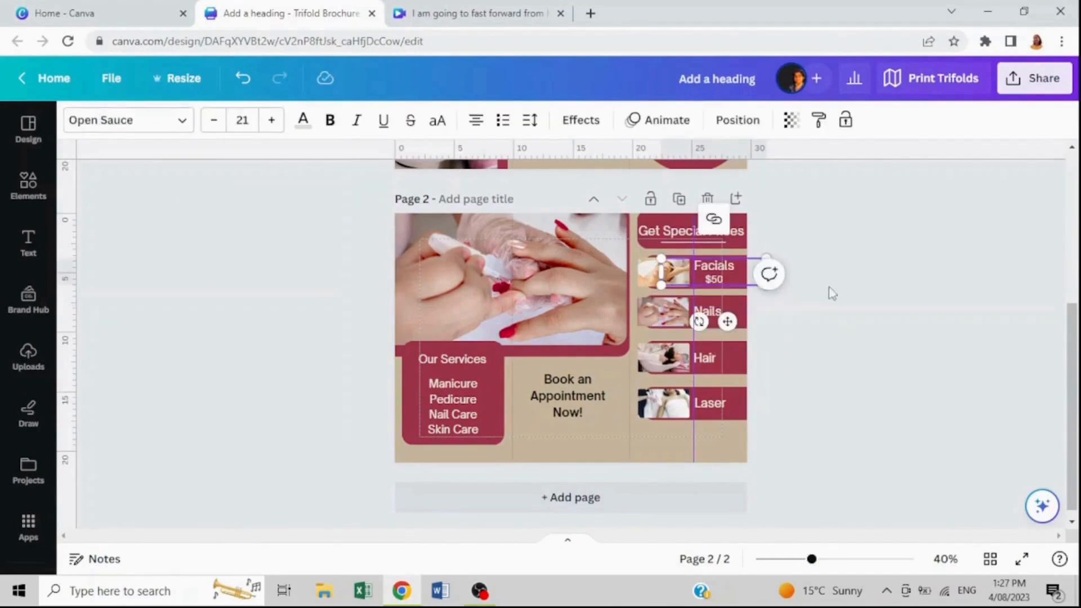
{"action": "left_click", "coordinate": [845, 310]}
{"action": "left_click", "coordinate": [713, 312]}
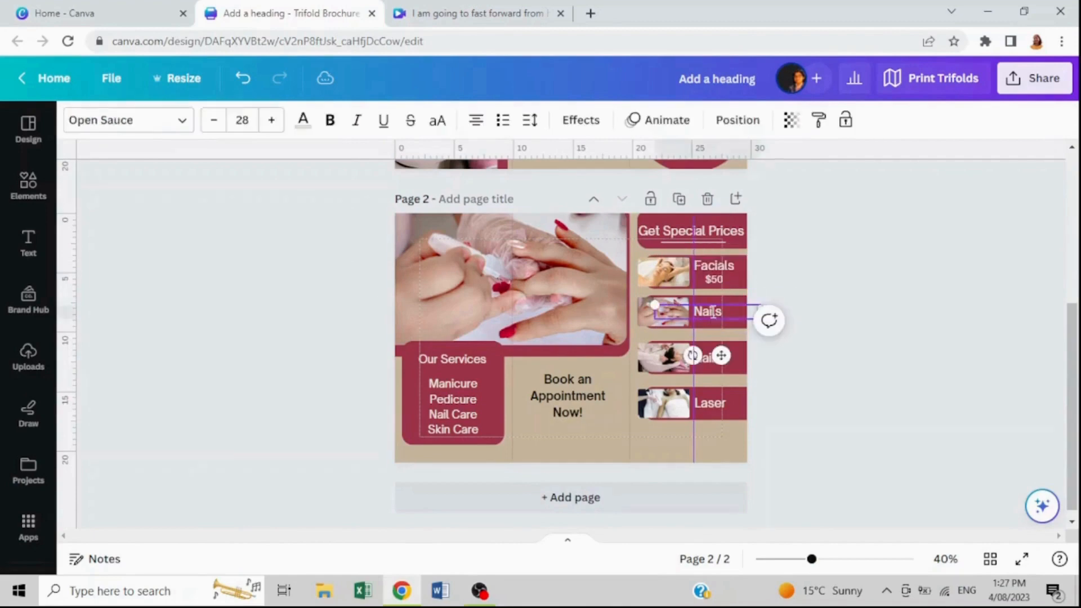
{"action": "left_click", "coordinate": [725, 311]}
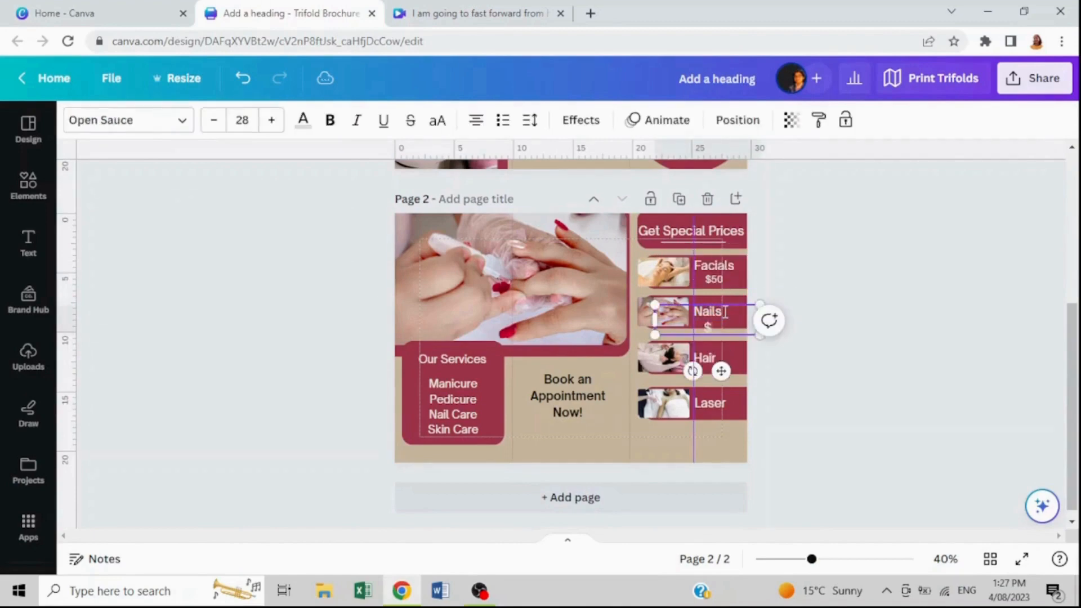
{"action": "left_click", "coordinate": [863, 340]}
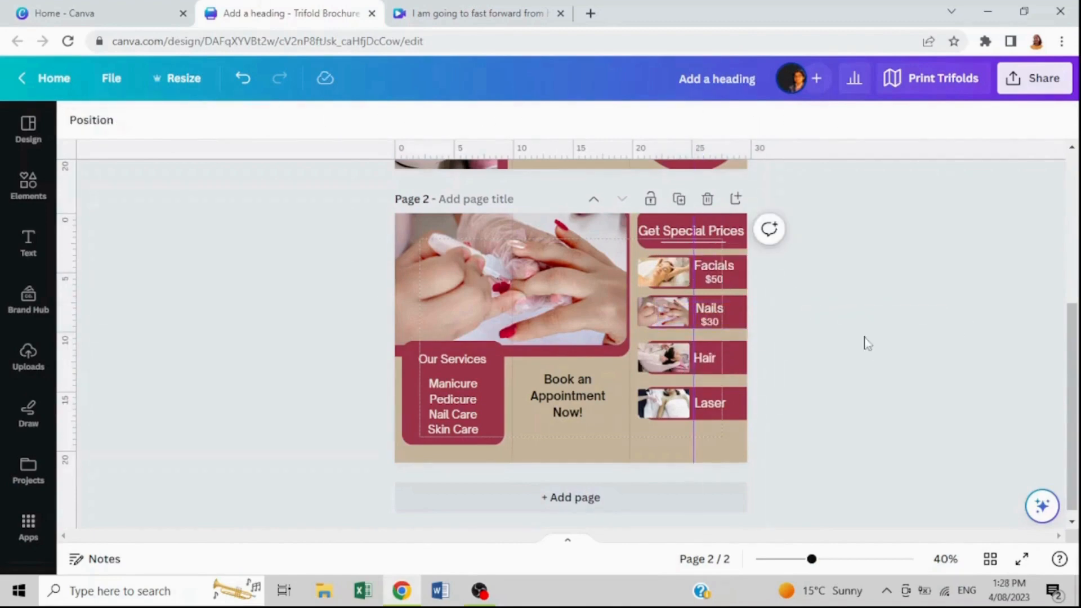
Add a $20 price line under the "Hair" label and realign the $30 price beneath "Nails"
{"action": "left_click", "coordinate": [714, 363]}
{"action": "left_click", "coordinate": [717, 360]}
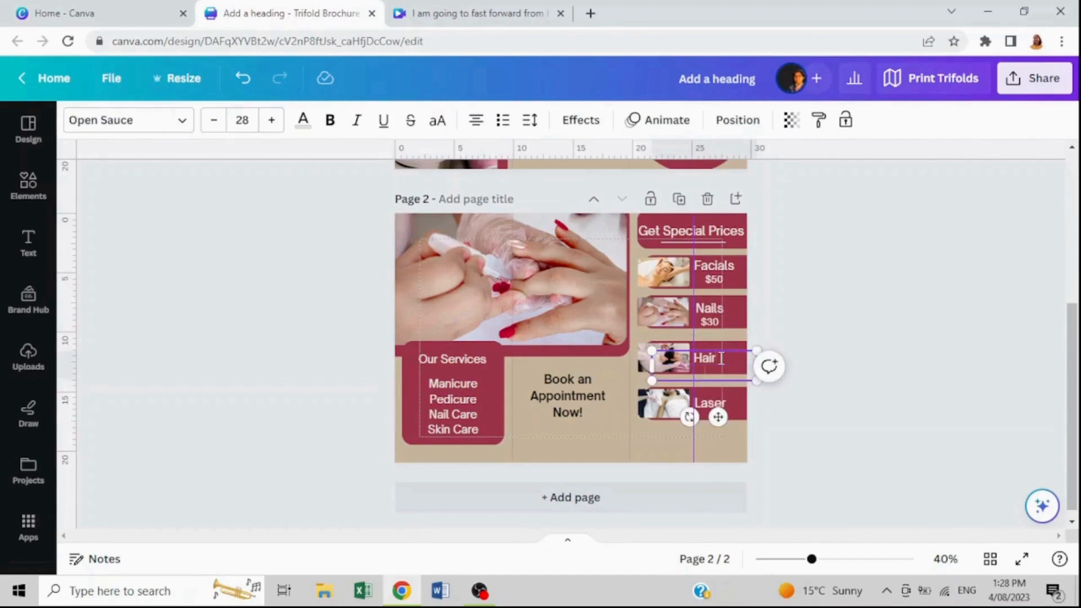
{"action": "triple_click", "coordinate": [705, 376]}
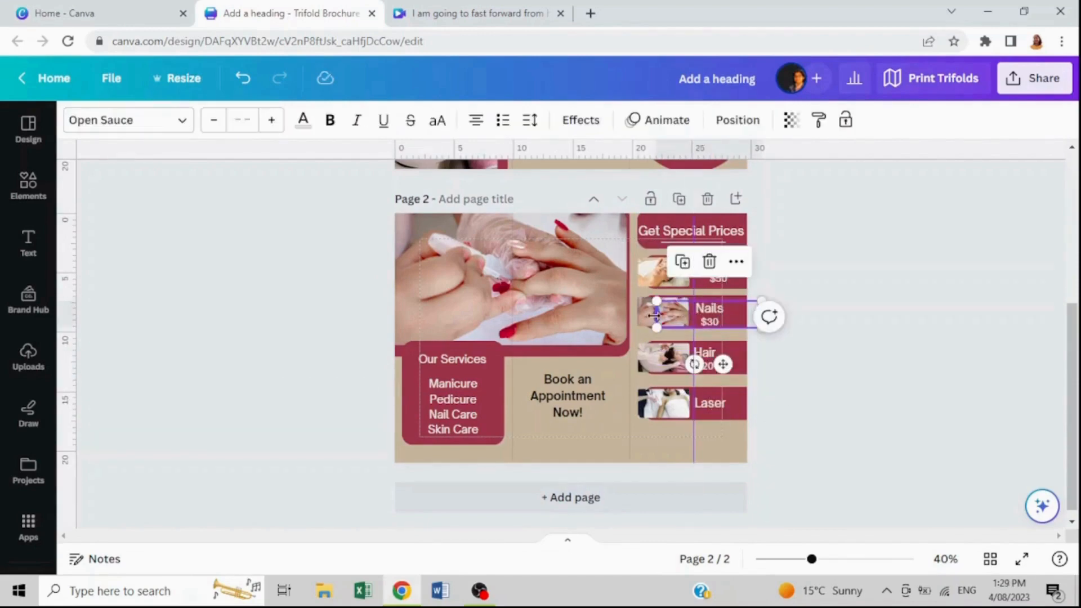
{"action": "left_click_drag", "start_coordinate": [655, 314], "coordinate": [712, 319]}
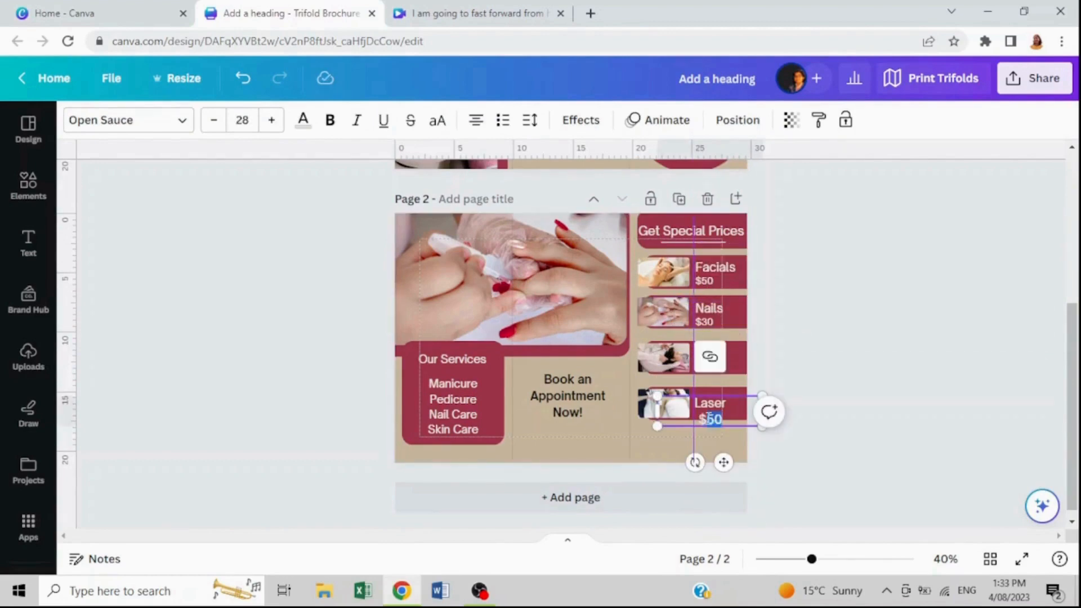
Left-align the $50 price under "Laser" at font size 21 and shift it beneath its label
{"action": "left_click", "coordinate": [476, 120]}
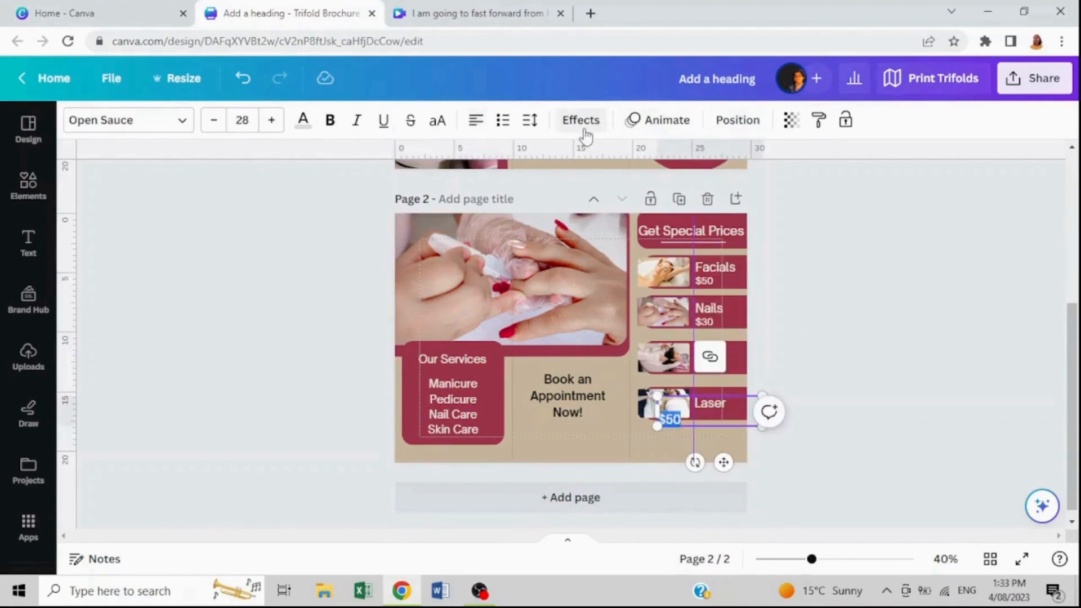
{"action": "left_click", "coordinate": [243, 121]}
{"action": "left_click", "coordinate": [246, 230]}
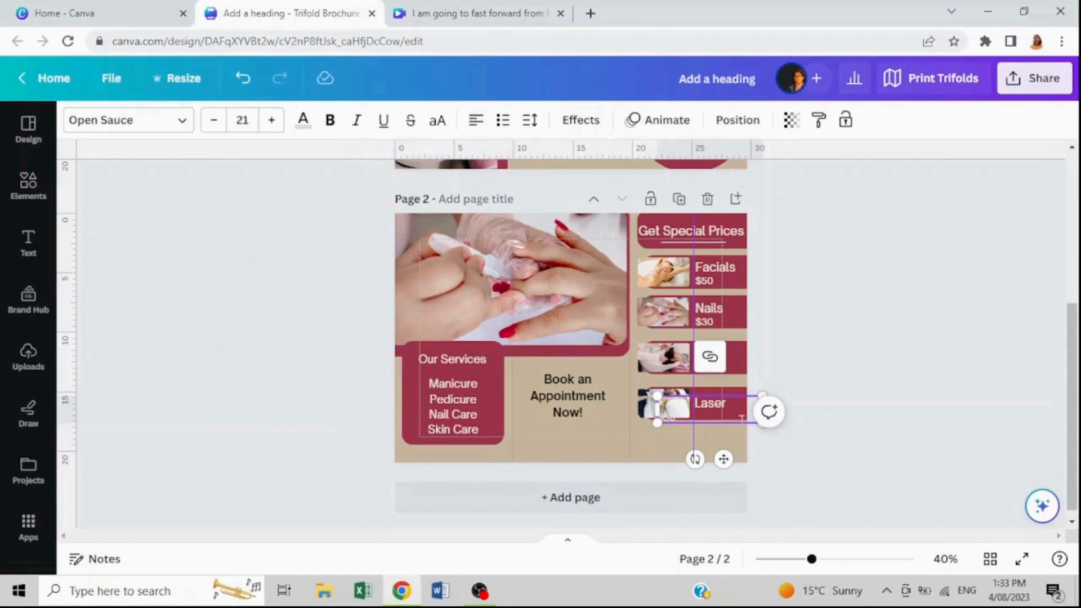
{"action": "left_click_drag", "start_coordinate": [668, 402], "coordinate": [706, 403]}
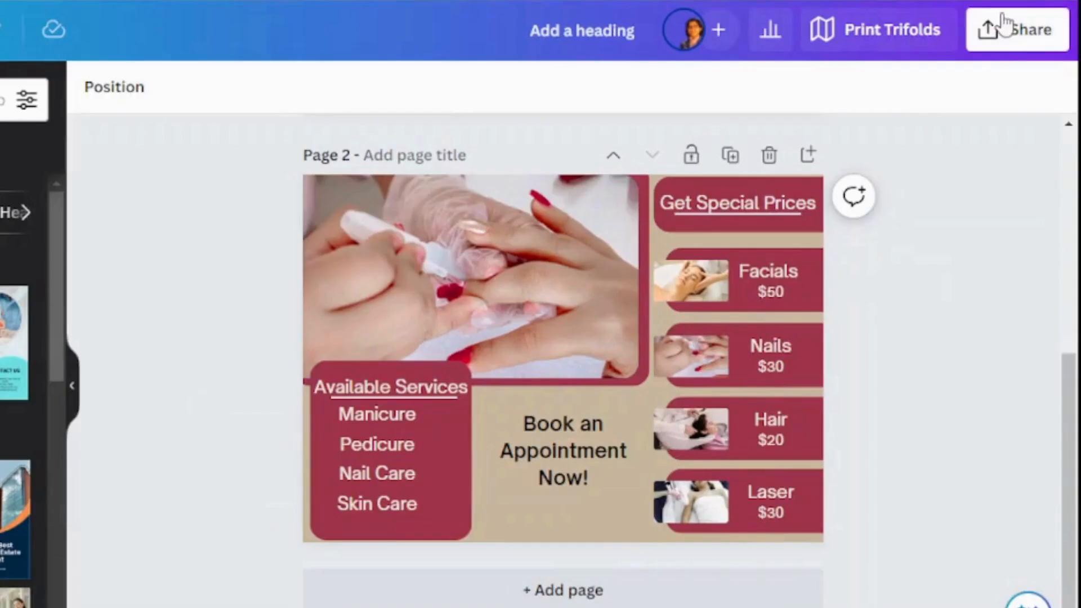
Download all pages of the brochure as PDF Print with the CMYK (best for professional printing) color profile
{"action": "left_click", "coordinate": [1034, 78]}
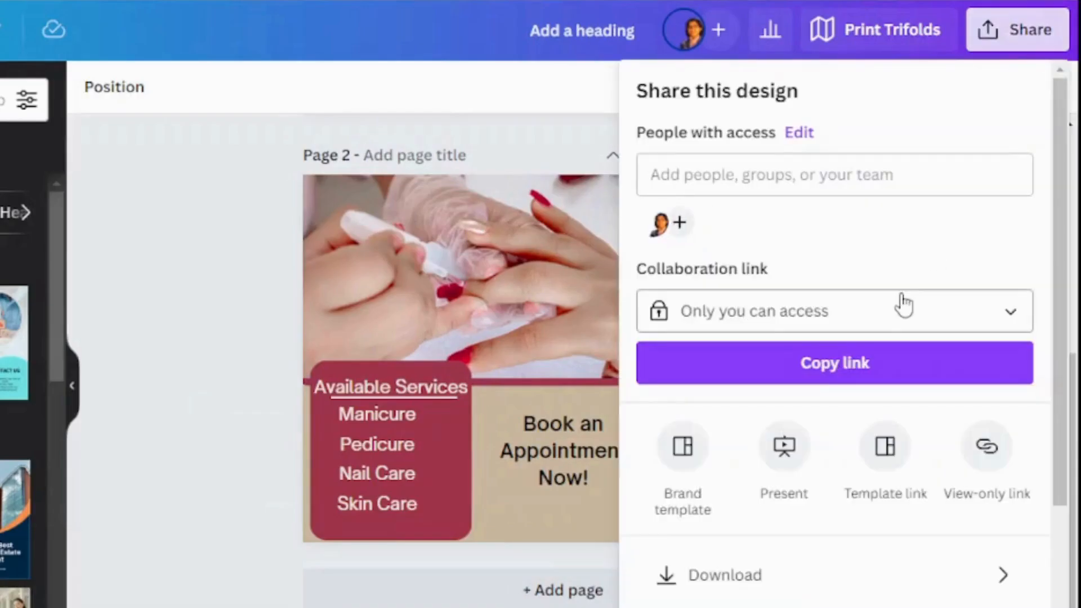
{"action": "left_click", "coordinate": [741, 572]}
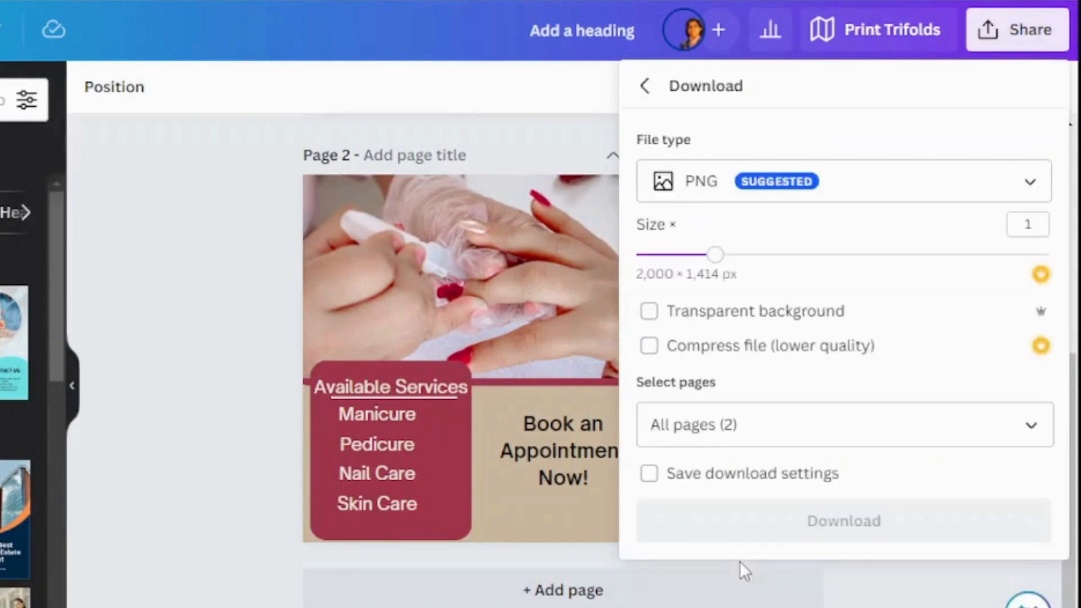
{"action": "left_click", "coordinate": [989, 197]}
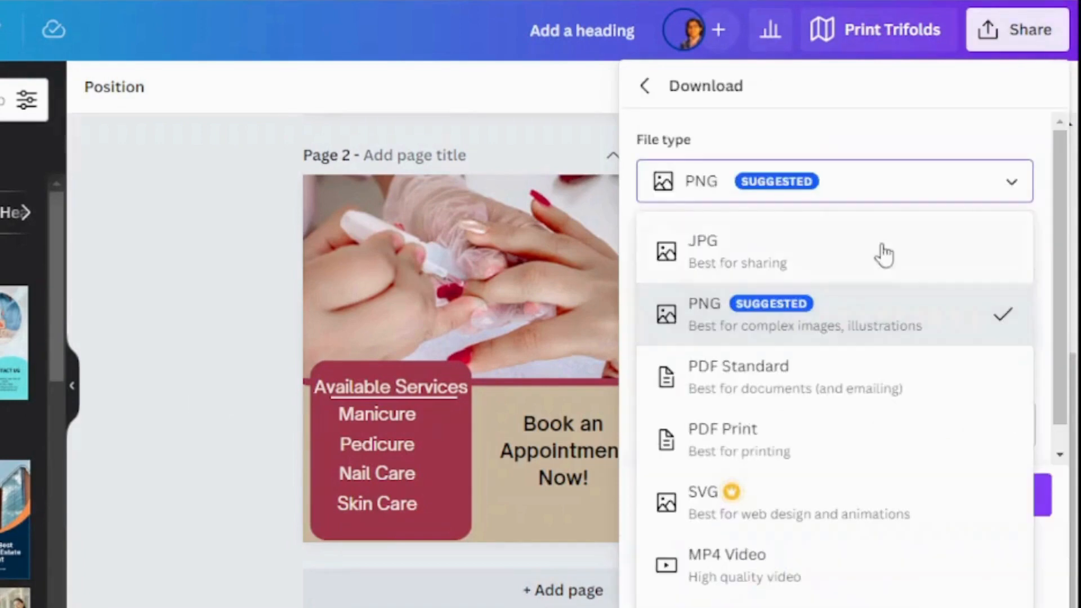
{"action": "left_click", "coordinate": [874, 442]}
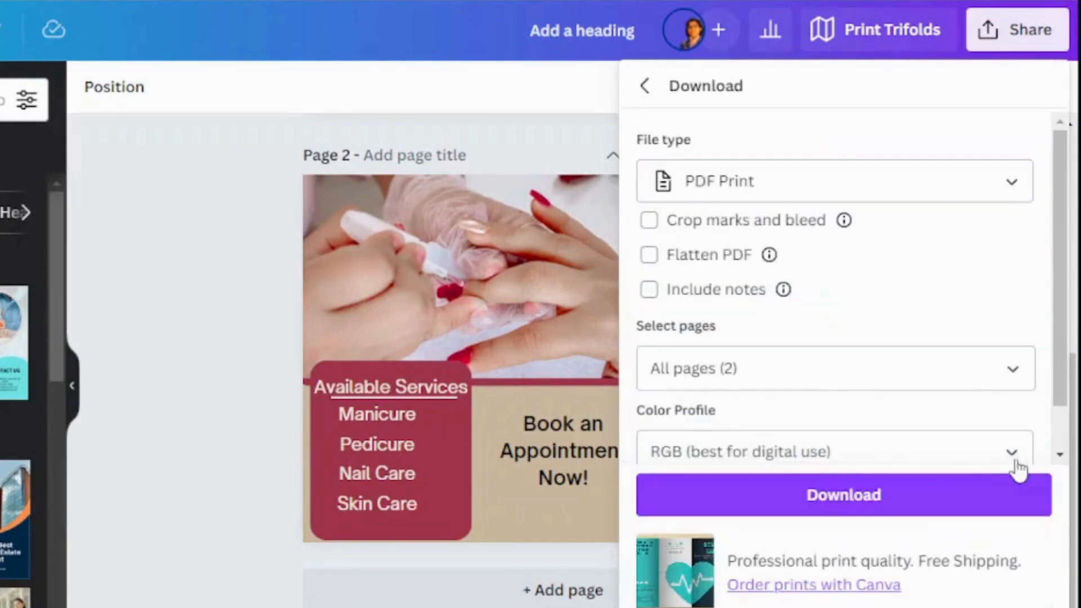
{"action": "left_click", "coordinate": [1013, 455]}
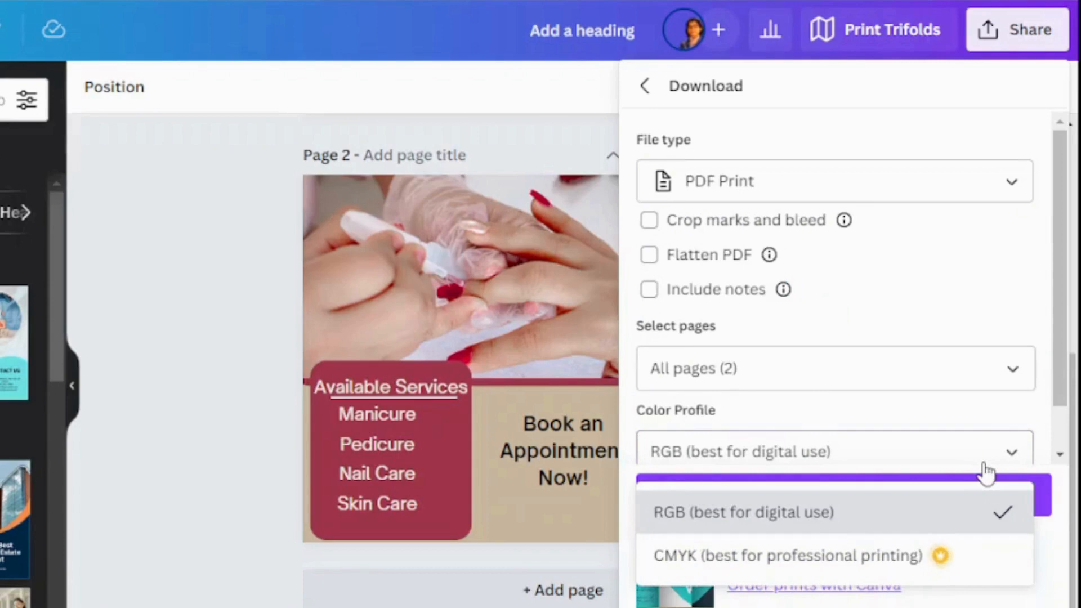
{"action": "left_click", "coordinate": [790, 569]}
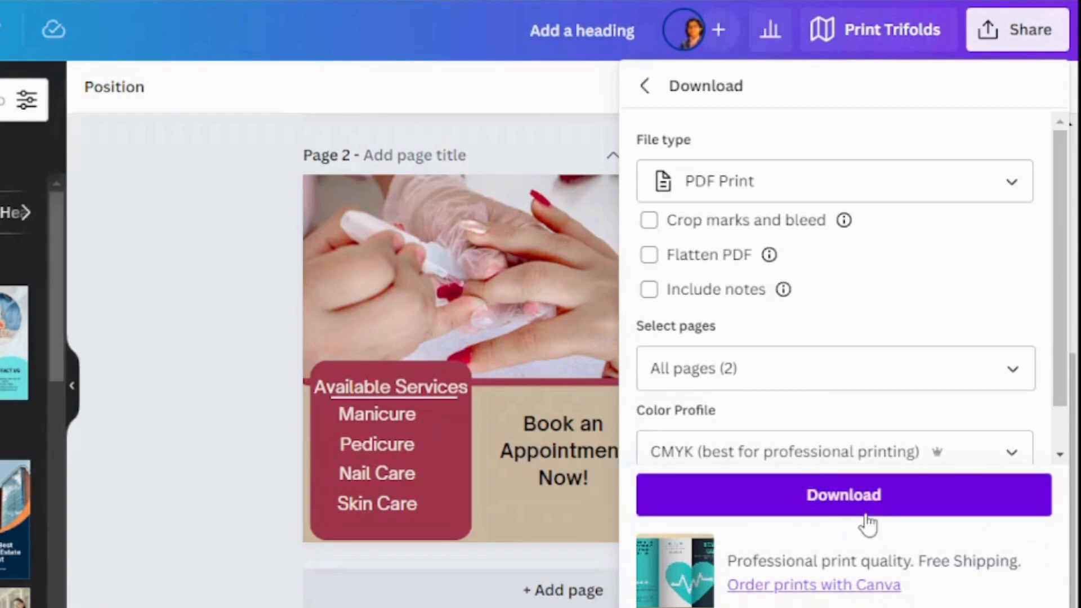
{"action": "left_click", "coordinate": [865, 517]}
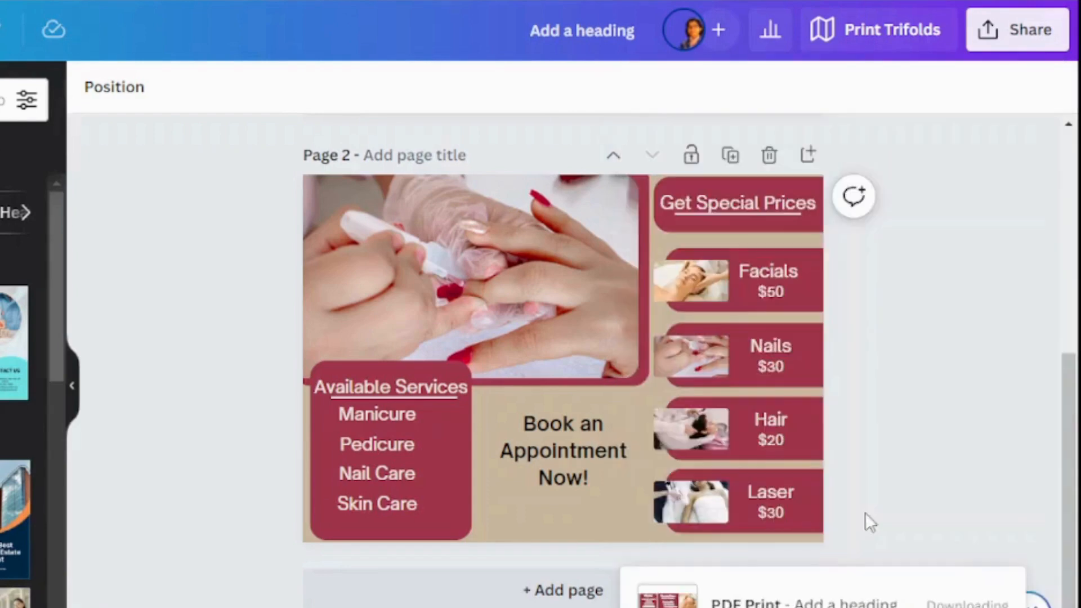